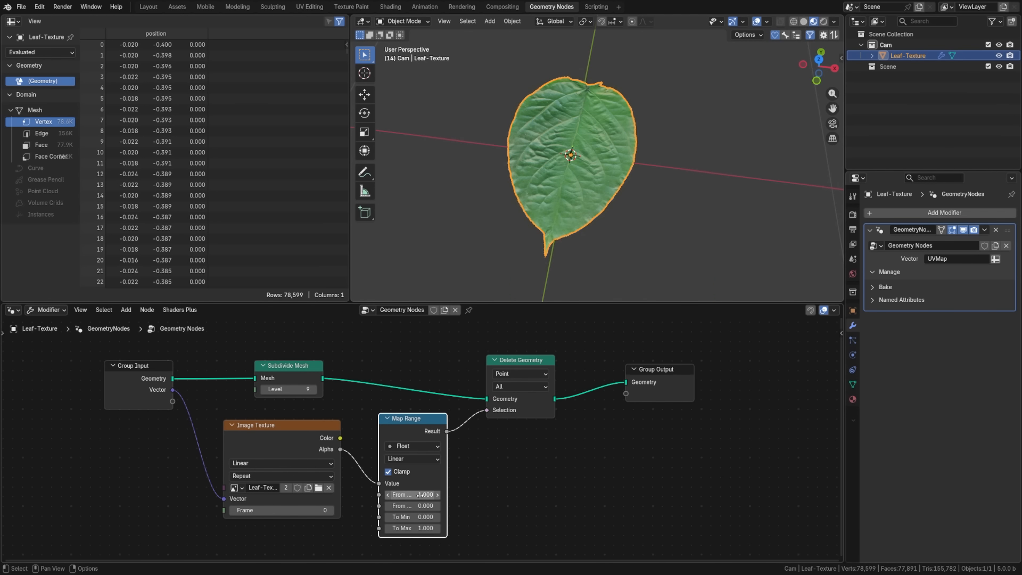
middle_drag(527, 245, 578, 242)
click(576, 189)
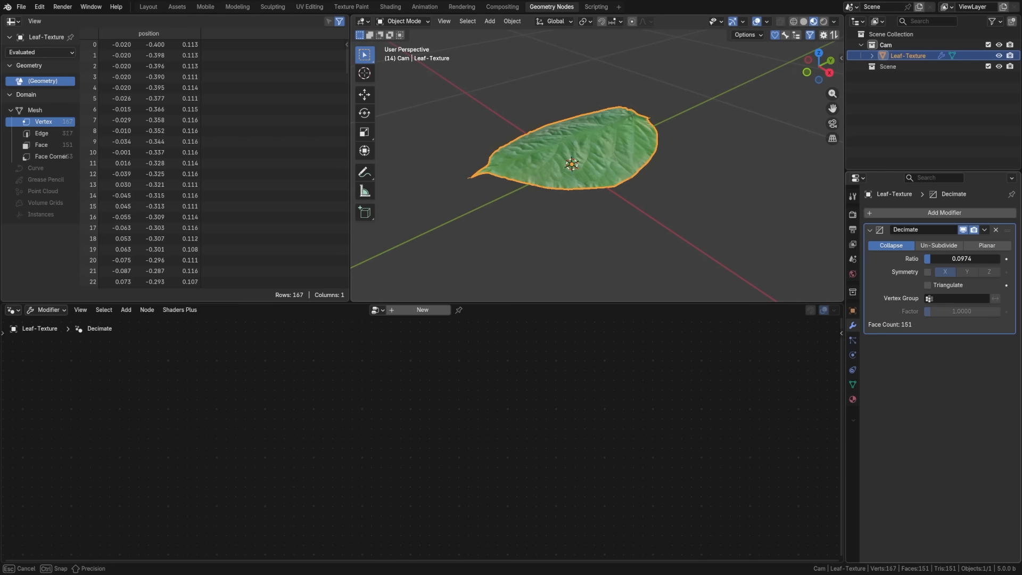
click(984, 229)
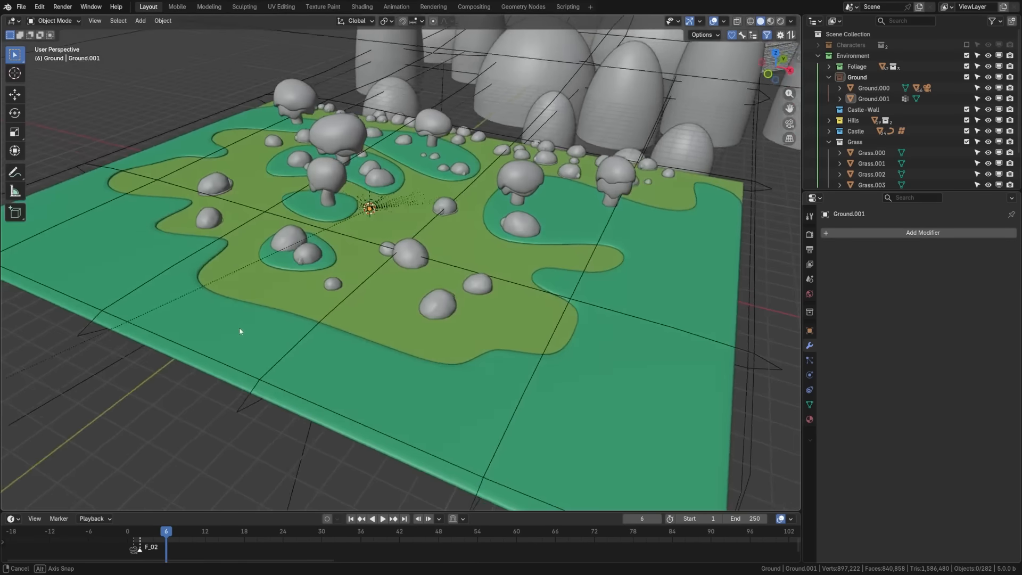
Step: Switch the viewport showing the full ground scene to material preview shading
middle_drag(238, 327, 323, 353)
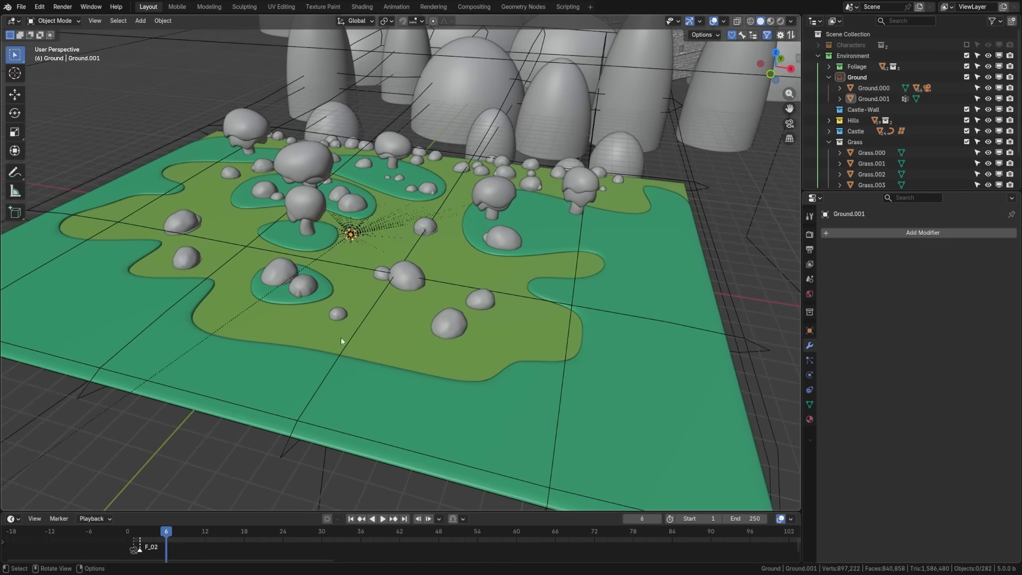
key(z)
click(342, 411)
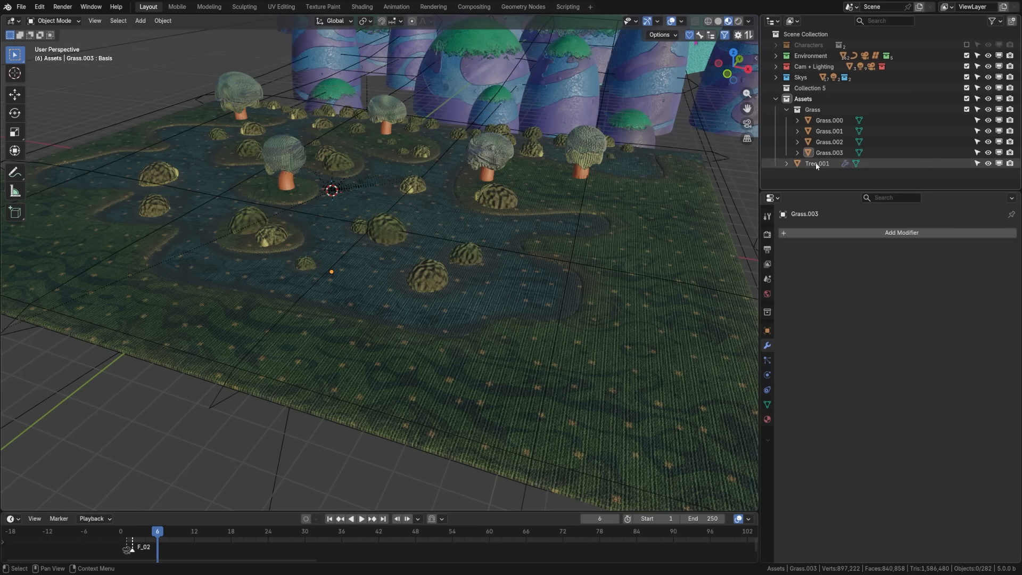
Step: Select all objects in the Assets collection and isolate them in local view to inspect the tree and grass meshes
click(806, 100)
right_click(813, 101)
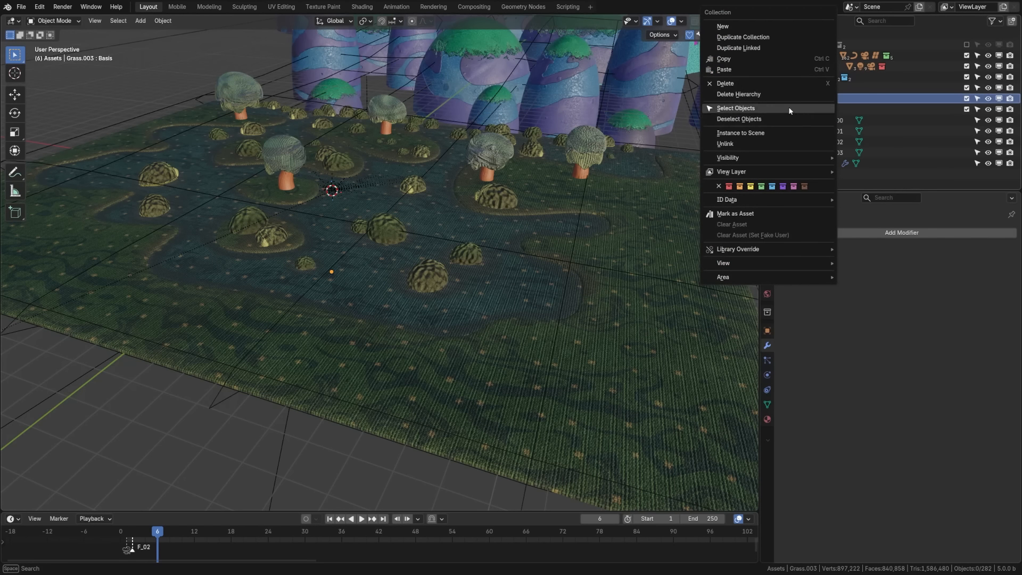
click(789, 109)
key(KP_Divide)
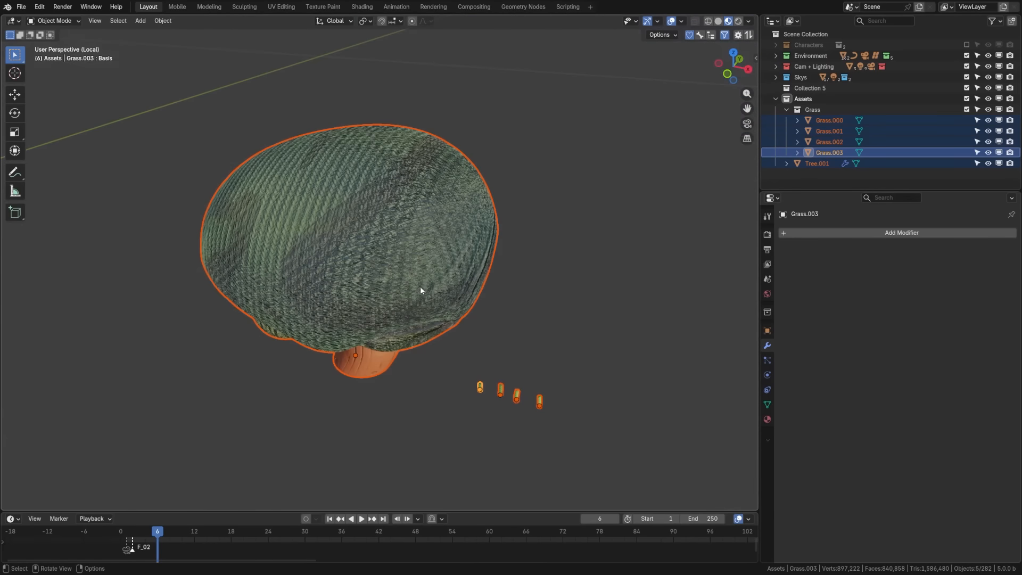
middle_drag(424, 356, 404, 322)
click(423, 367)
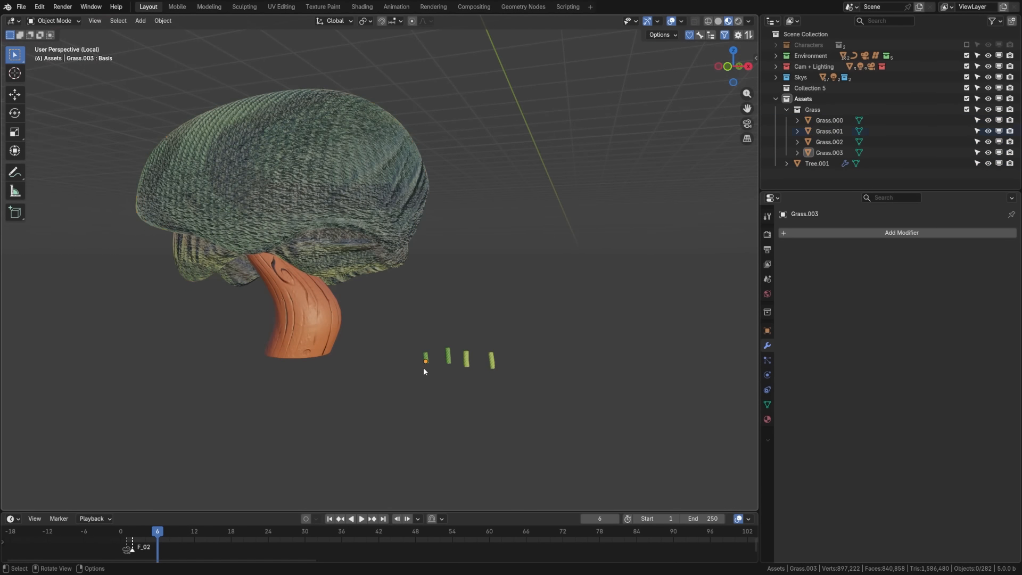
shift+middle_drag(479, 388, 427, 356)
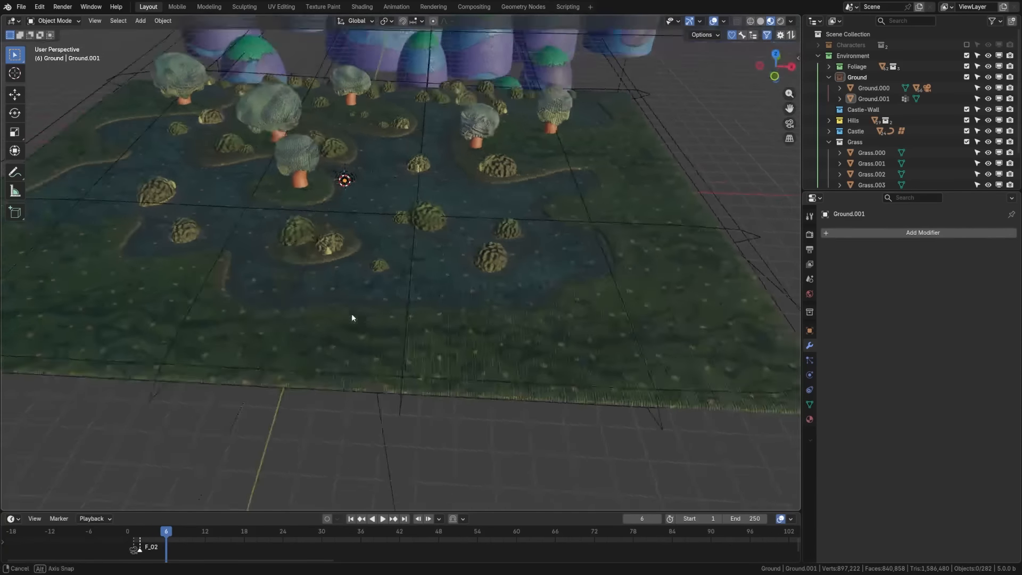
Step: Add a Scatter on Surface modifier to the Ground.001 object and deselect everything
mouse_move(351, 313)
middle_down()
mouse_move(384, 306)
mouse_move(337, 312)
middle_up()
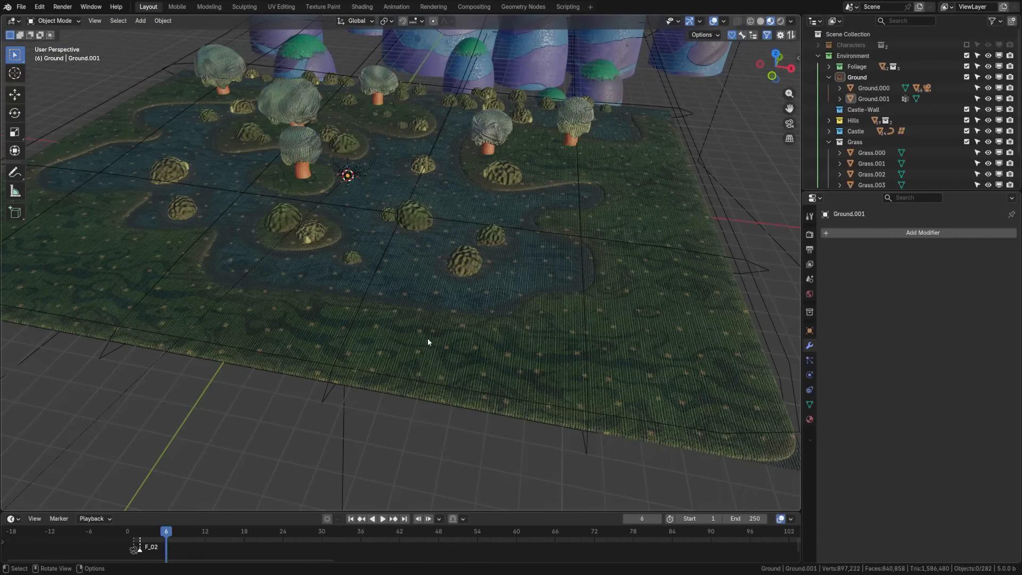
click(397, 336)
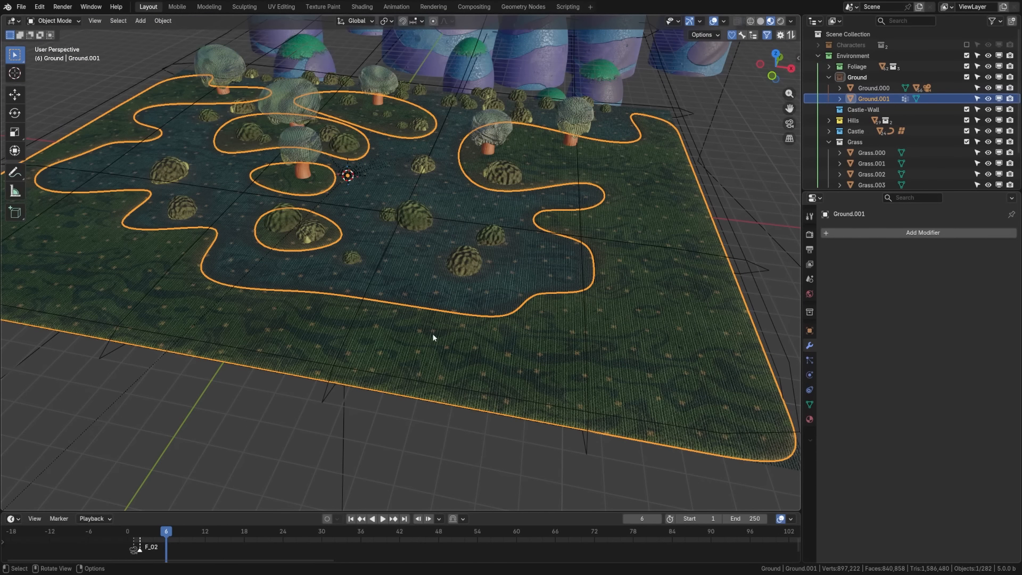
click(885, 232)
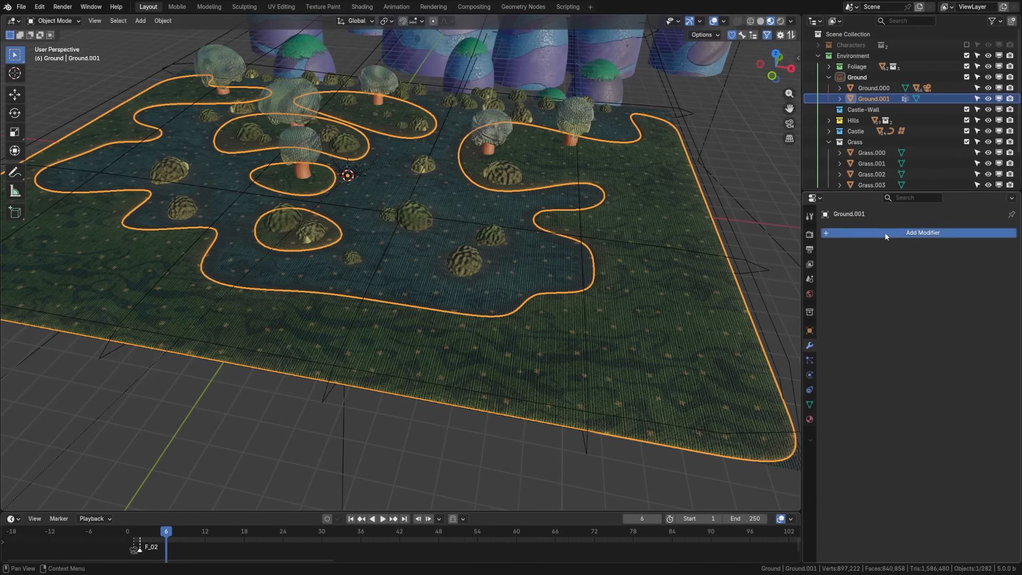
click(885, 233)
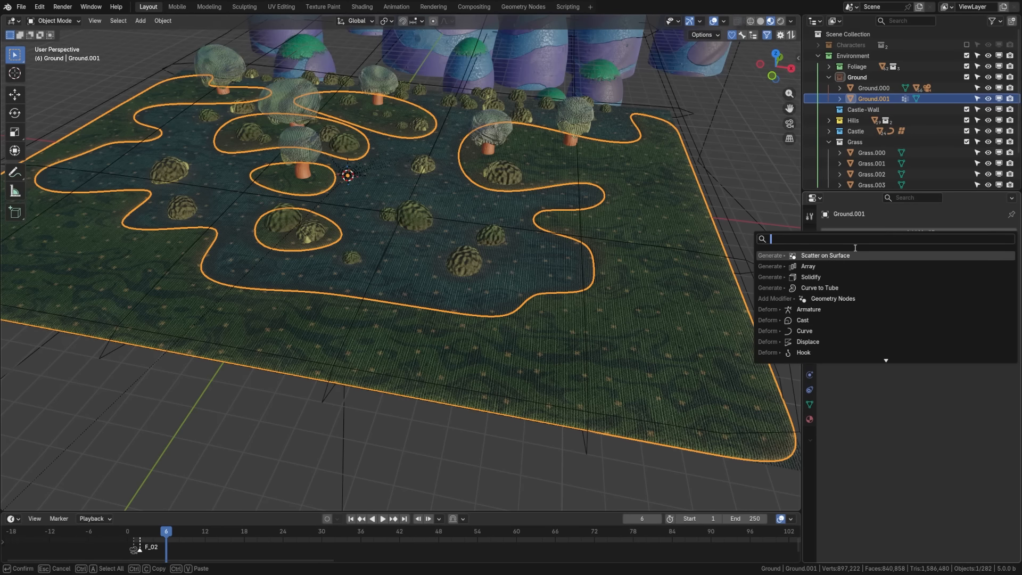
click(833, 256)
key(alt+a)
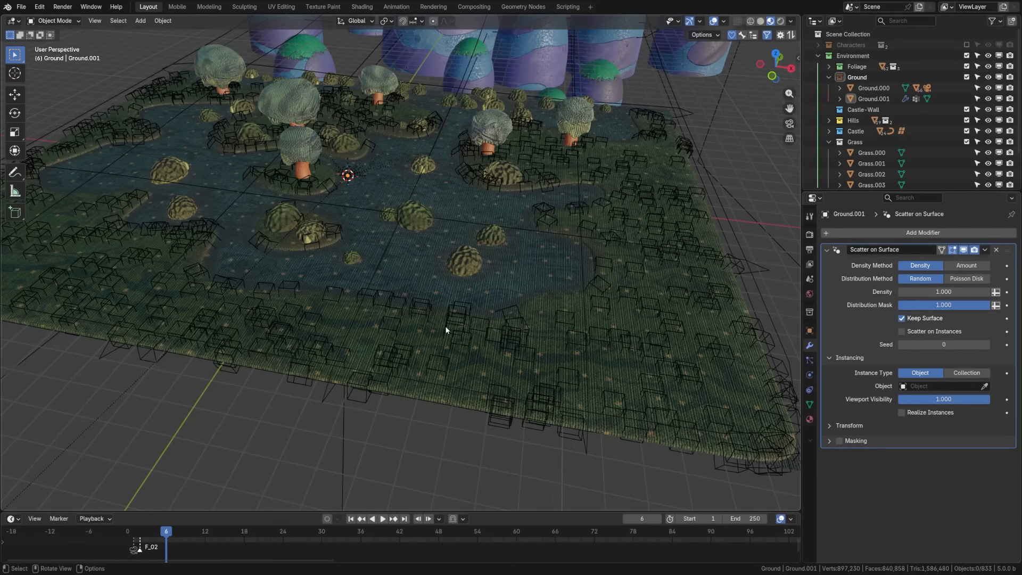
Step: Switch the viewport to solid shading and inspect the placeholder instances scattered over the ground
key(z)
click(534, 346)
mouse_move(534, 346)
middle_down()
mouse_move(513, 337)
mouse_move(481, 350)
middle_up()
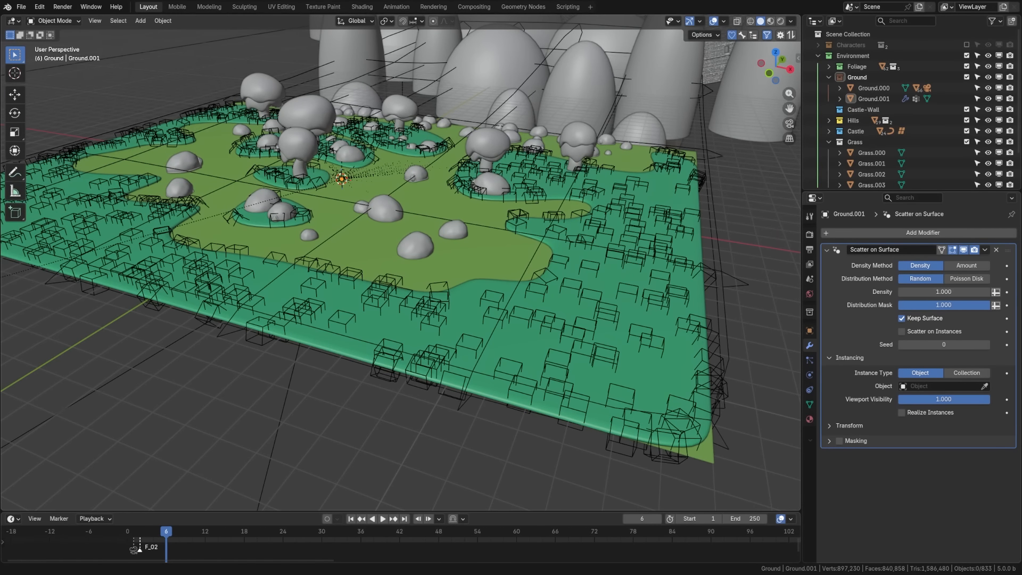
middle_drag(181, 263, 254, 285)
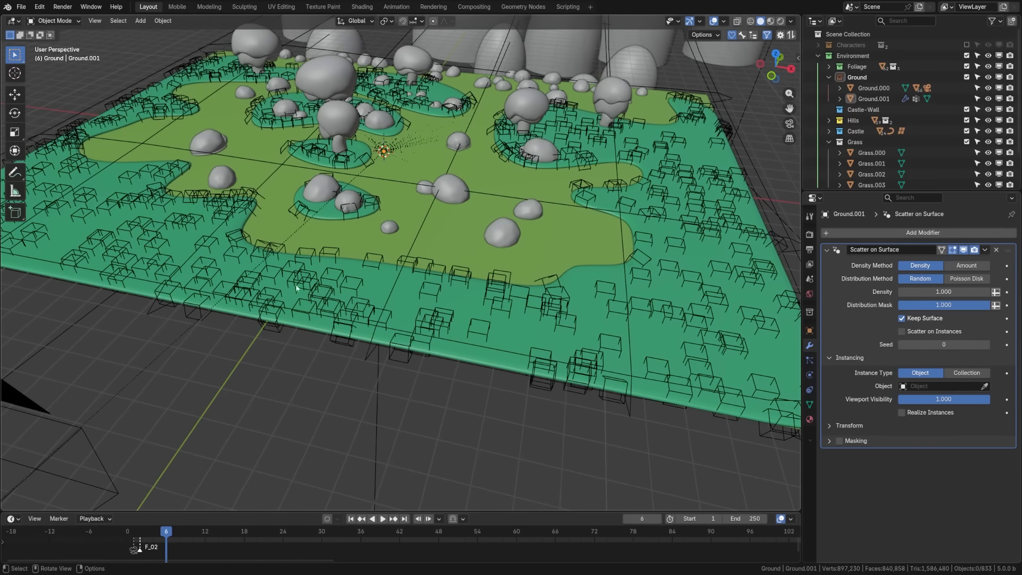
middle_drag(407, 305, 468, 339)
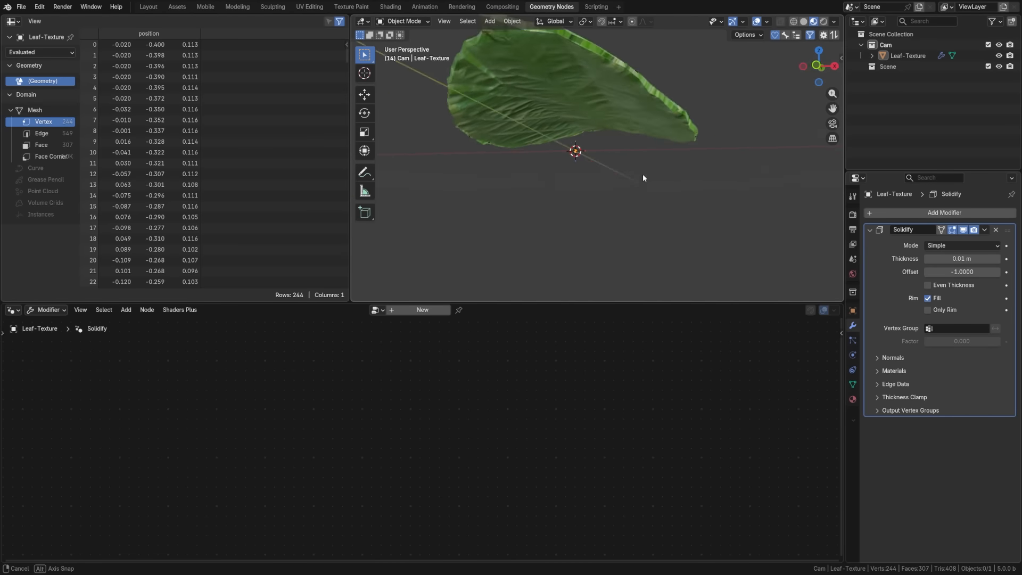
middle_drag(643, 175, 485, 133)
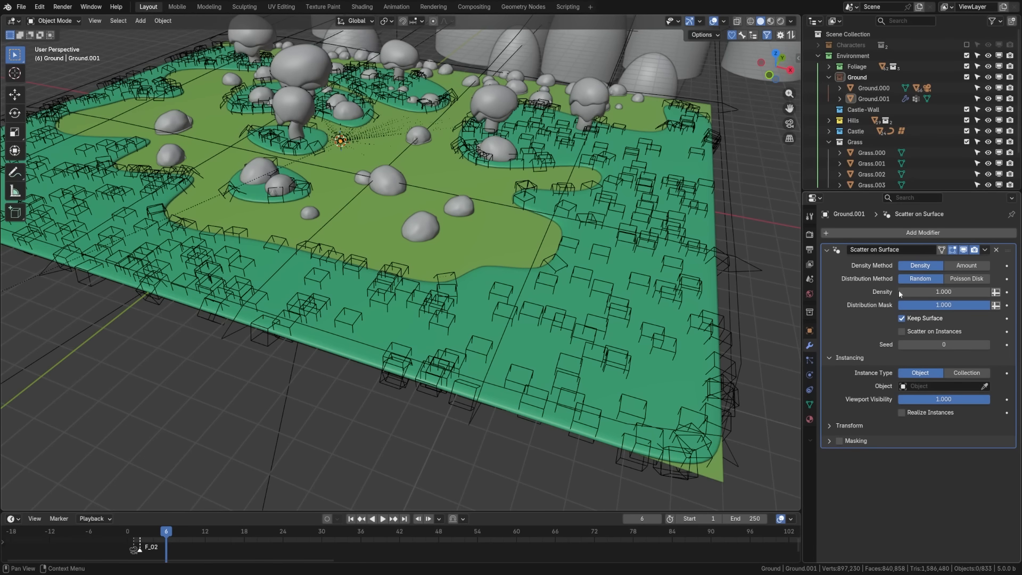
Step: Try the Amount density method on the scatter and return it to Density
click(967, 265)
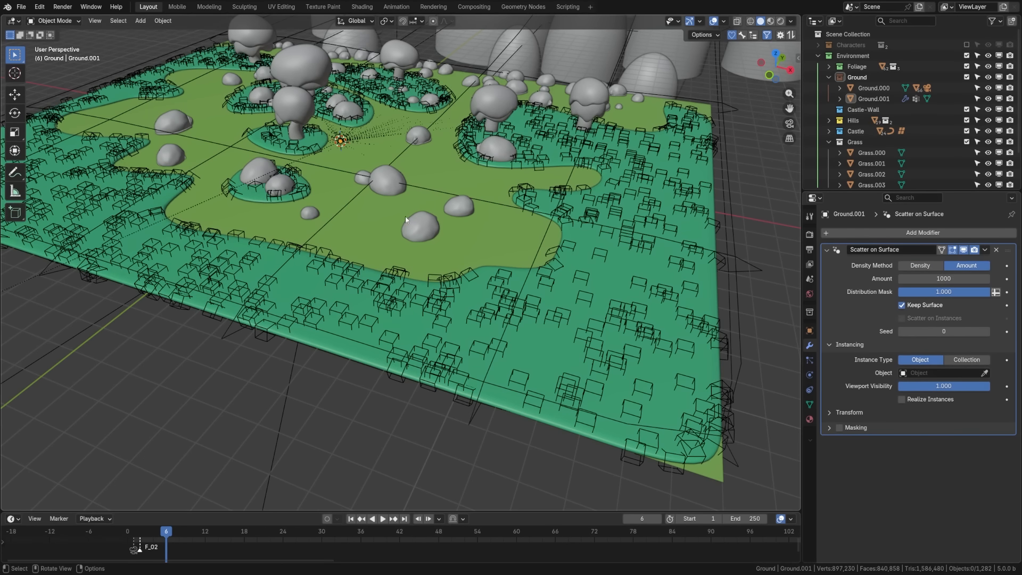
click(930, 267)
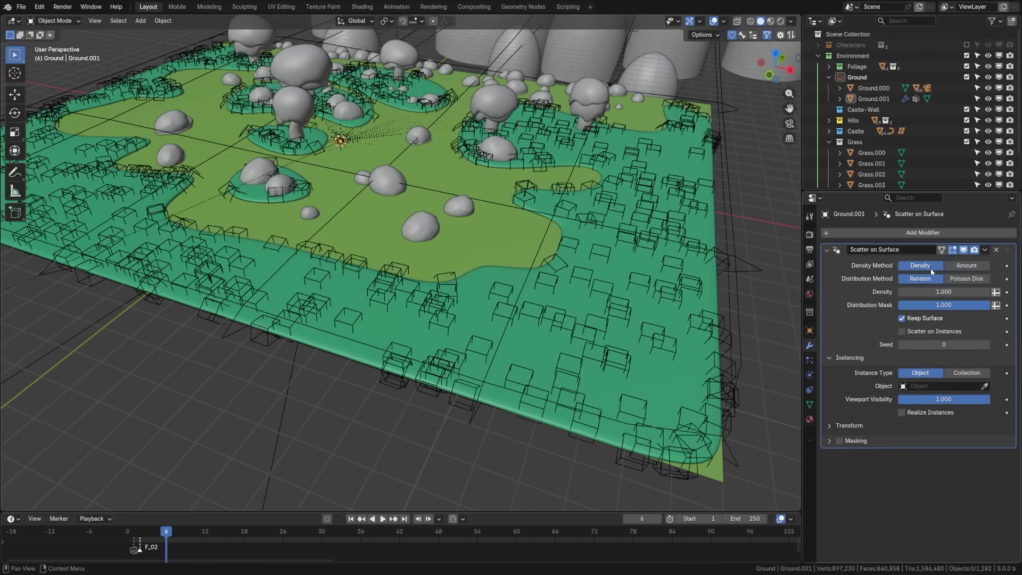
Step: Try a different scatter density value and set it back to 1
click(954, 294)
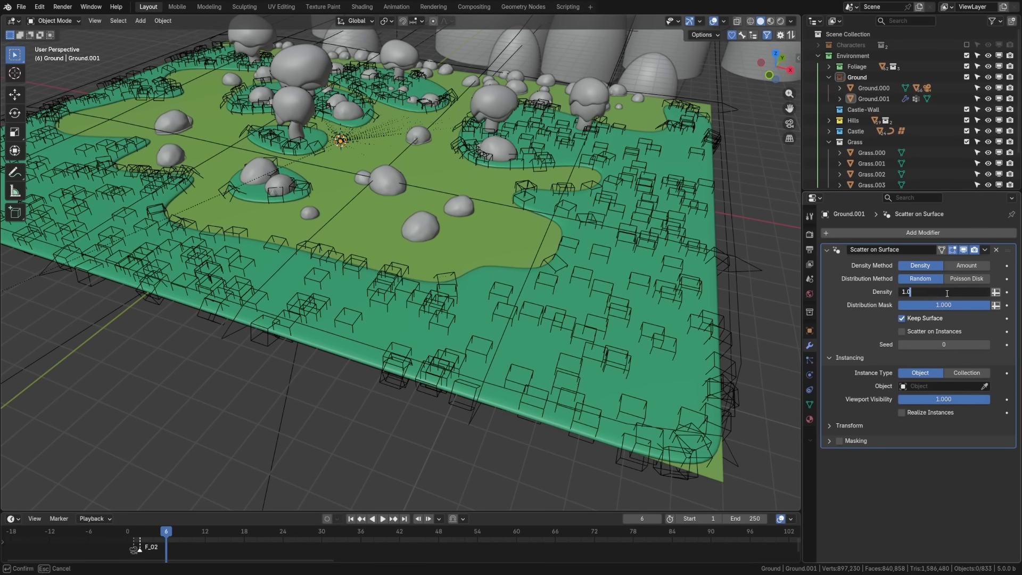
key(Return)
drag(905, 292, 956, 291)
click(956, 290)
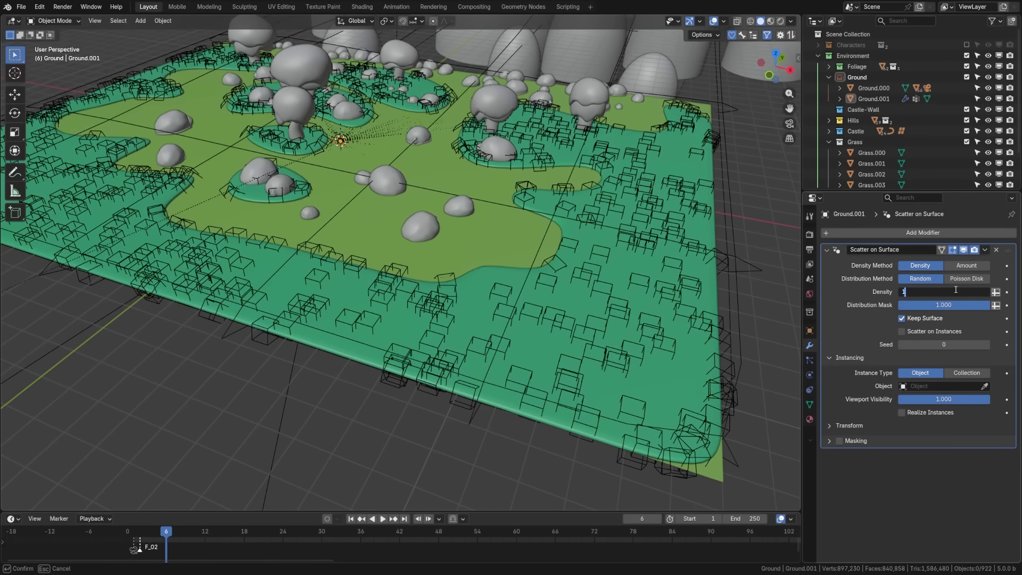
text(1)
key(Return)
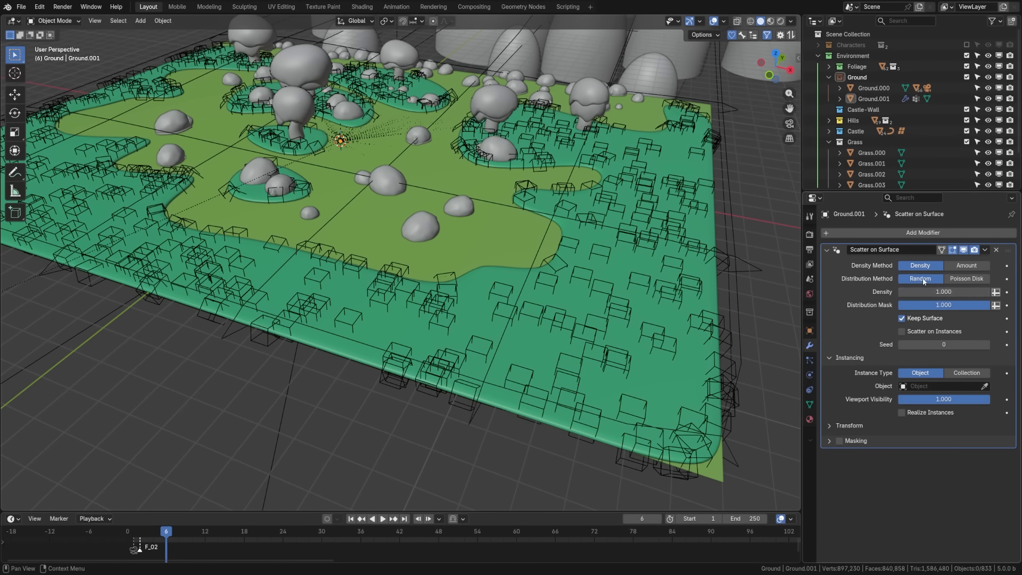
Step: Set the scatter's distribution method to Poisson Disk, trying a larger minimum distance before resetting it to 0 m
click(959, 280)
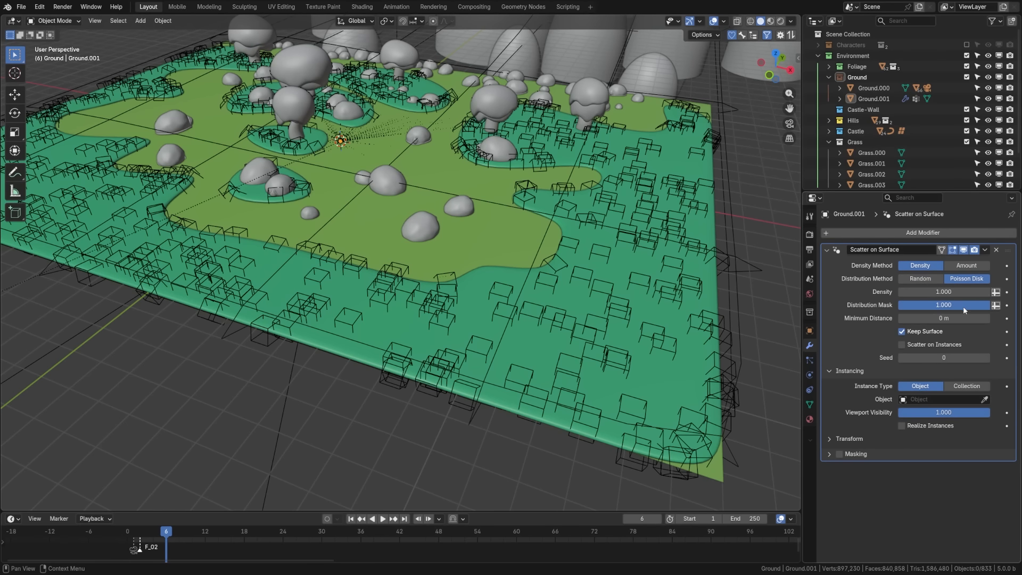
mouse_move(941, 318)
mouse_down()
mouse_move(975, 318)
mouse_move(931, 329)
mouse_up()
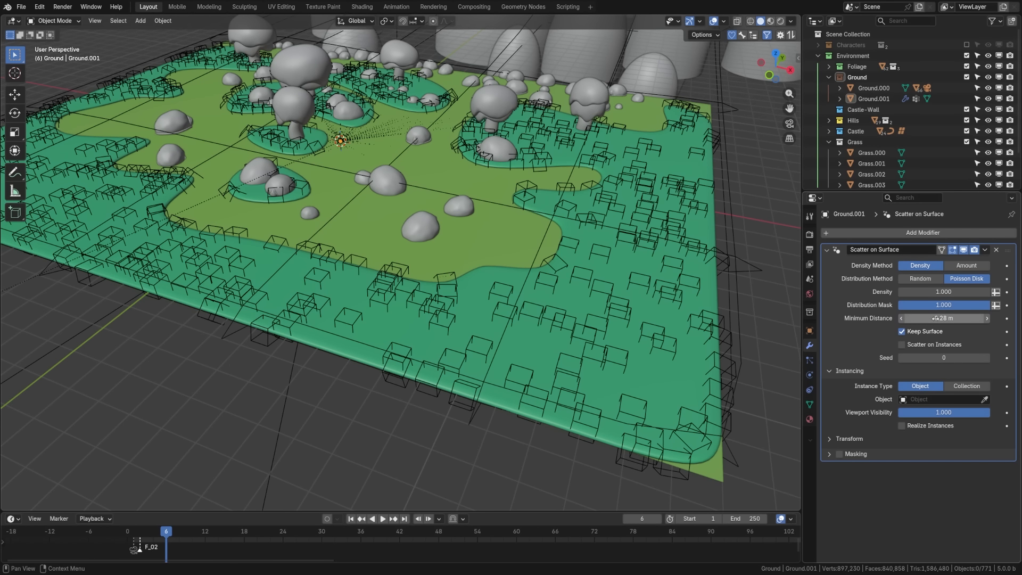
key(BackSpace)
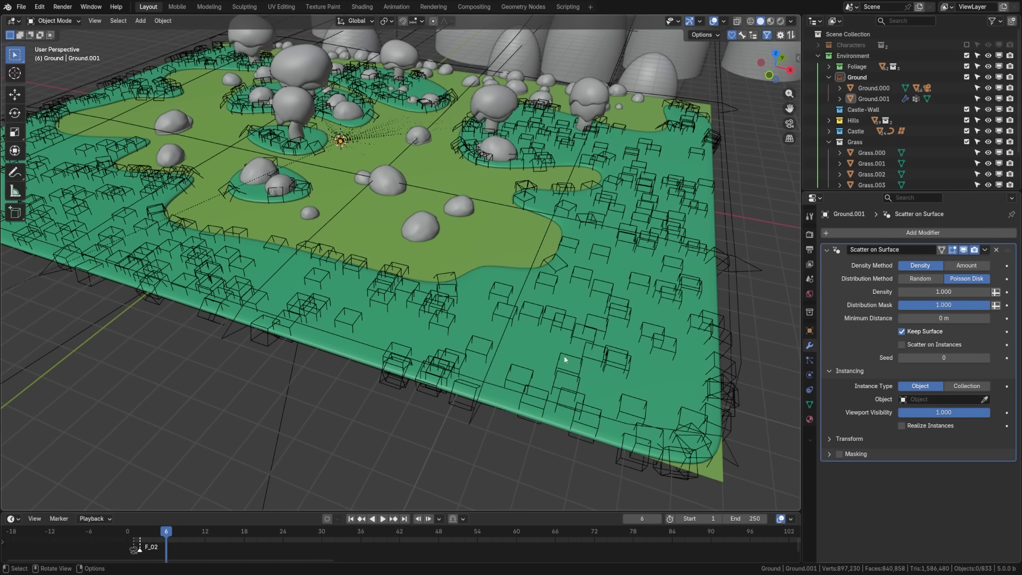
Step: In material preview shading, try the scatter with Keep Surface disabled and enable it again
key(z)
click(544, 413)
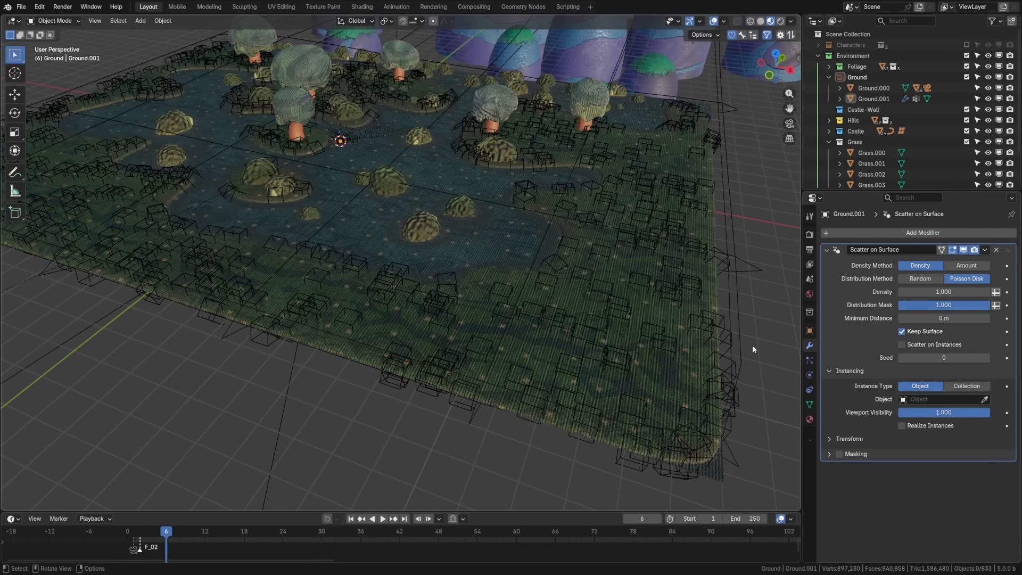
click(903, 332)
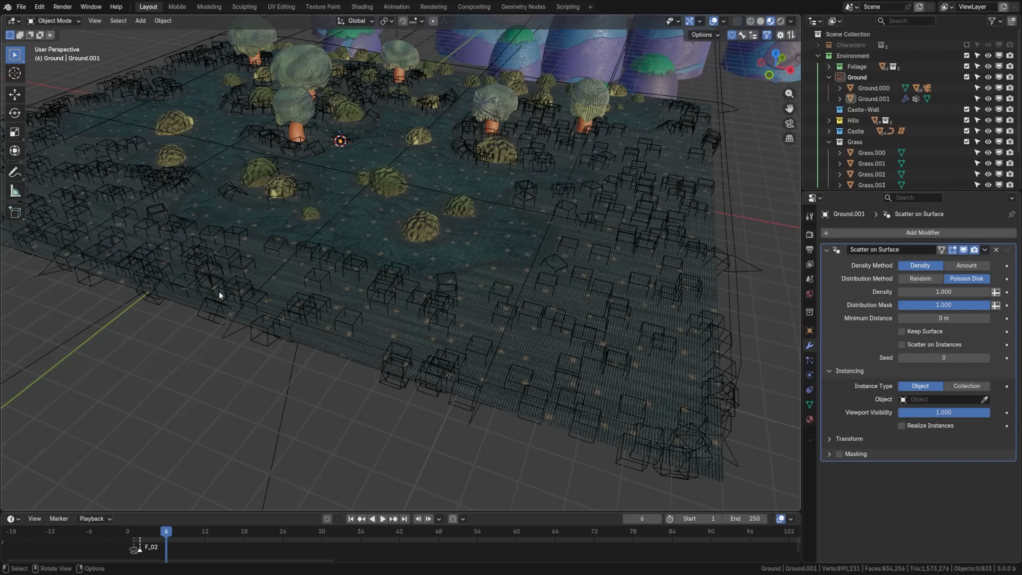
click(902, 332)
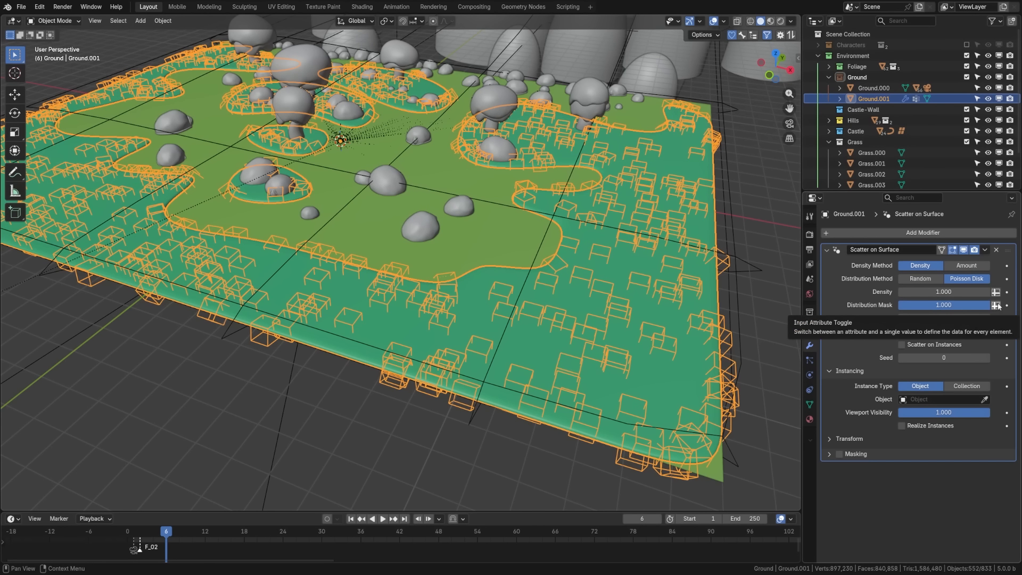
Step: Switch the scatter's Distribution Mask to attribute input and assign the Grass vertex group to it
click(996, 306)
click(951, 305)
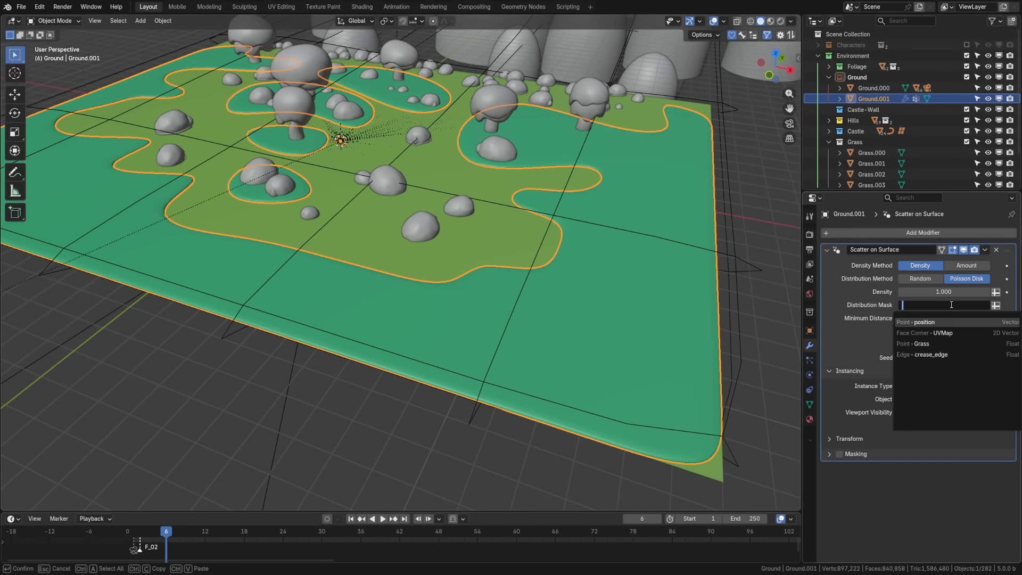
click(936, 345)
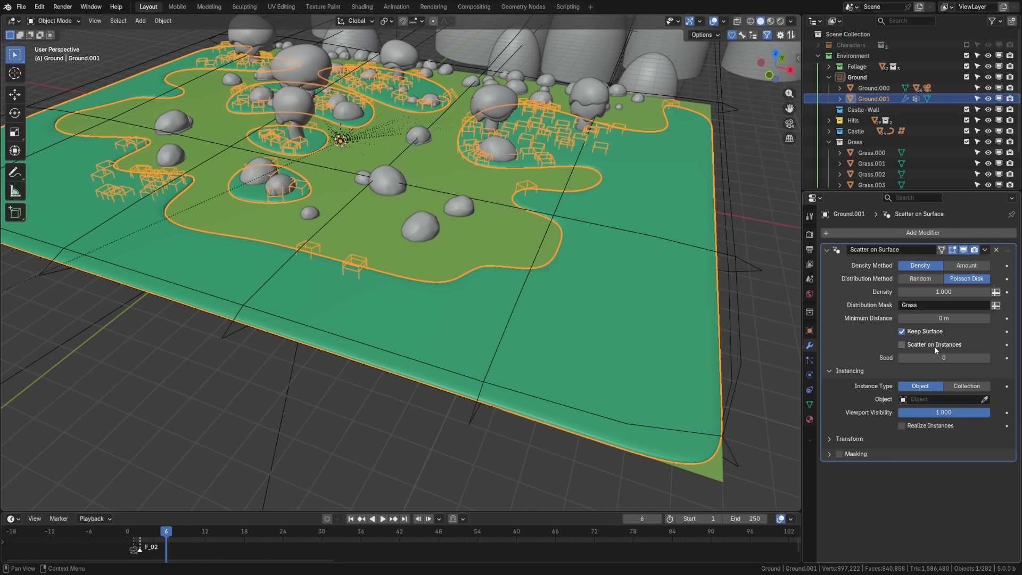
Step: Enter Weight Paint mode on Ground.001 and paint the Grass vertex group at weight 1.000 around the existing patch beside the near shoreline
click(810, 405)
middle_drag(405, 250, 468, 265)
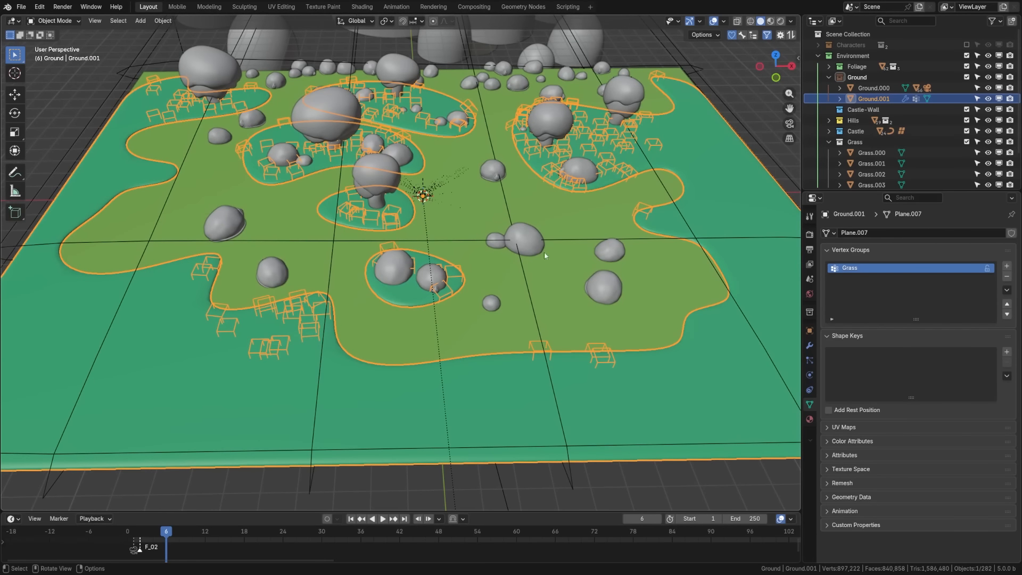
middle_drag(544, 255, 524, 308)
key(ctrl+Tab)
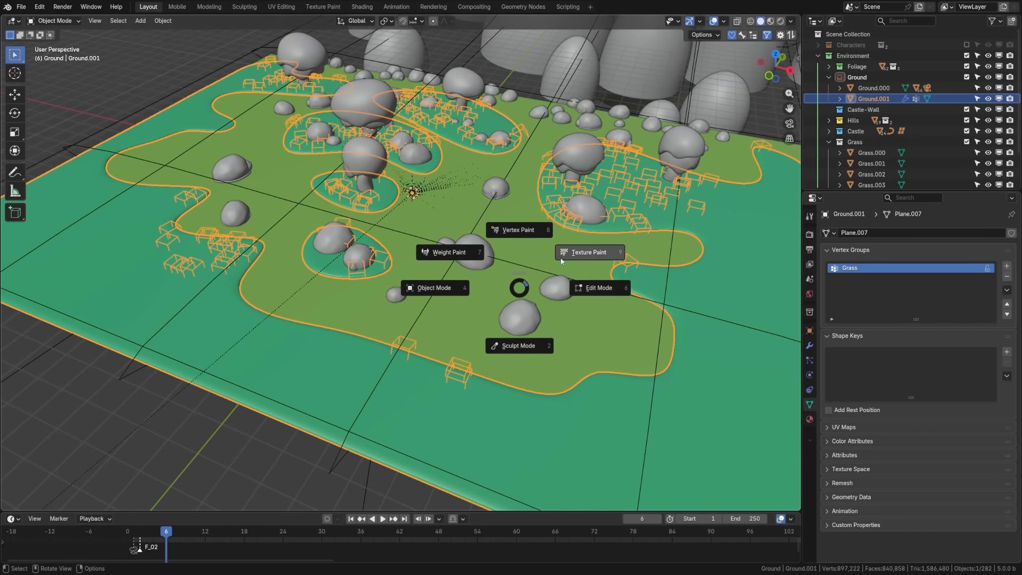
click(471, 252)
middle_drag(470, 251, 423, 263)
mouse_move(319, 377)
mouse_down()
mouse_move(286, 365)
mouse_move(336, 358)
mouse_move(306, 348)
mouse_move(298, 362)
mouse_move(464, 362)
mouse_up()
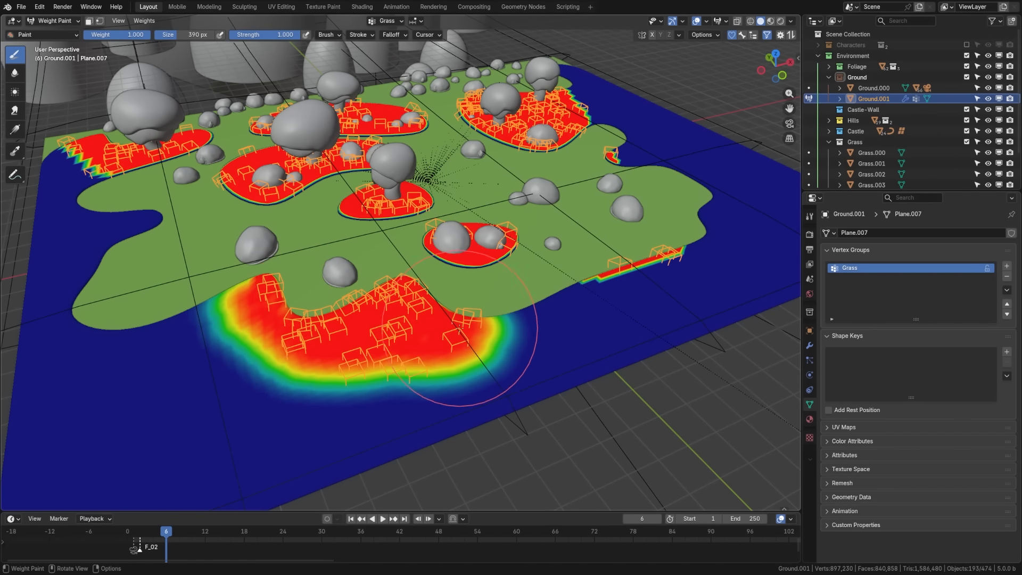
middle_drag(463, 362, 470, 313)
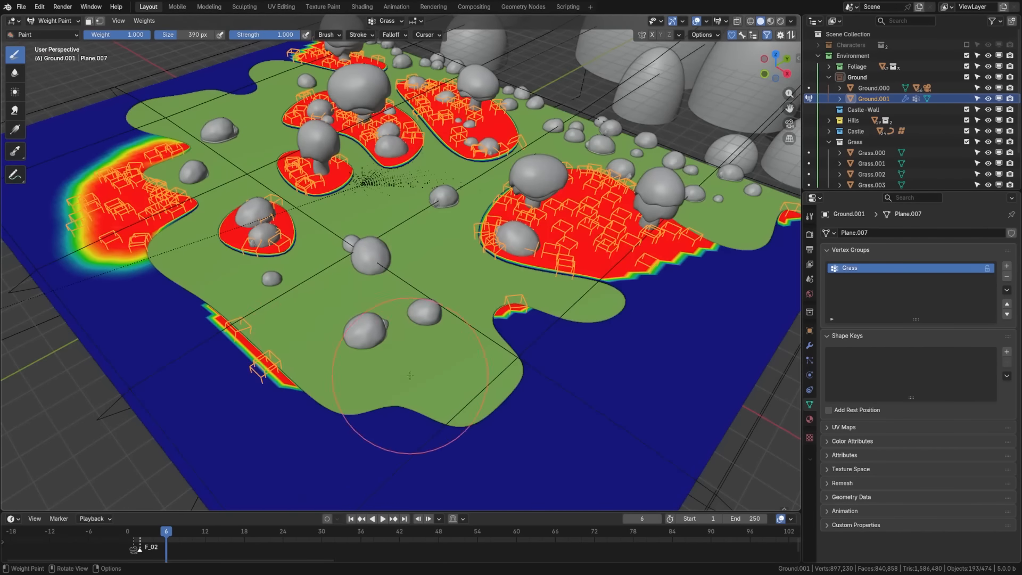
middle_drag(414, 380, 434, 366)
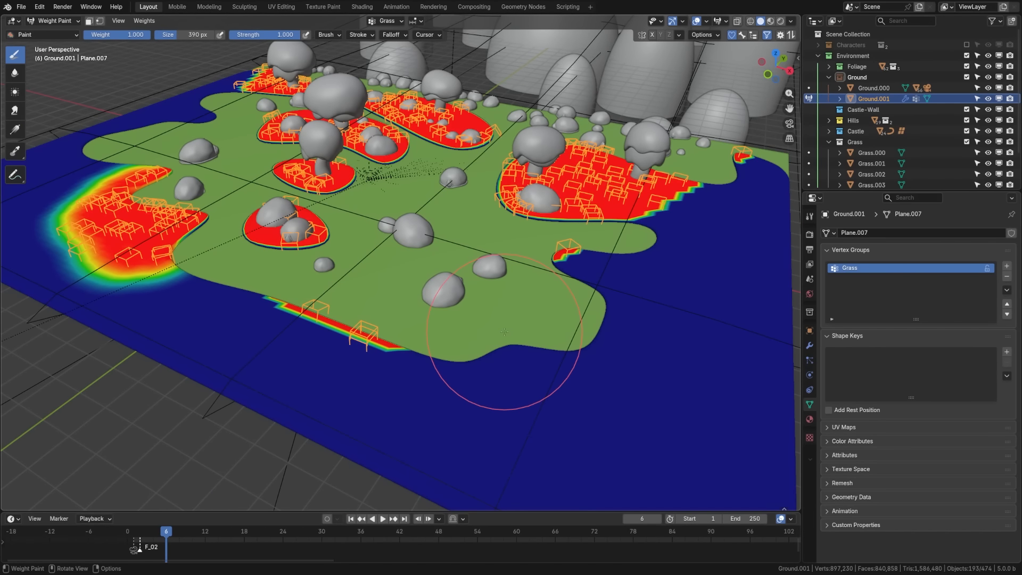
Step: Assign Grass.000 as the scatter's instanced object, keeping its viewport visibility at 1.000
middle_drag(399, 376, 410, 368)
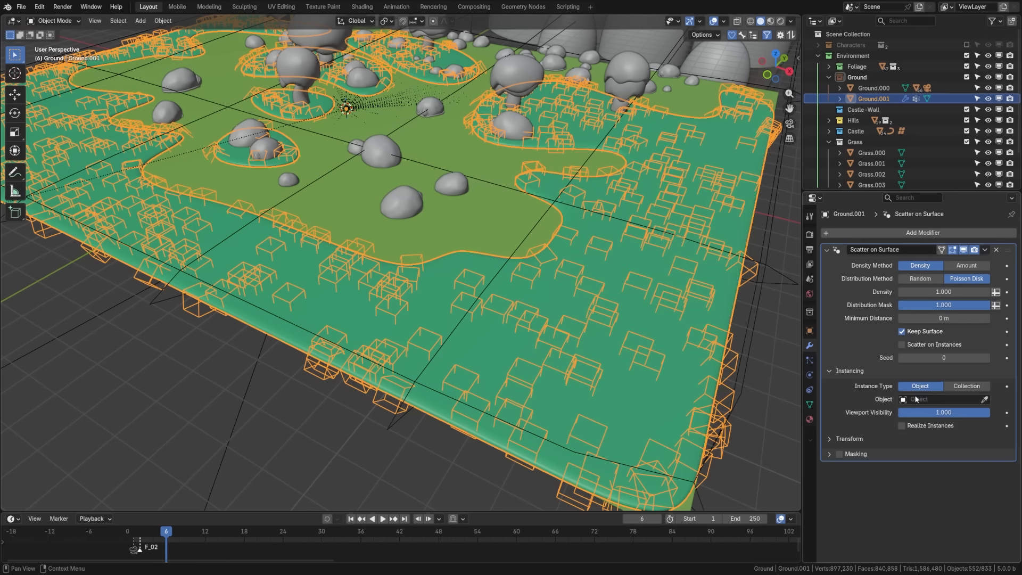
click(984, 399)
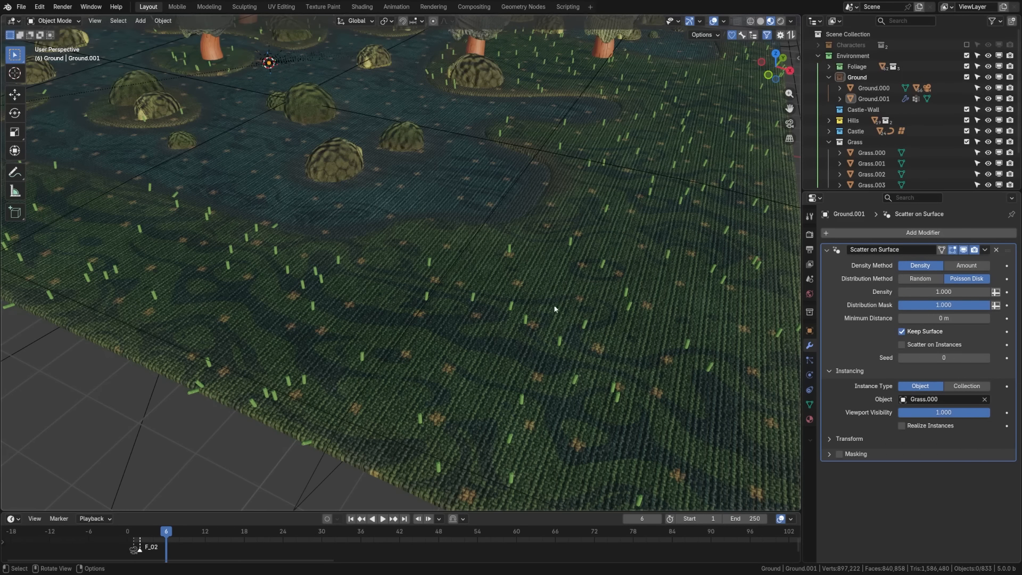
mouse_move(975, 415)
mouse_down()
mouse_move(911, 414)
mouse_move(990, 414)
mouse_up()
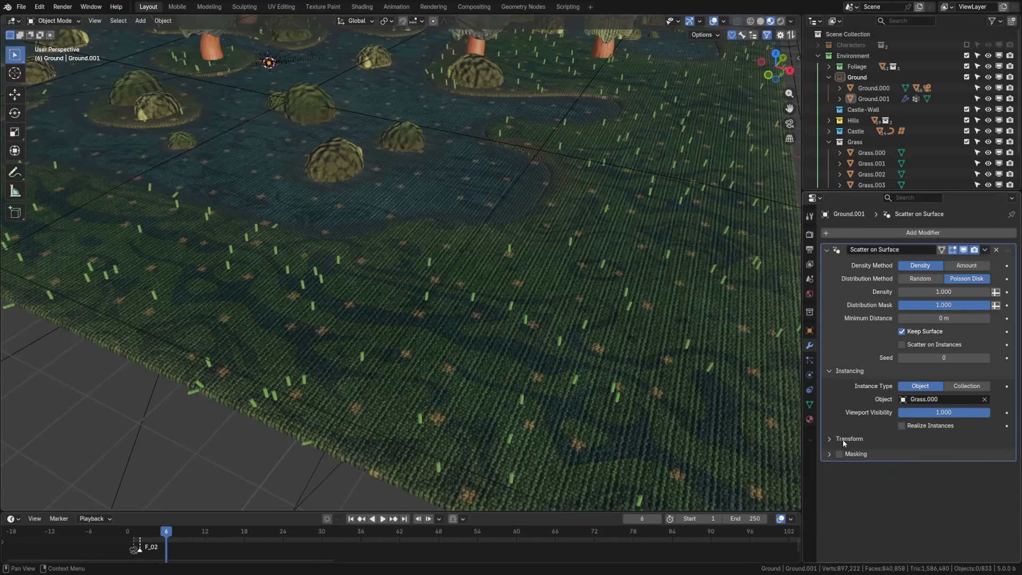
Step: Try a surface offset on the scattered grass and undo it
click(884, 439)
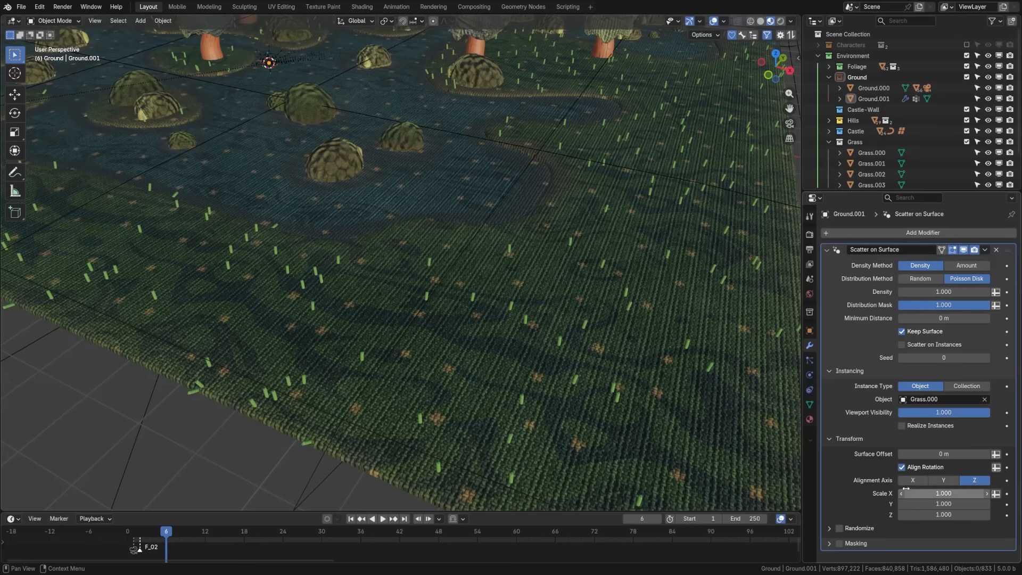
drag(929, 453, 979, 454)
key(ctrl+z)
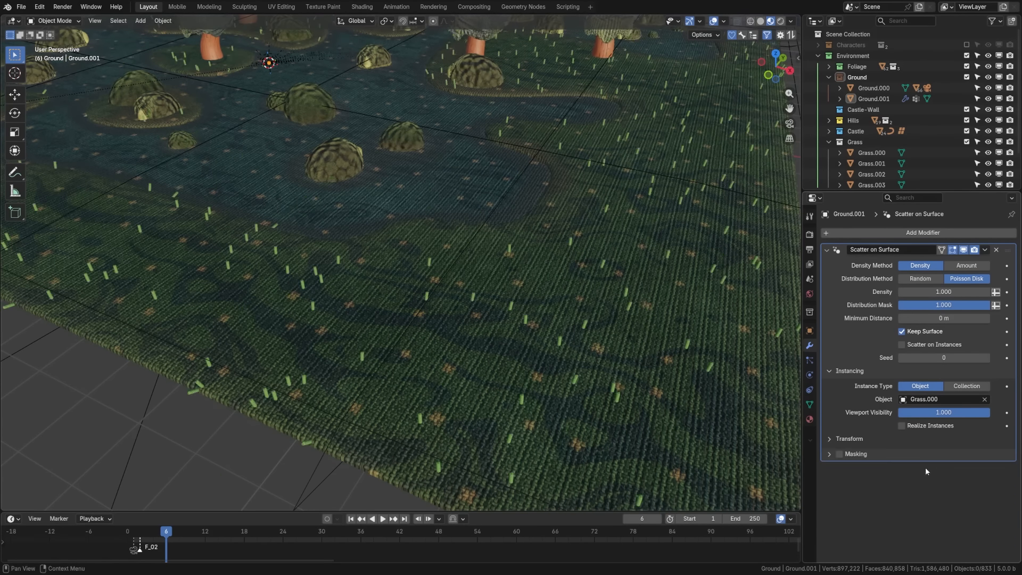
Step: Test the grass with Align Rotation disabled and re-enabled, and with alignment axis Y before returning to Z
click(849, 439)
scroll(643, 424, up, 7)
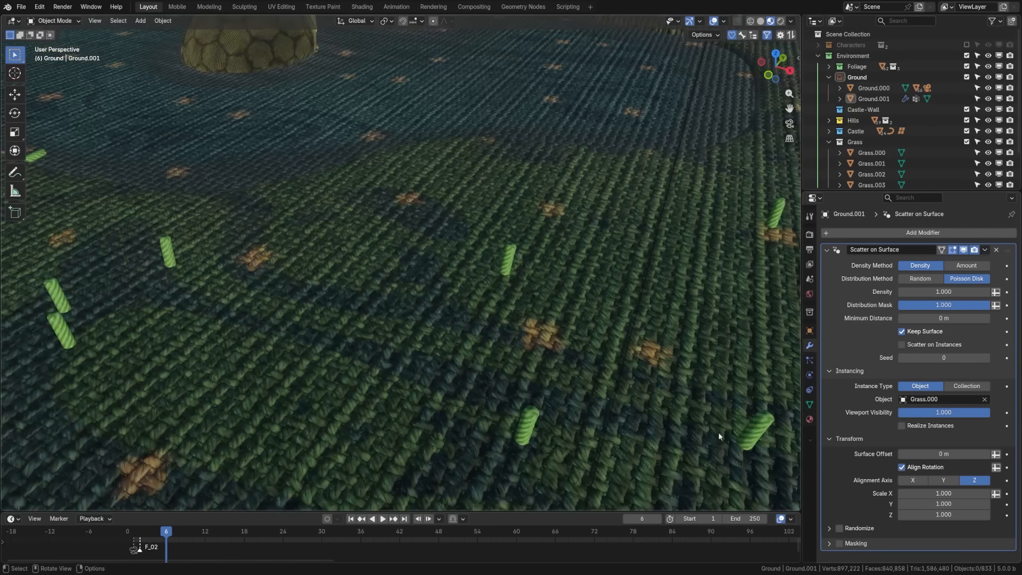
scroll(343, 318, down, 5)
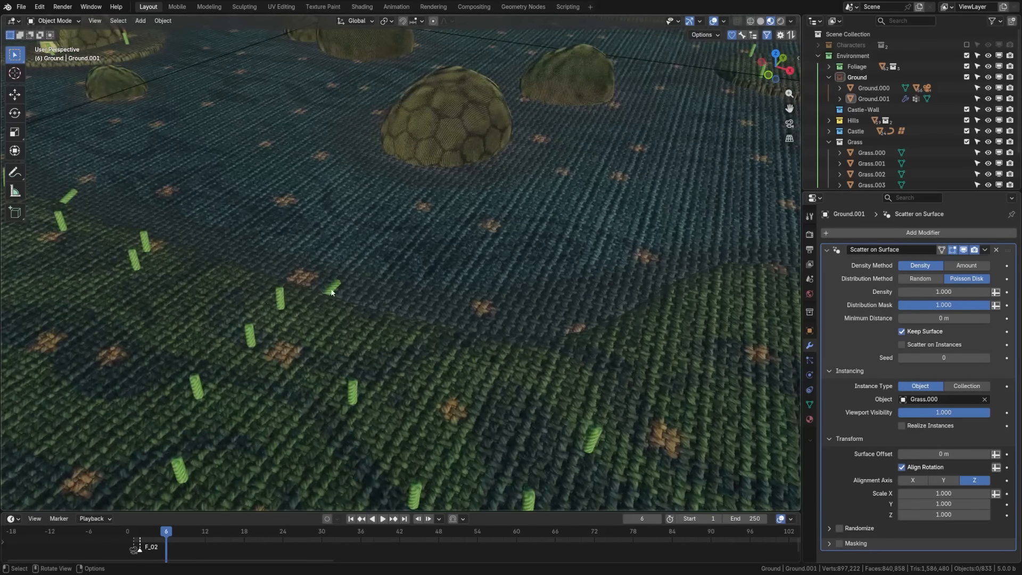
click(902, 467)
click(902, 467)
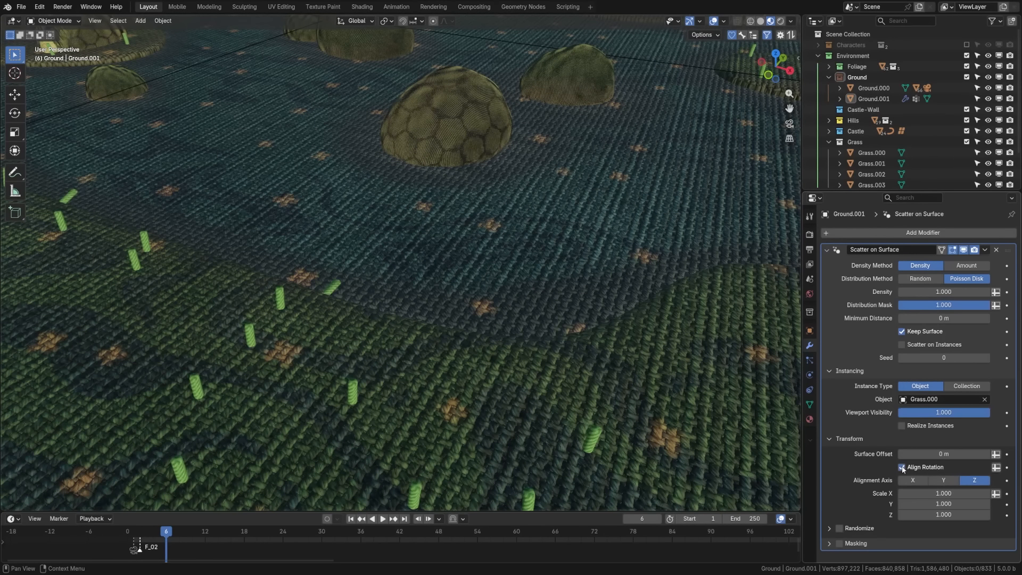
click(952, 481)
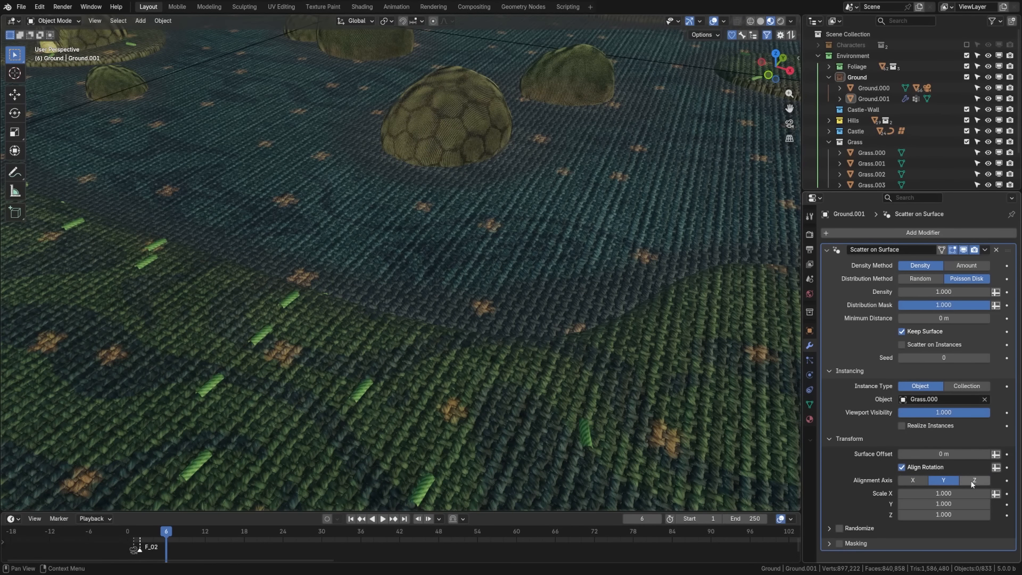
click(973, 481)
Step: Expand the scatter's Randomize settings and enable randomization of the grass instances
click(852, 528)
scroll(850, 498, down, 4)
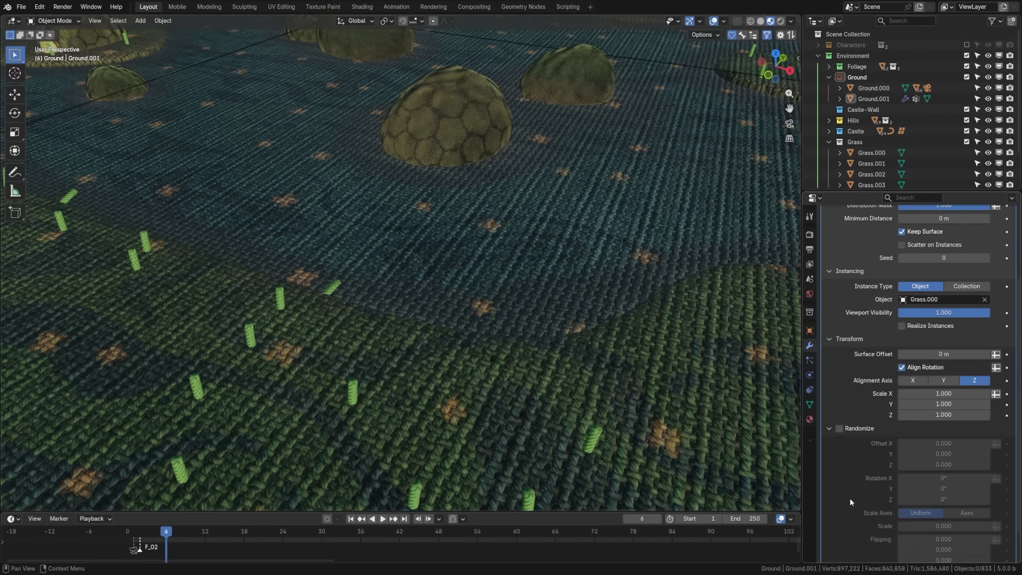
scroll(849, 498, down, 2)
click(840, 395)
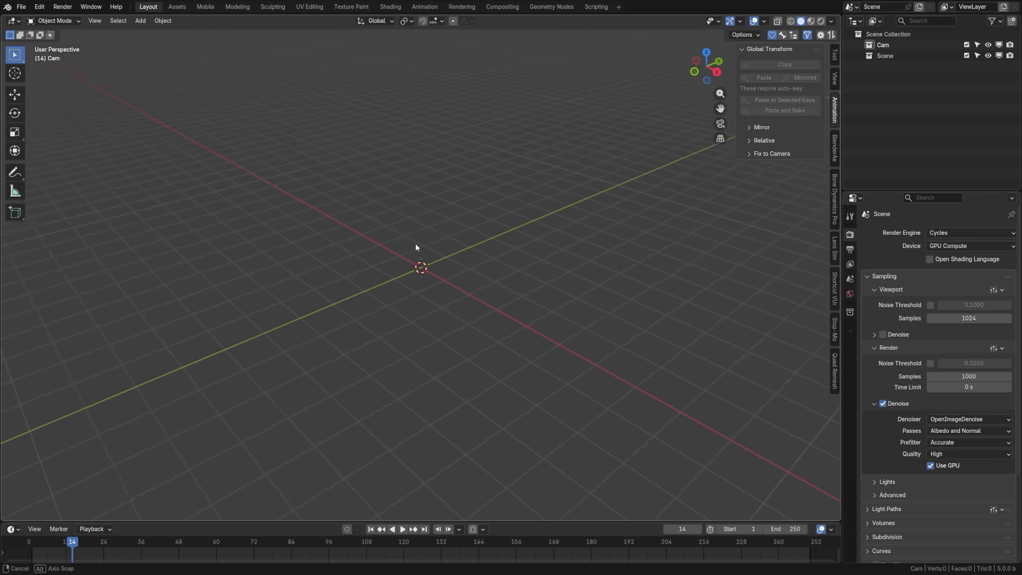
Step: In the top view of the empty scene, import Leaf-Texture.png from Downloads as a mesh plane
middle_drag(416, 248, 437, 251)
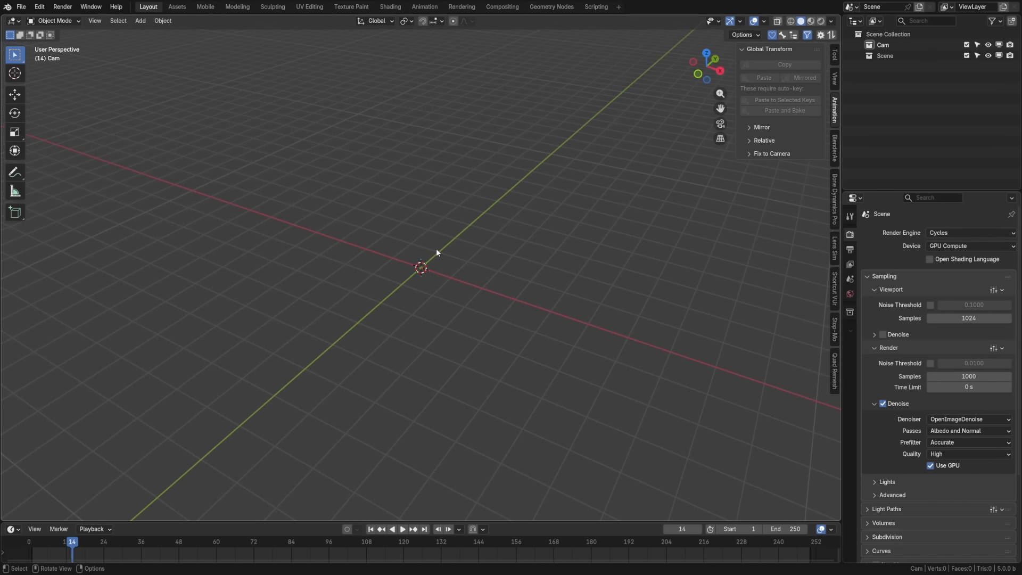
key(KP_7)
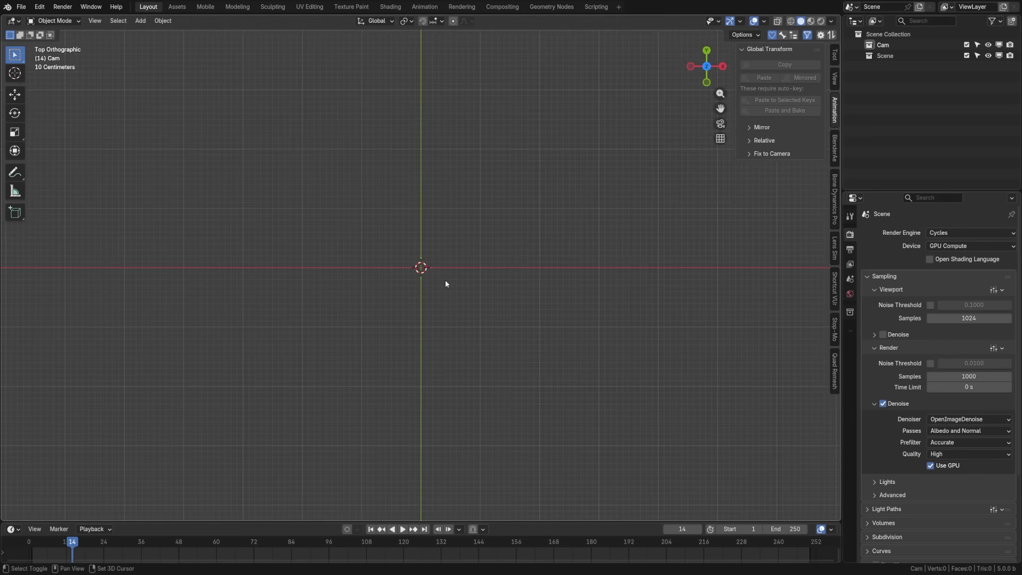
key(shift+a)
mouse_move(412, 393)
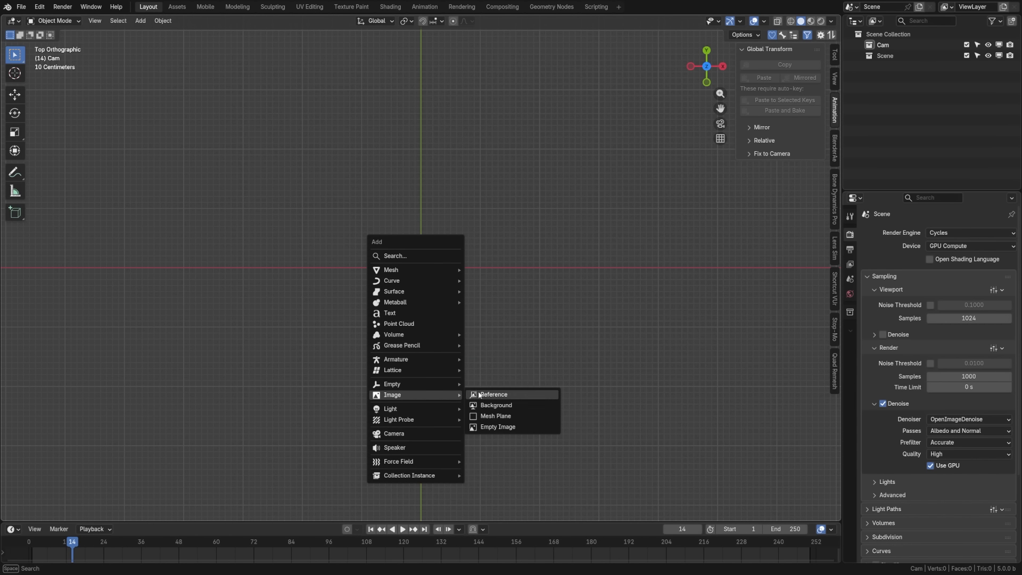
click(506, 416)
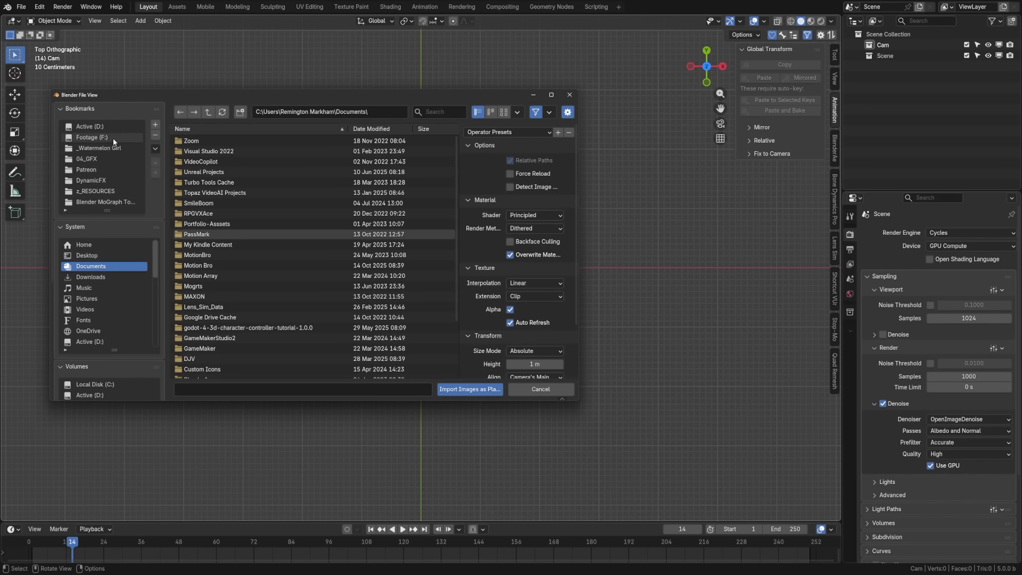
click(100, 277)
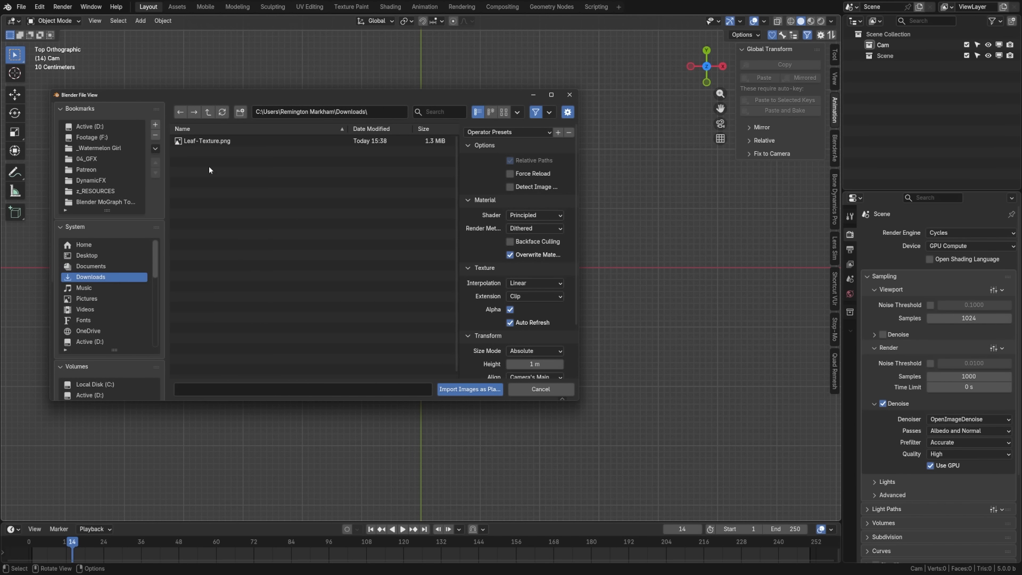
double_click(209, 142)
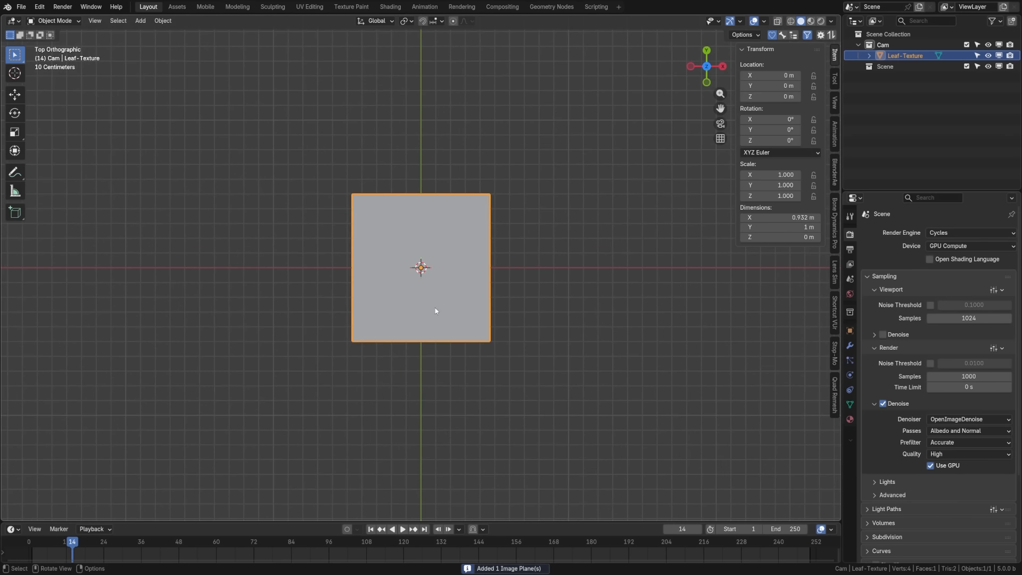
Step: Display the leaf plane in material preview shading and deselect it
key(z)
click(439, 364)
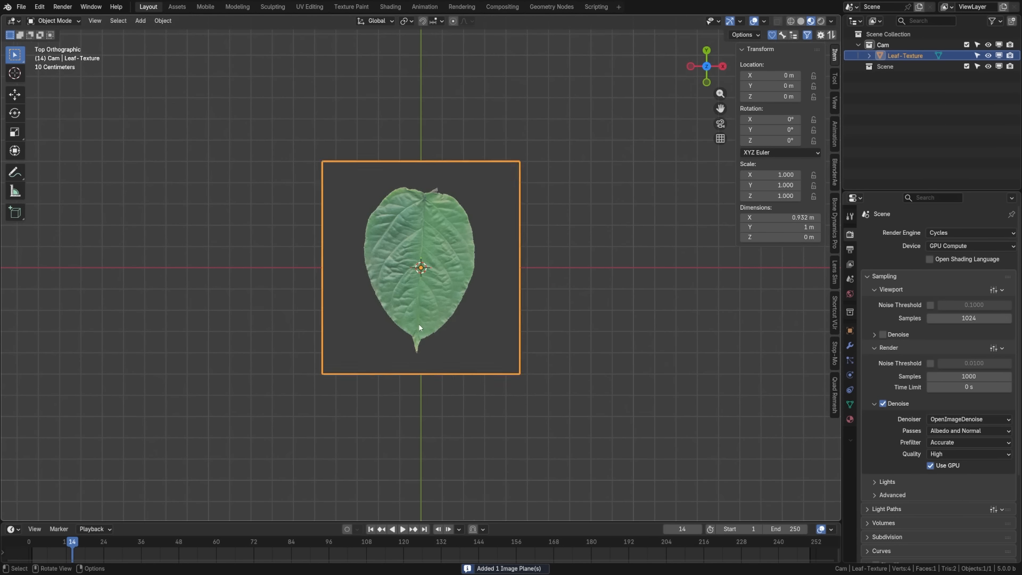
key(alt+a)
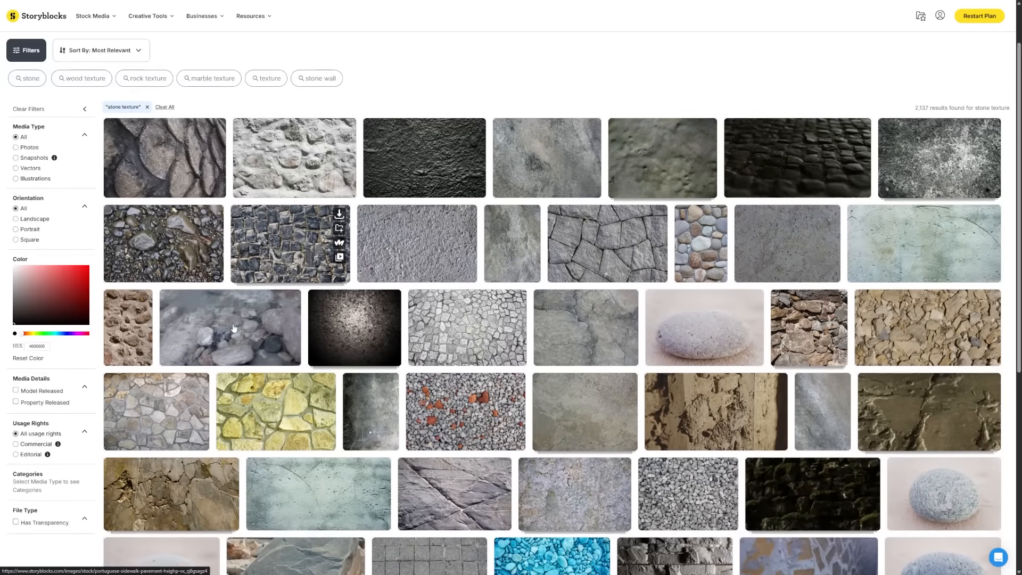
Step: Switch to Storyblocks, browse its stock images and music, and open the Under the Sea clip from the underwater videos
scroll(233, 327, down, 1)
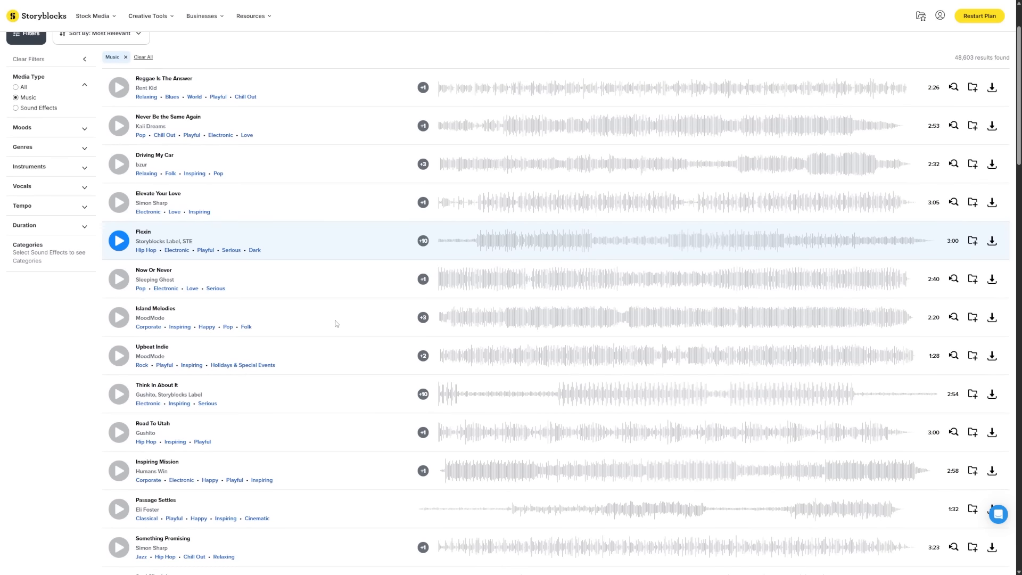
scroll(334, 324, down, 2)
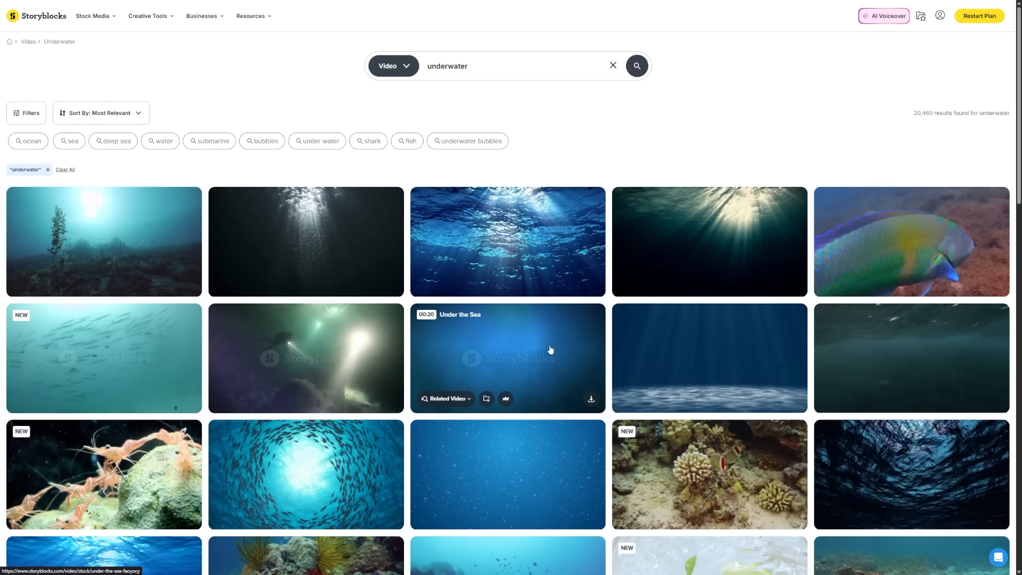
click(550, 350)
click(709, 201)
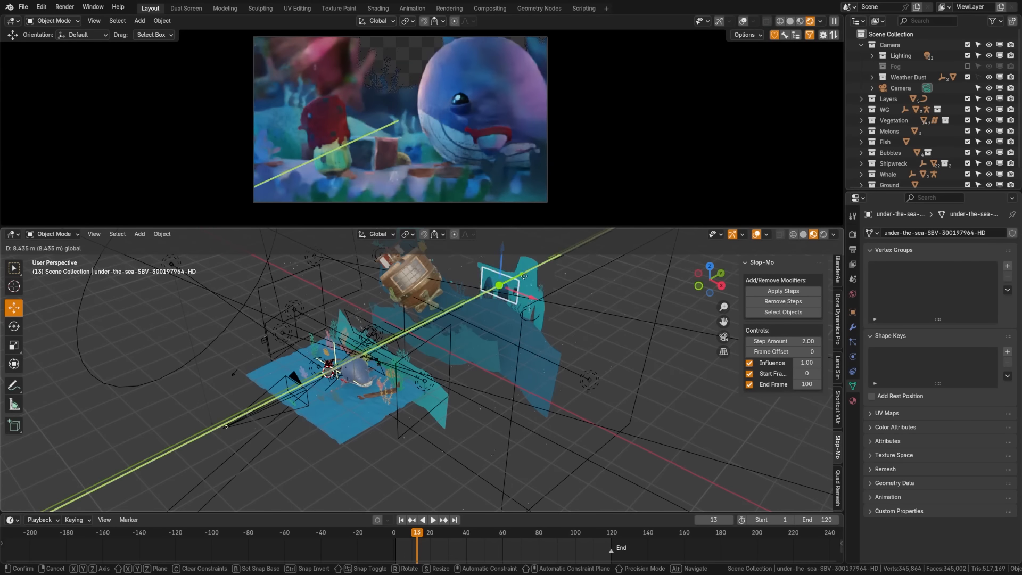
Step: In Blender, move the under-the-sea video plane about 8.4 m back along the Y axis and scale it
click(524, 275)
key(s)
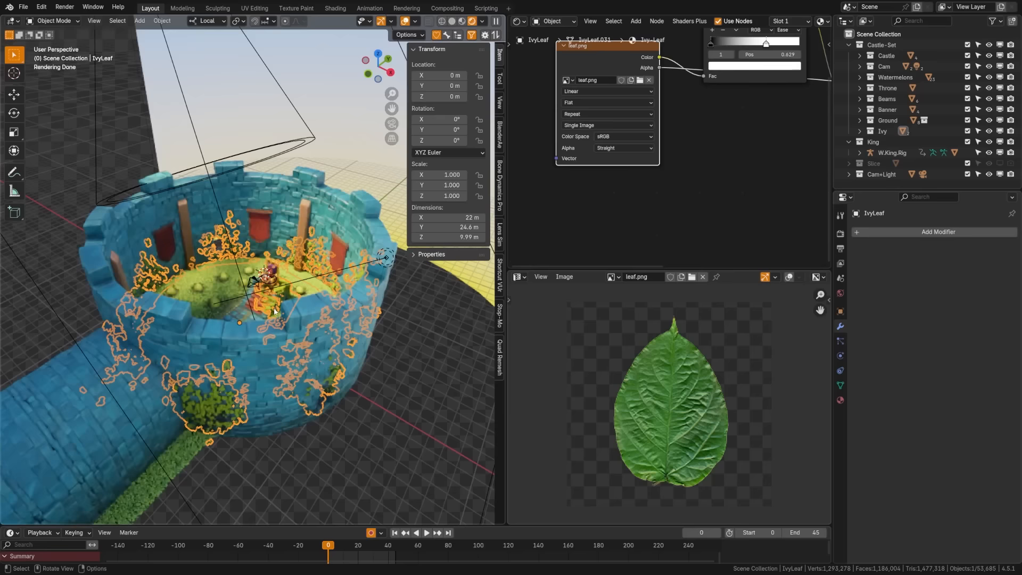
scroll(273, 343, up, 5)
mouse_move(273, 343)
middle_down()
mouse_move(306, 346)
mouse_move(283, 349)
mouse_move(313, 369)
mouse_move(284, 357)
middle_up()
scroll(285, 350, up, 3)
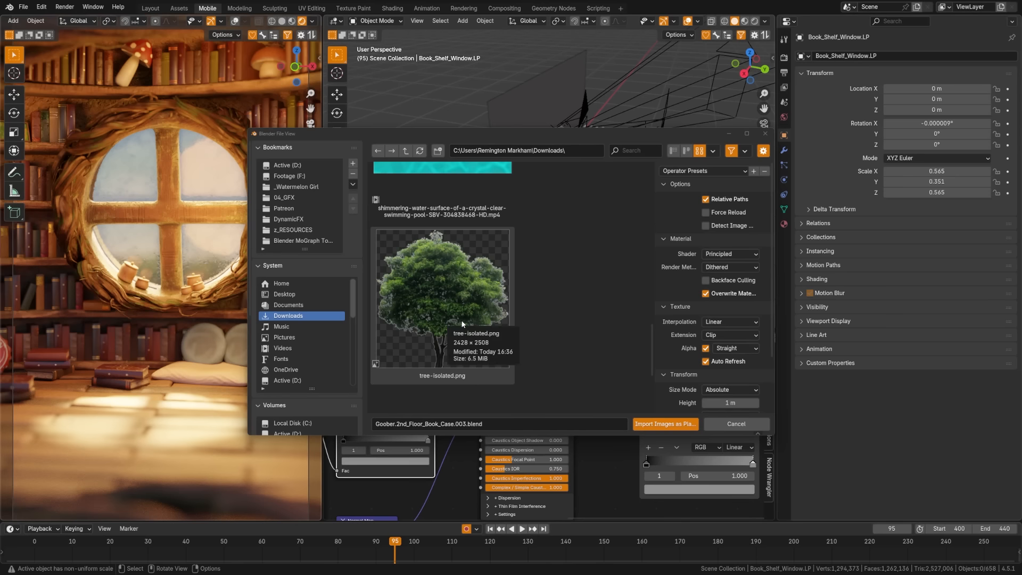
Step: Import tree-isolated.png as an image plane and scale it to about 0.532
click(462, 324)
key(s)
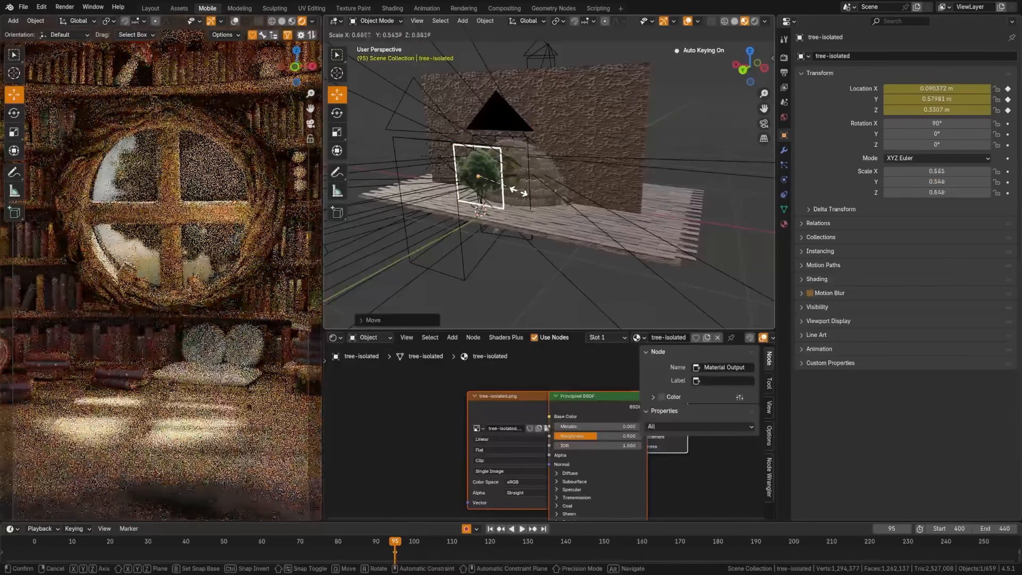
click(520, 194)
middle_drag(520, 194, 493, 224)
Step: Move the tree plane along the Y axis to about 1.134 m, farther behind the round window
key(g)
key(y)
click(438, 178)
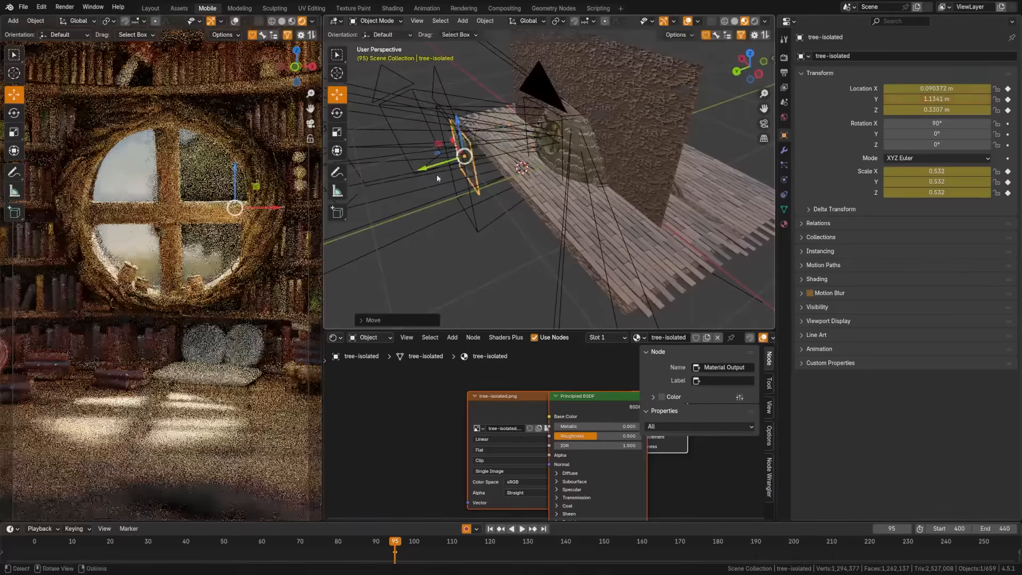
Step: Bend the subdivided jasmine flower plane into a curved shape and shade it smooth
key(r)
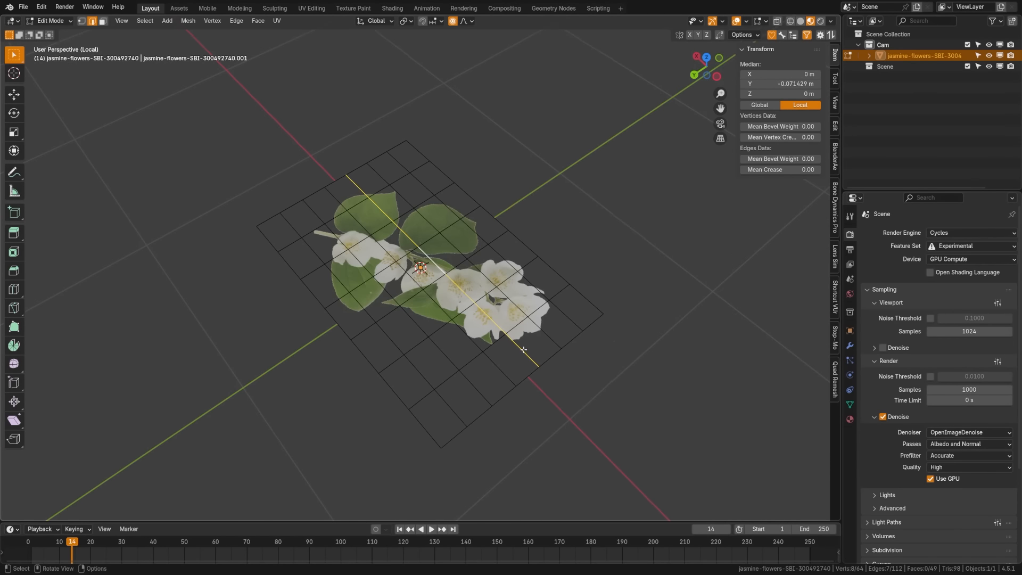
key(r)
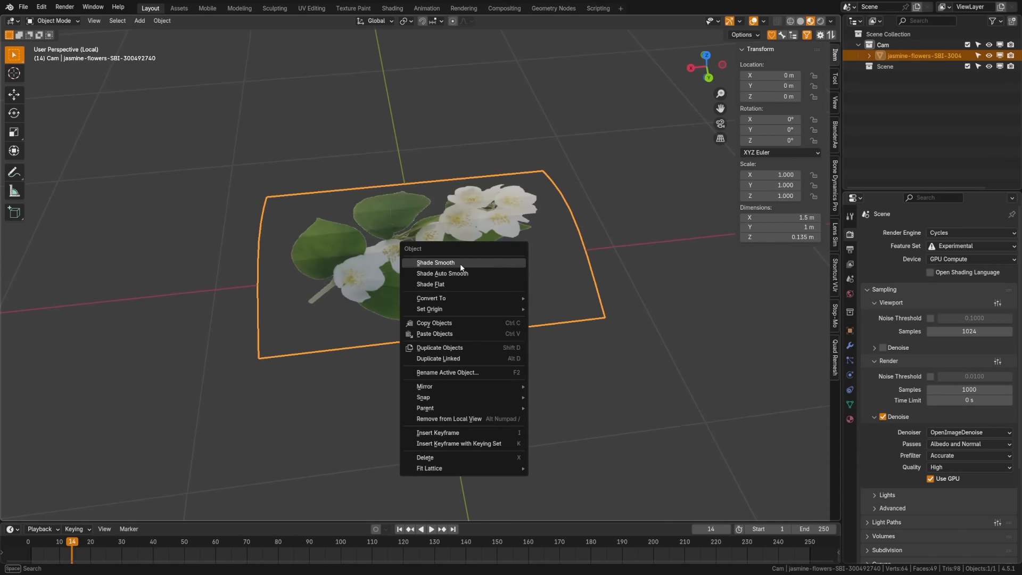
middle_drag(460, 264, 537, 300)
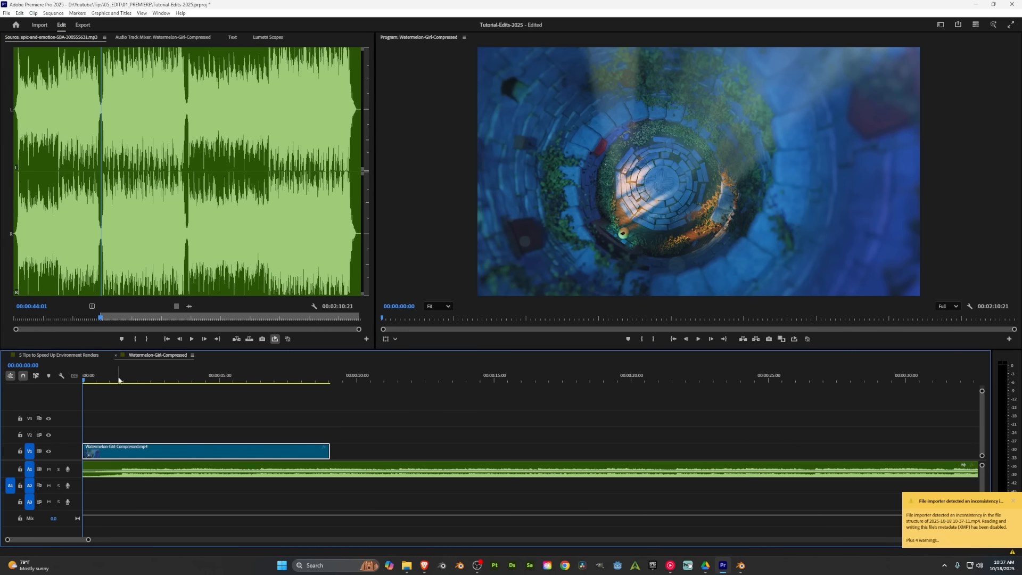
Step: In Premiere Pro, scrub through the start of the Watermelon-Girl-Compressed sequence
drag(123, 388, 201, 388)
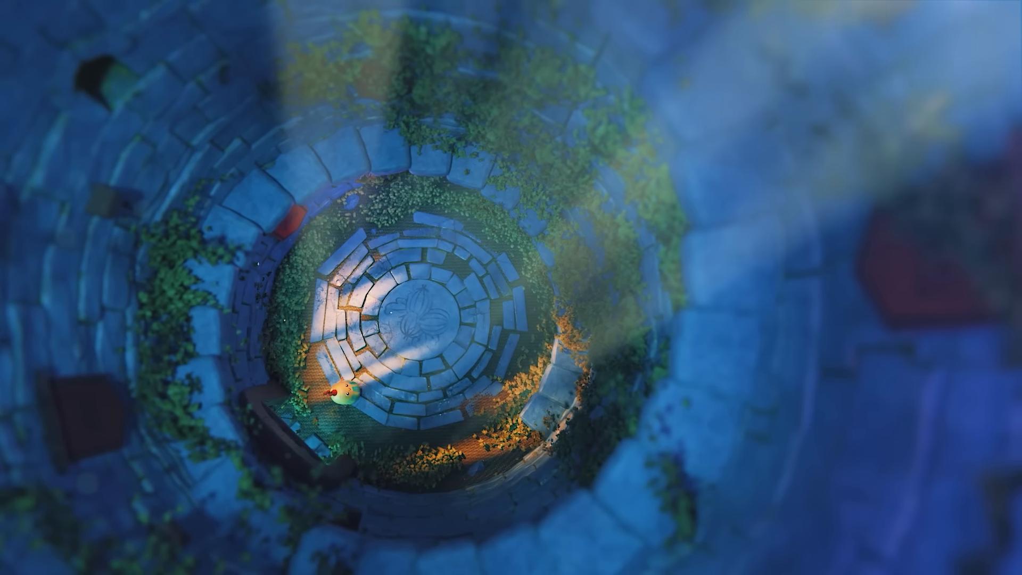
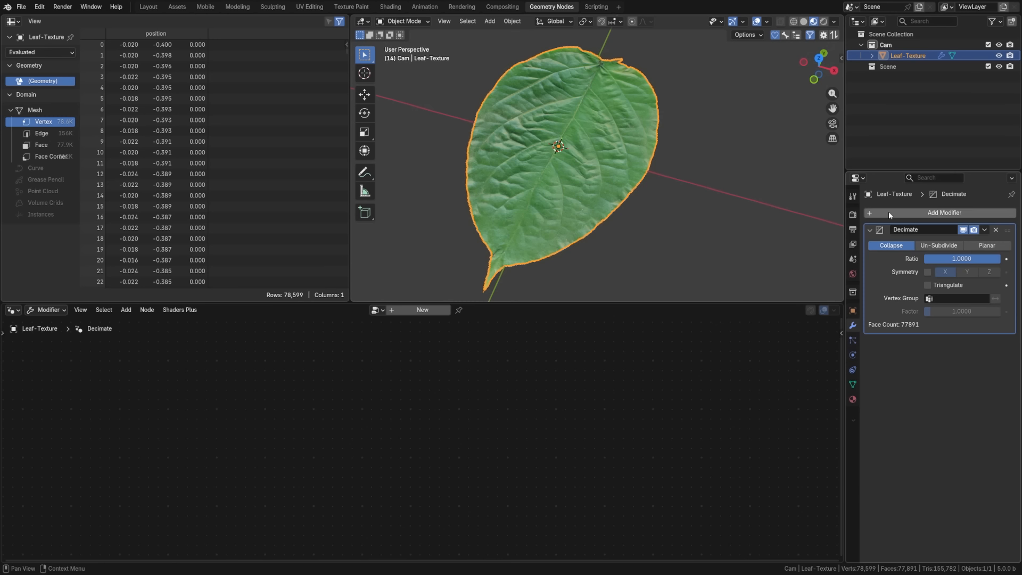
Step: Set the leaf's Decimate ratio to 0.01 and apply the modifier
click(962, 258)
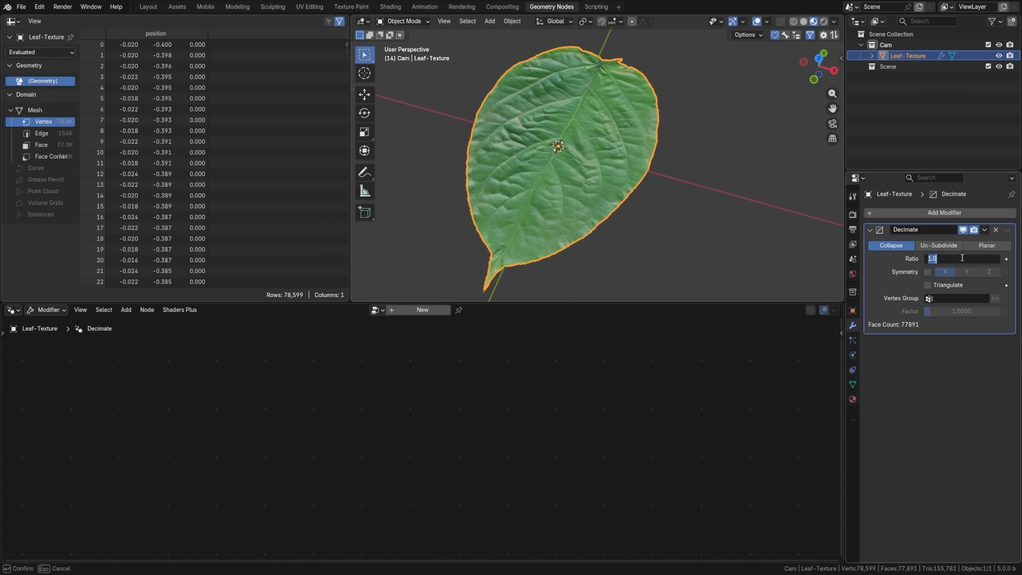
text(.0)
key(Return)
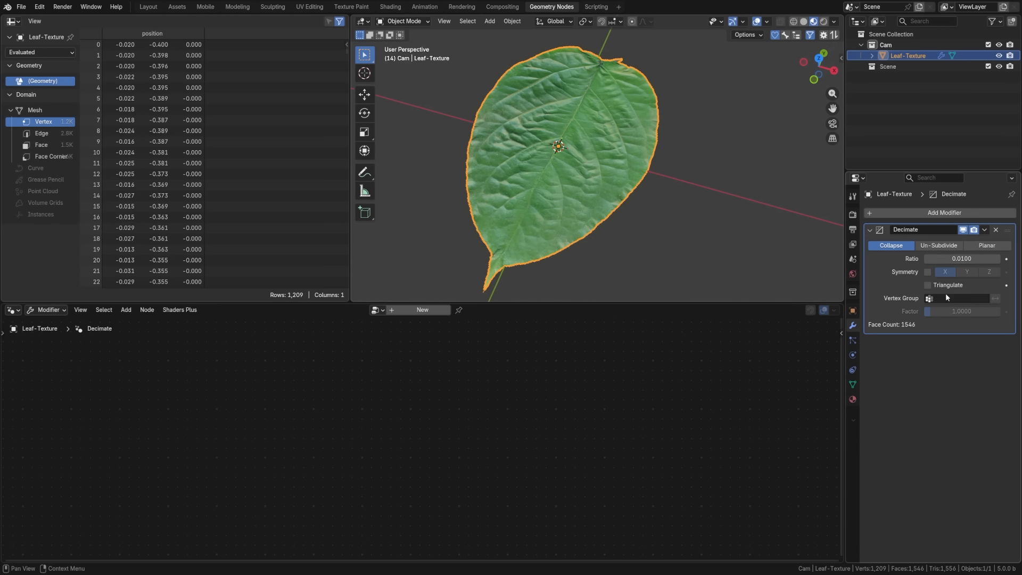
click(985, 229)
click(980, 241)
Step: Enter Edit Mode on the decimated leaf, inspect its mesh deselected, and select the whole mesh again
key(Tab)
middle_drag(551, 206, 503, 187)
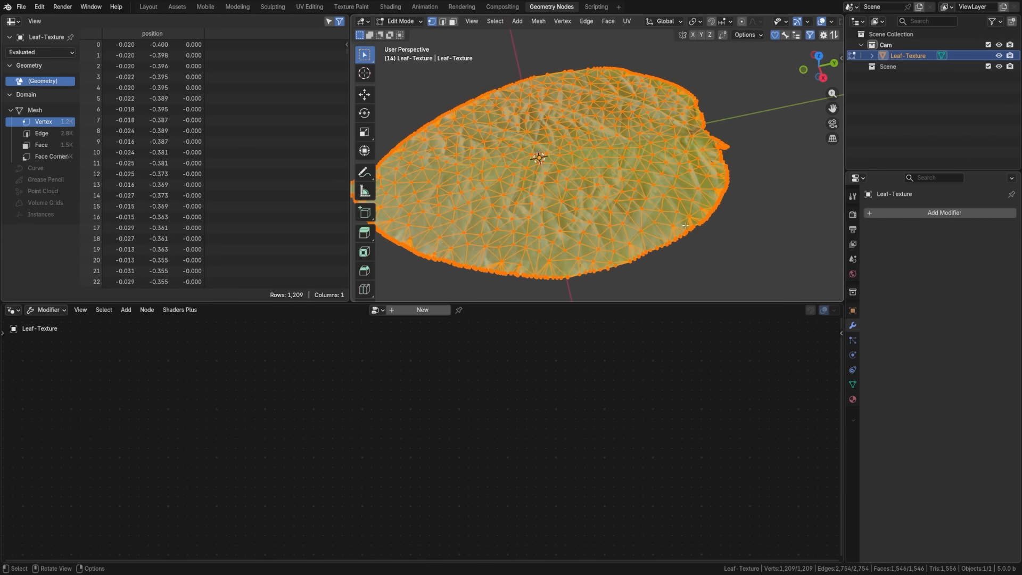
key(alt+a)
middle_drag(692, 226, 602, 215)
scroll(602, 216, down, 1)
key(a)
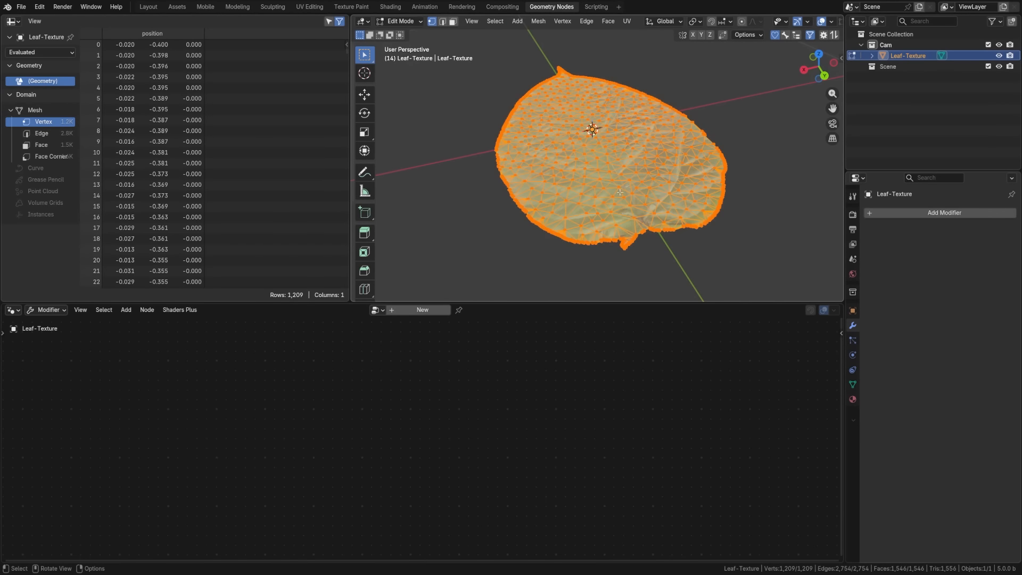
Step: Circle-select the vertices along the leaf's central vein from the top view and enable proportional editing
key(alt+a)
key(KP_7)
scroll(617, 168, down, 3)
key(c)
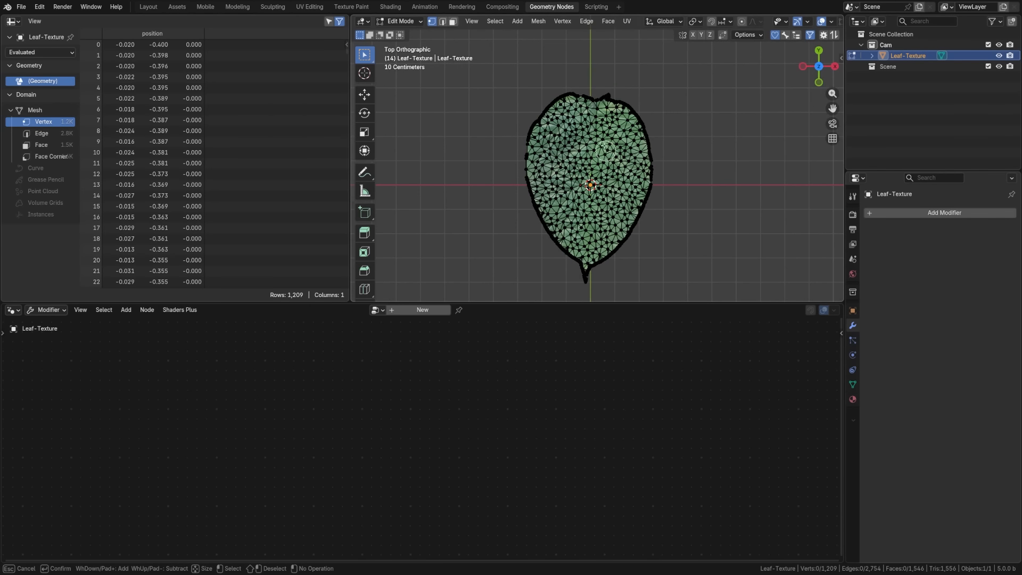
drag(592, 99, 585, 266)
key(Escape)
key(o)
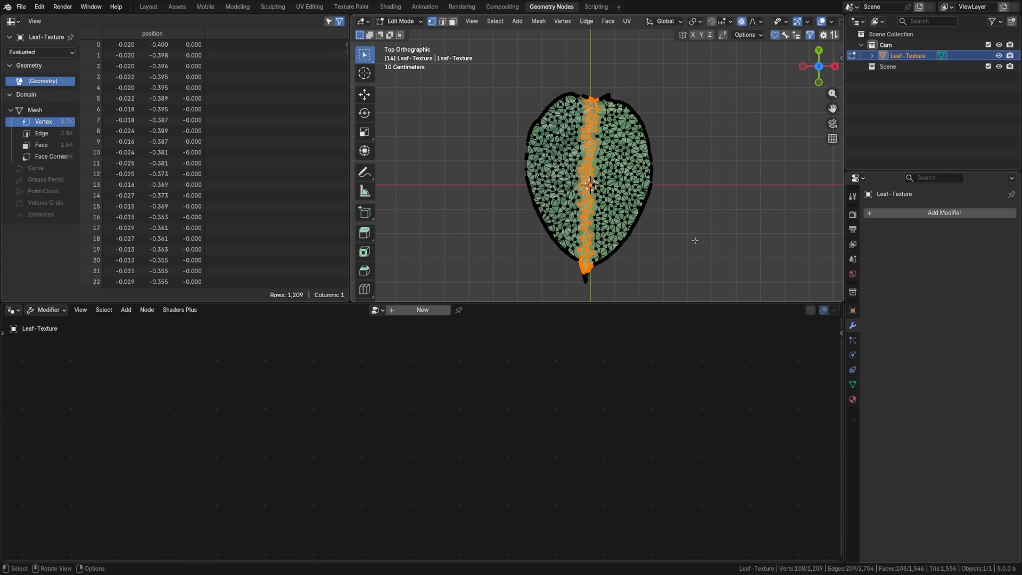
Step: Raise the selected vein vertices about 0.116 m along global Z with smooth proportional falloff, and return to Object Mode
right_click(696, 240)
mouse_move(703, 226)
middle_drag(664, 173, 619, 126)
key(g)
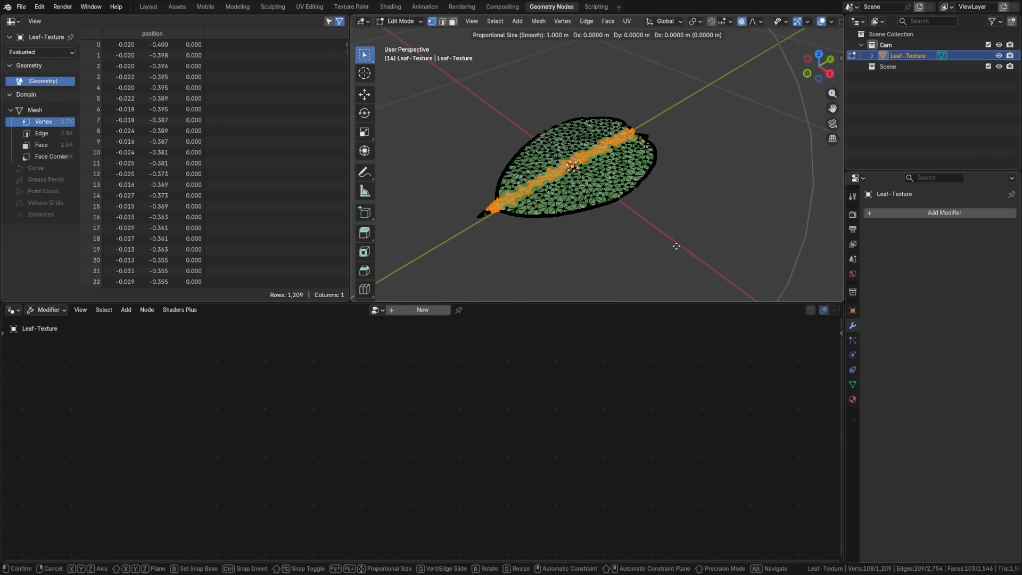
key(z)
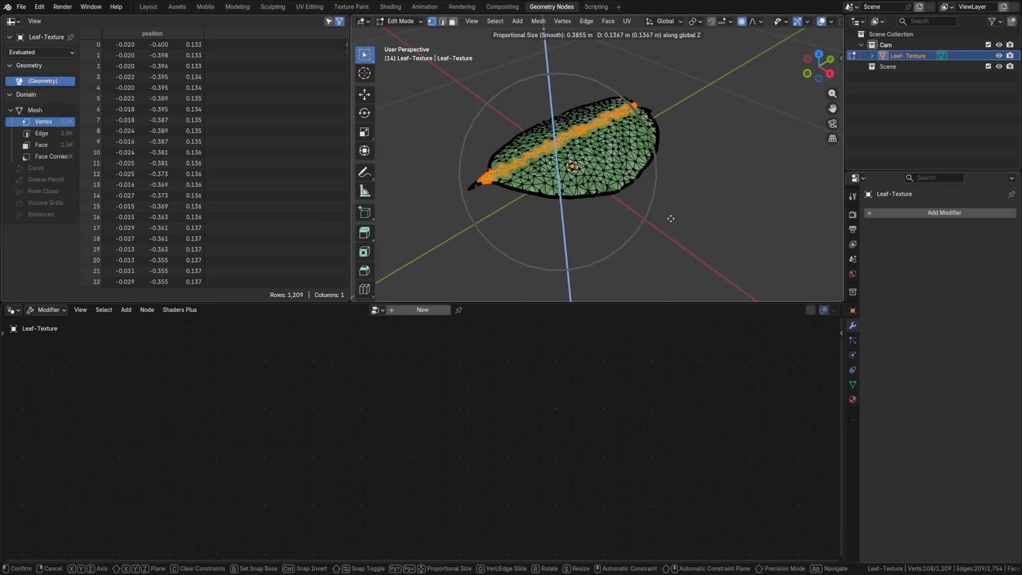
click(677, 215)
key(ctrl+Tab)
click(657, 211)
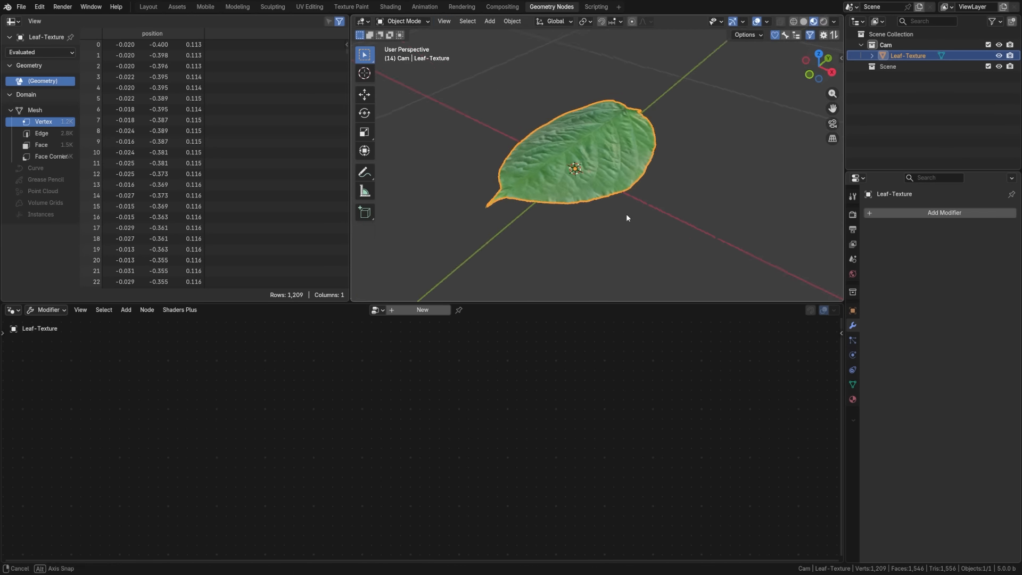
Step: Add another Decimate modifier to the bent leaf, lower its ratio, apply it, and check the reduced mesh in Edit Mode
click(909, 213)
click(890, 216)
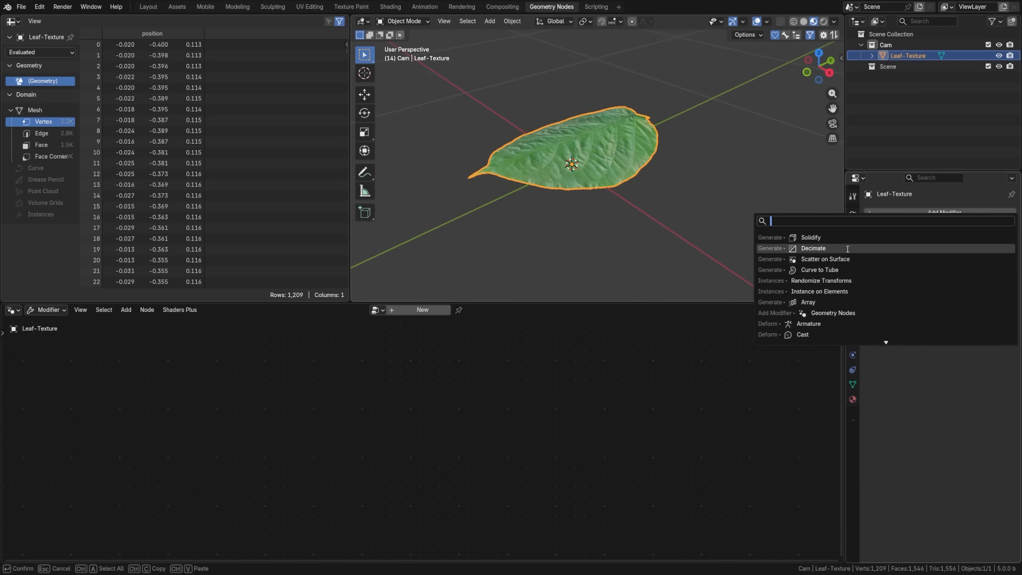
click(831, 249)
mouse_move(929, 258)
mouse_down()
mouse_move(900, 259)
mouse_move(942, 258)
mouse_move(929, 259)
mouse_up()
click(984, 231)
click(965, 241)
middle_drag(667, 187, 639, 166)
key(Tab)
key(Tab)
Step: Add a Solidify modifier to the decimated leaf
click(944, 213)
click(917, 212)
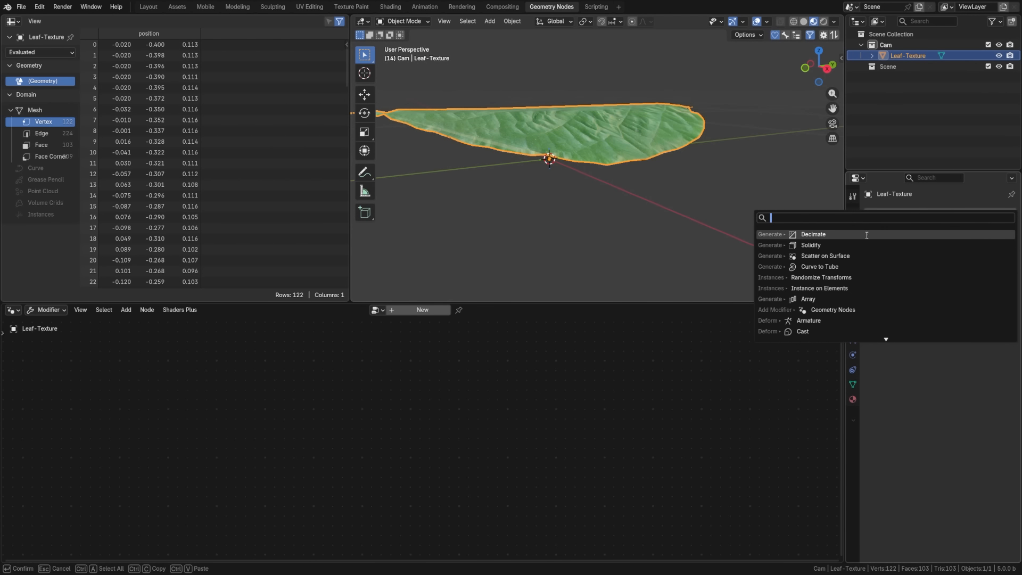
click(852, 246)
middle_drag(694, 218, 484, 134)
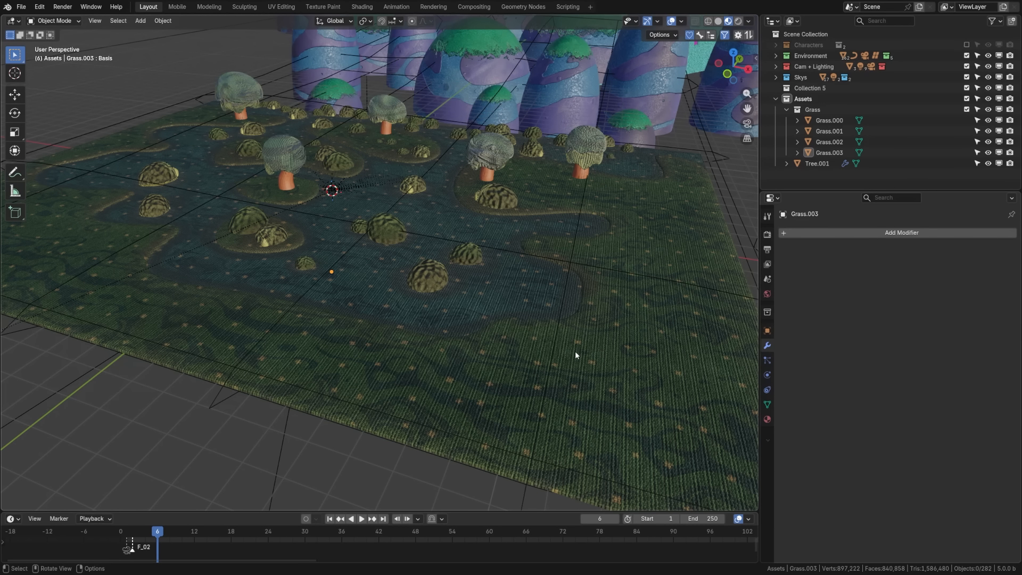
Step: Add a Scatter on Surface modifier to the Ground.001 object and deselect everything
middle_drag(187, 264, 285, 316)
click(374, 374)
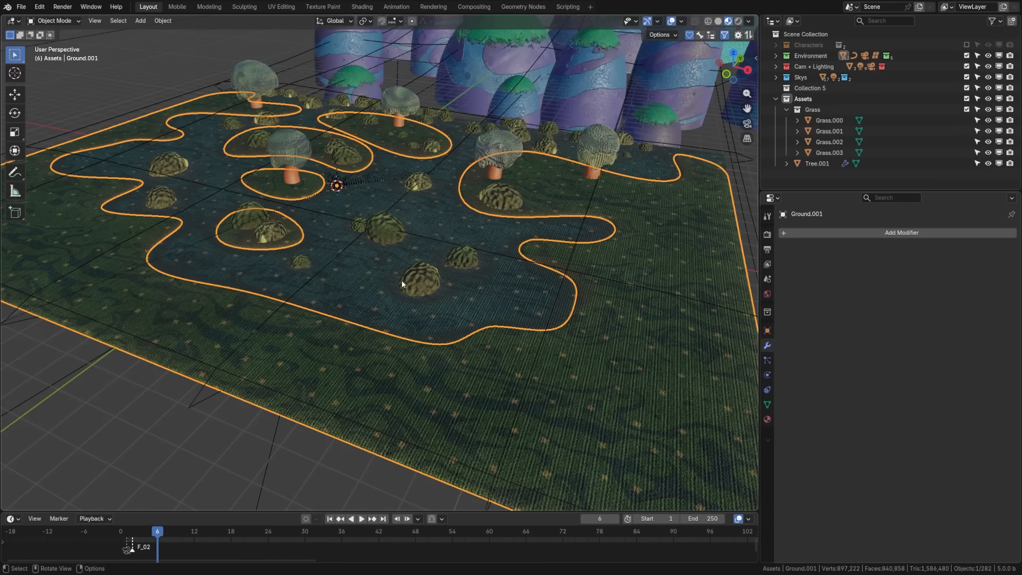
click(864, 234)
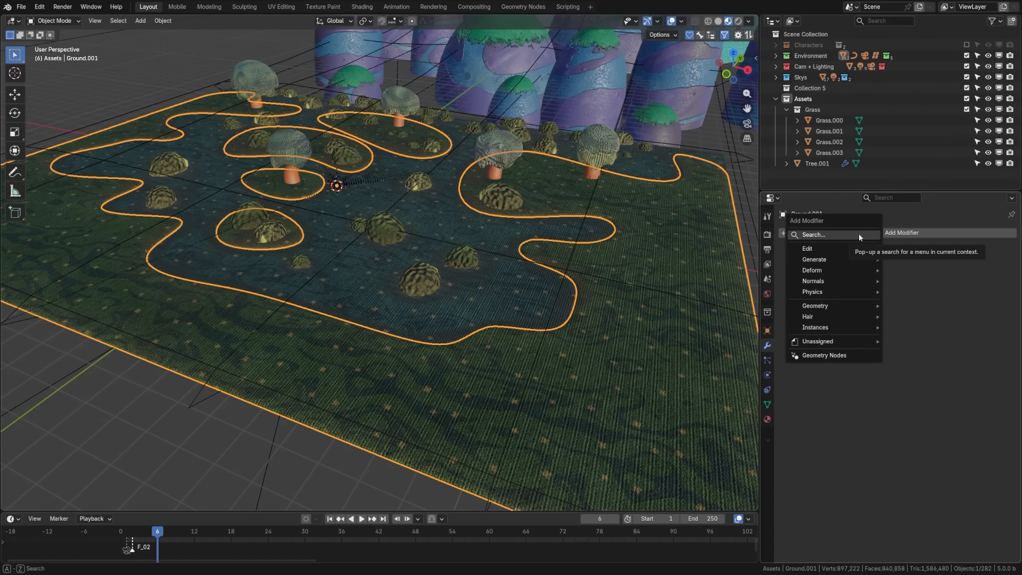
click(857, 234)
click(833, 256)
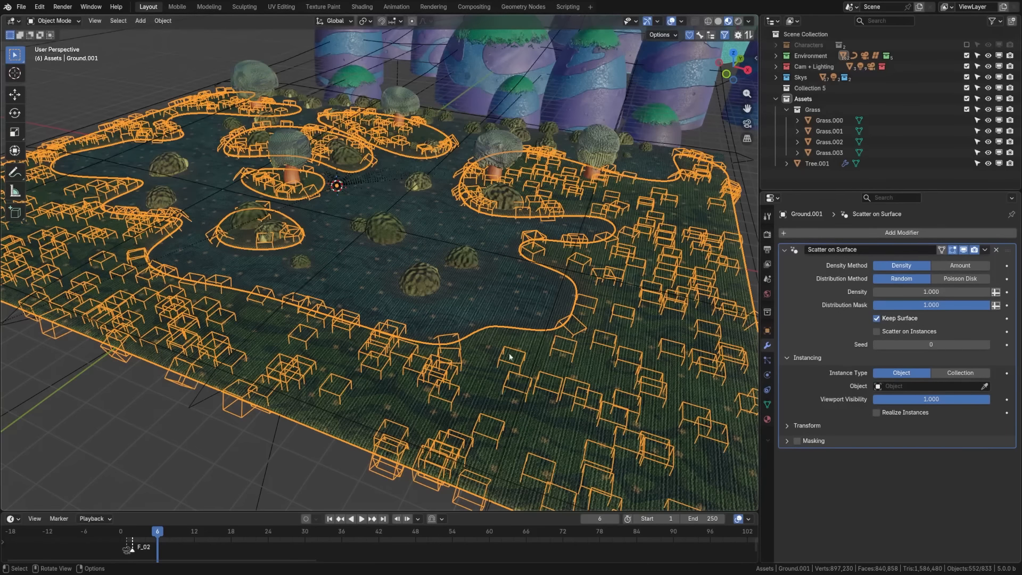
key(alt+a)
shift+middle_drag(541, 370, 519, 340)
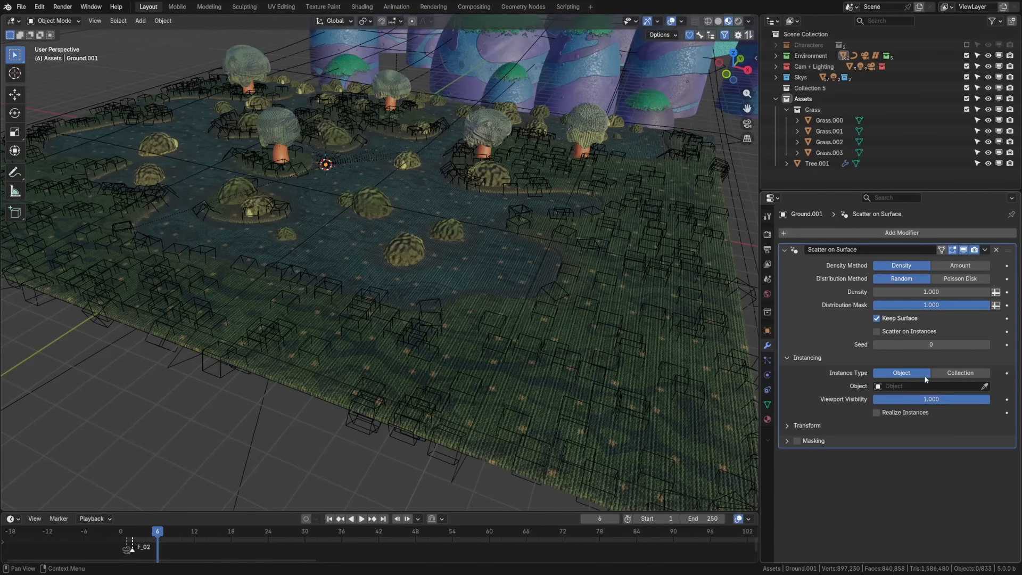
Step: Set the scatter's instance type to Collection using the Grass collection, and collapse that collection in the outliner
click(961, 372)
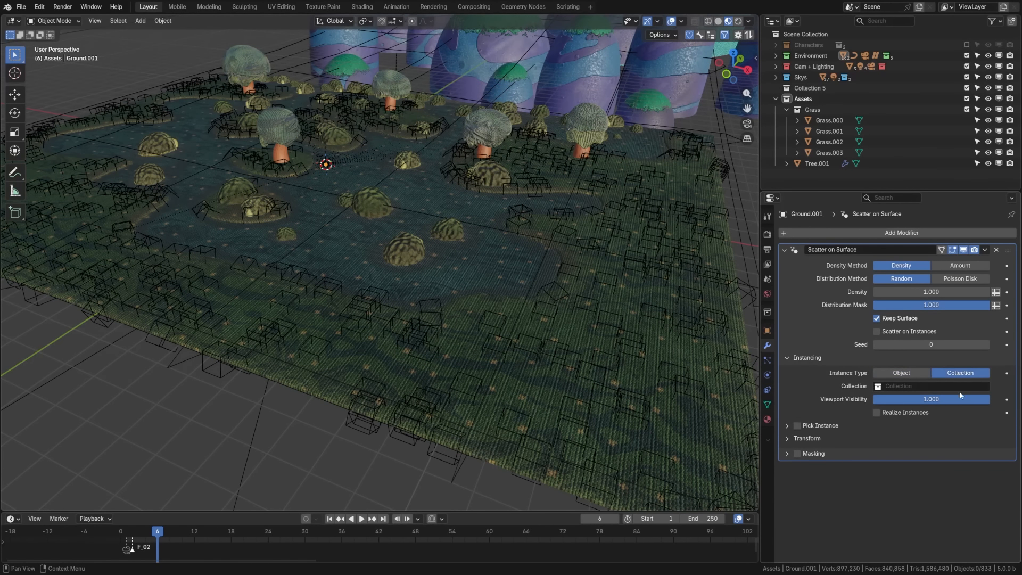
click(905, 388)
text(grass)
click(897, 404)
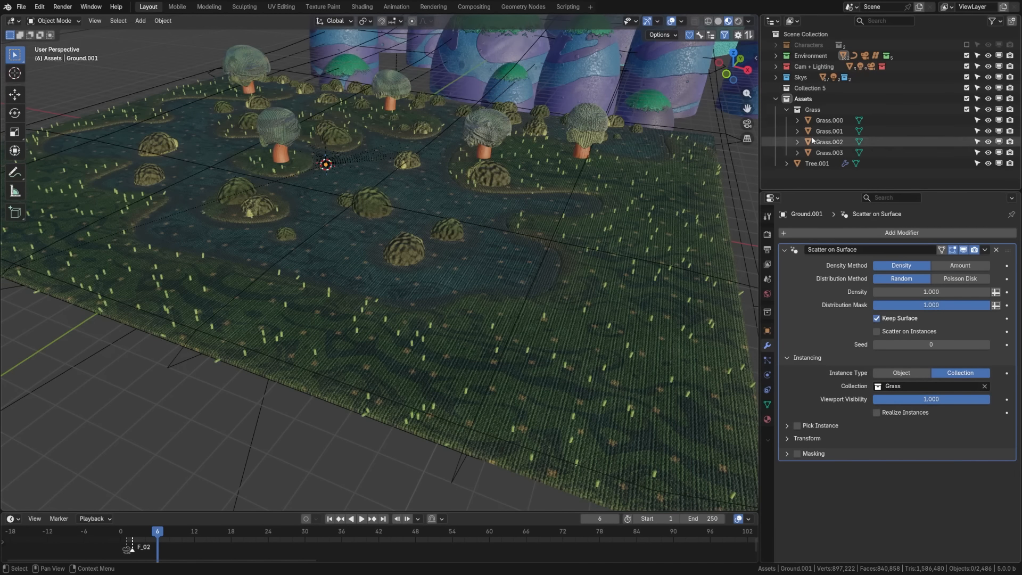
click(786, 110)
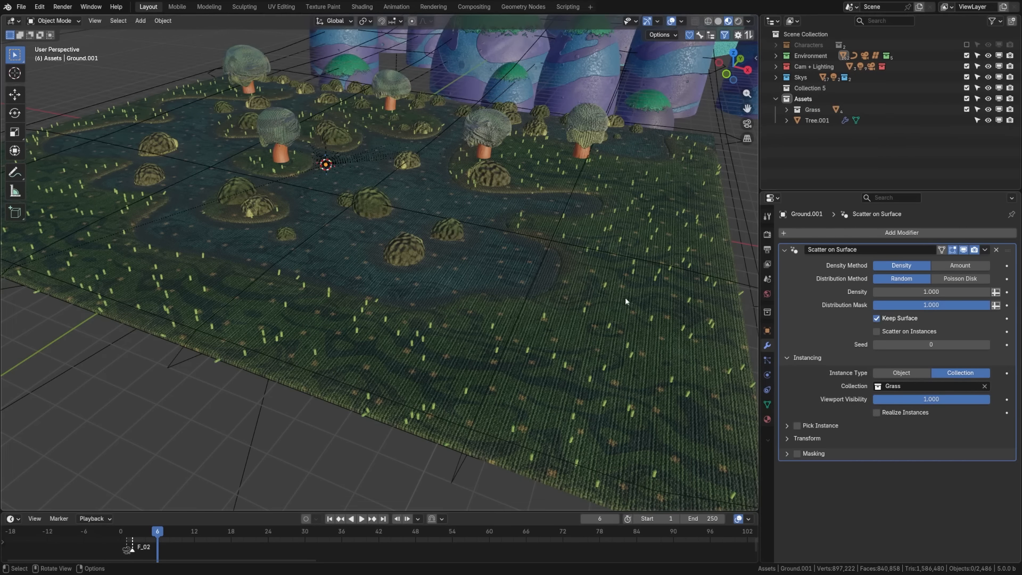
Step: Enable Pick Instance so each scattered point uses a single grass object
scroll(569, 317, up, 10)
middle_drag(569, 317, 523, 311)
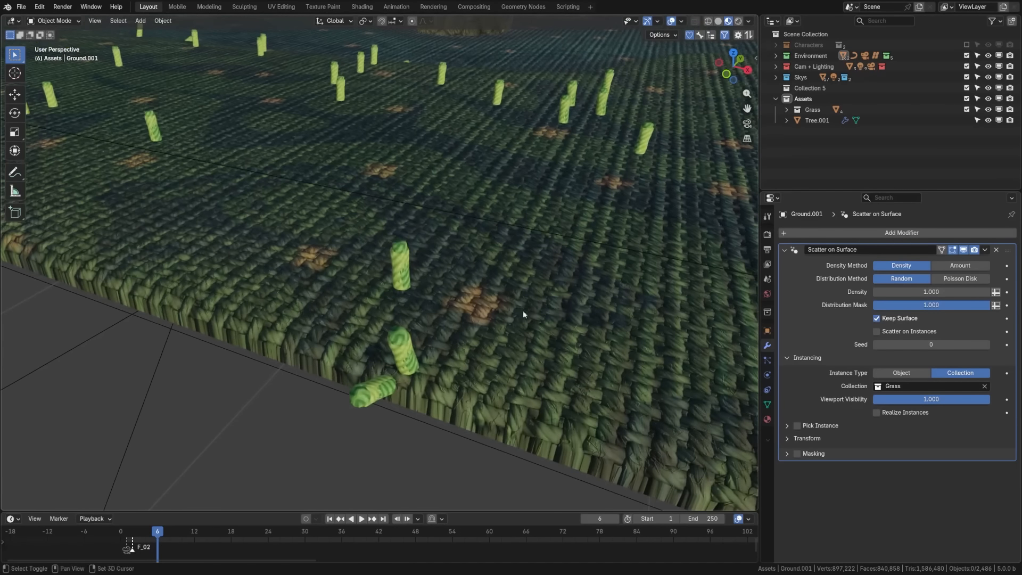
click(797, 426)
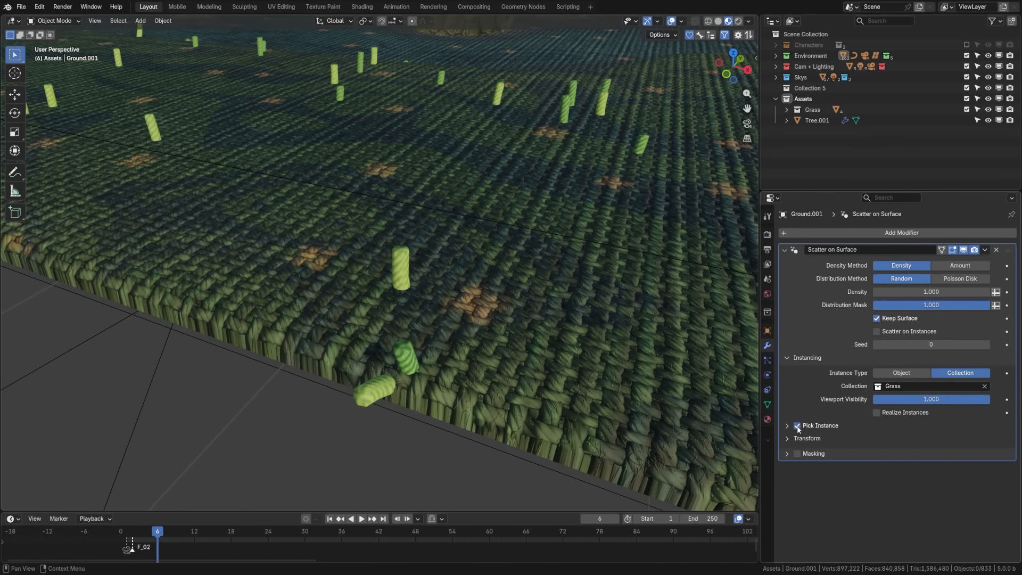
scroll(516, 340, down, 8)
middle_drag(515, 339, 440, 306)
scroll(442, 310, up, 2)
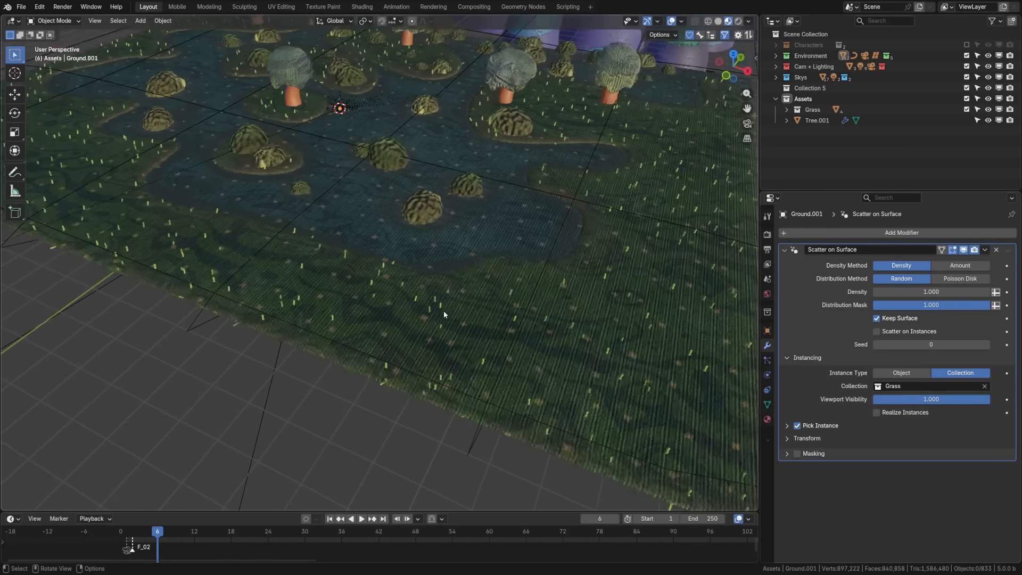
Step: Set the grass scatter's density to 150
click(926, 292)
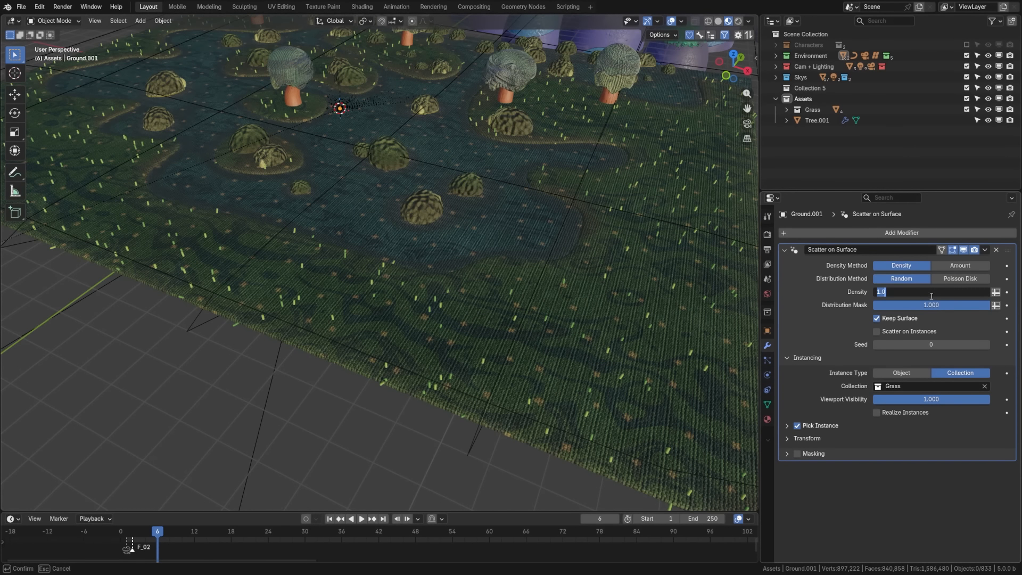
text(10)
key(Return)
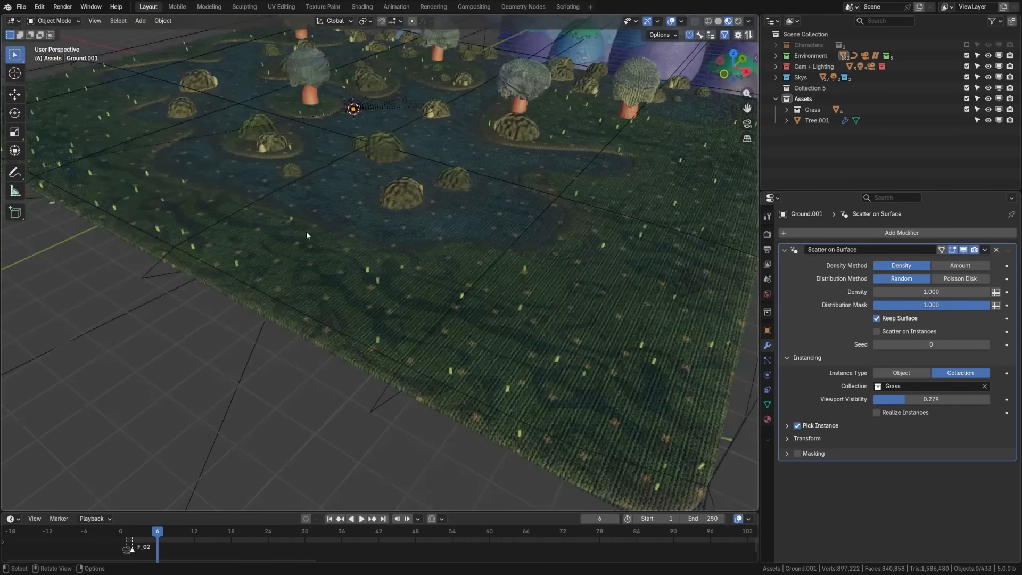
scroll(306, 235, down, 3)
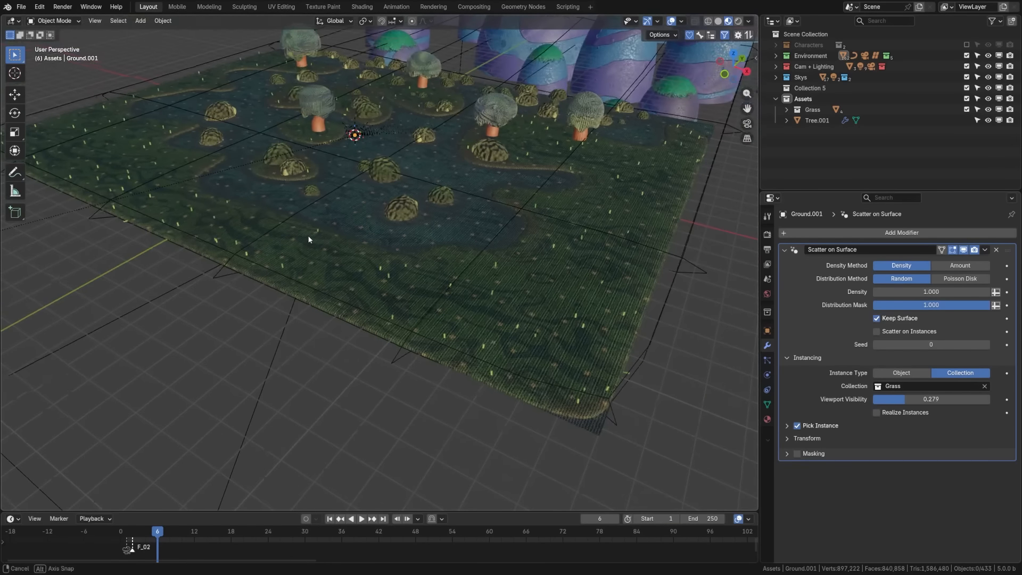
click(913, 291)
text(15)
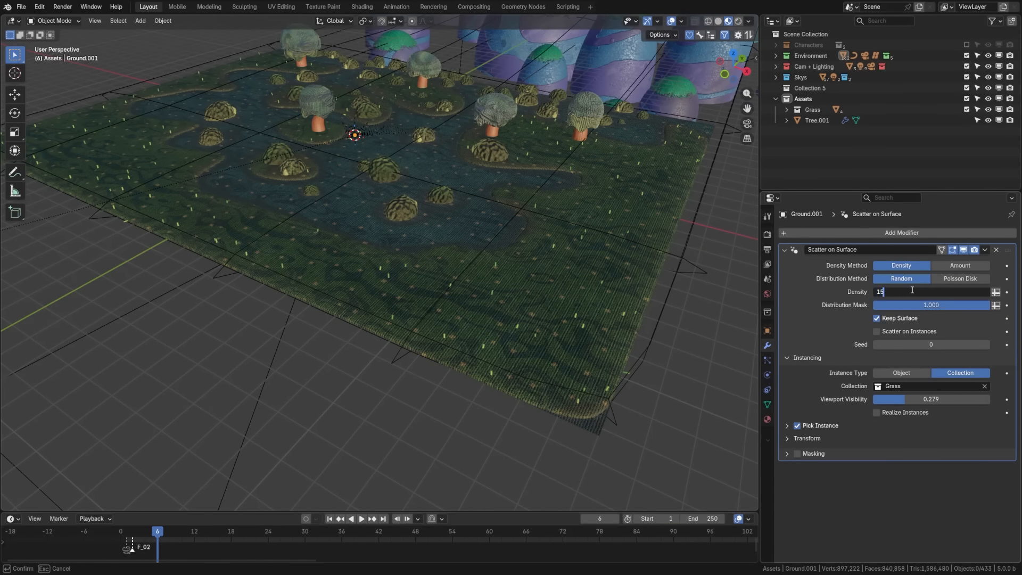
text(0)
key(Return)
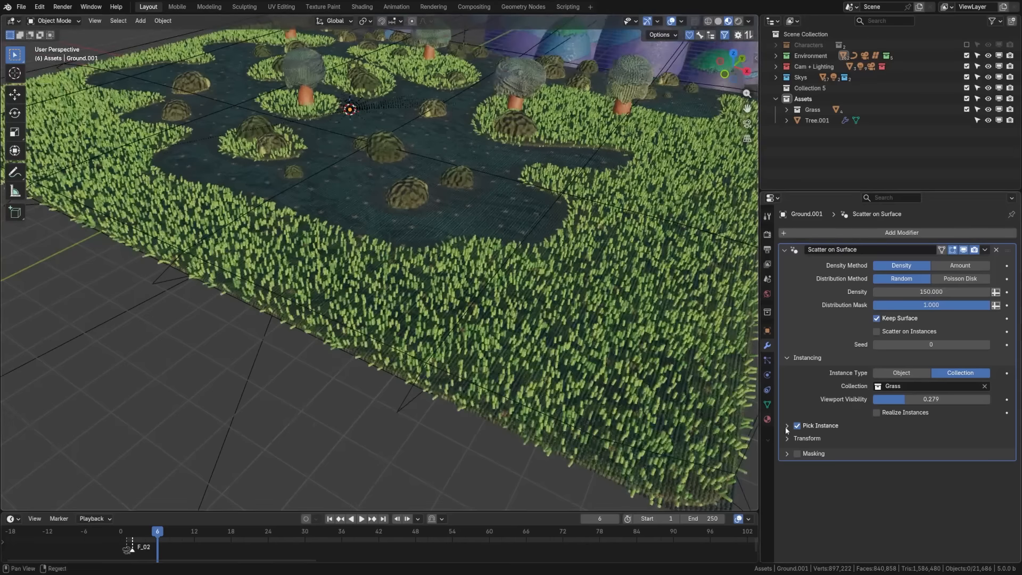
Step: Set the grass scatter's Viewport Visibility to 0.263 and check the coverage up close
mouse_move(927, 400)
mouse_down()
mouse_move(1005, 401)
mouse_move(926, 400)
mouse_up()
mouse_move(435, 345)
middle_down()
mouse_move(462, 340)
mouse_move(451, 347)
middle_up()
scroll(451, 347, up, 10)
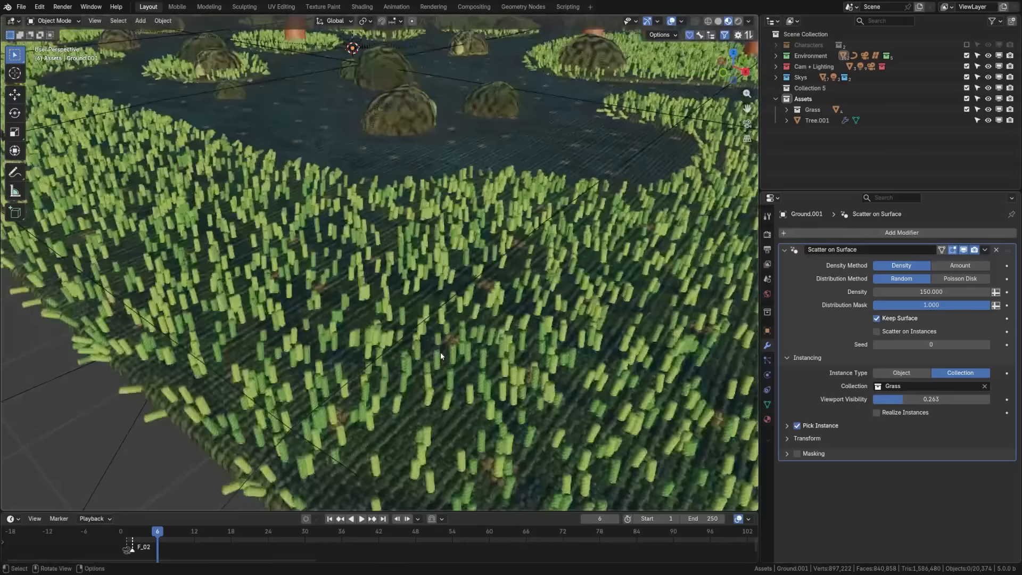
scroll(440, 353, down, 8)
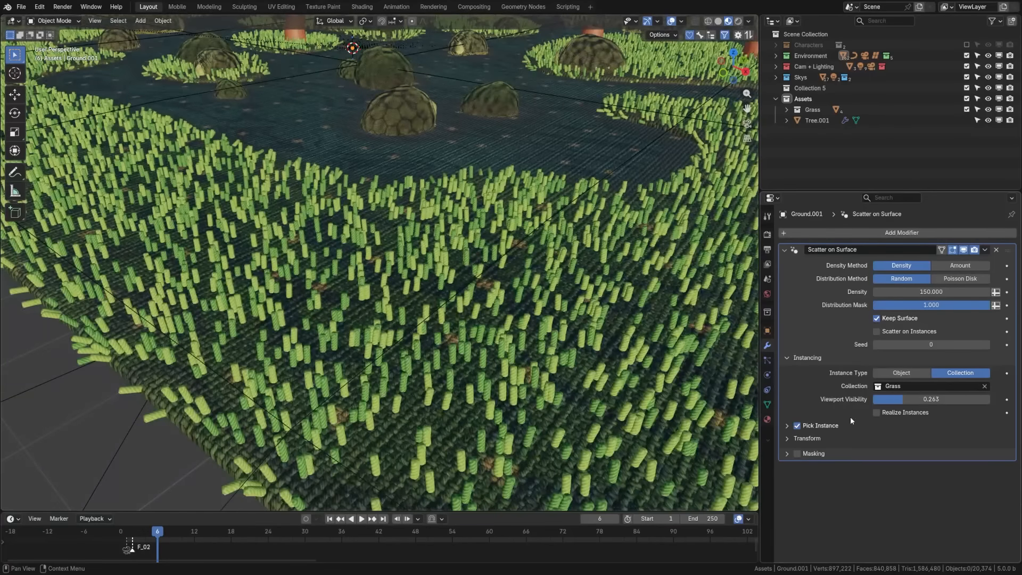
Step: Enable Randomize in the grass scatter's transform settings, with rotation 5° on X and Y and 180° on Z
click(814, 439)
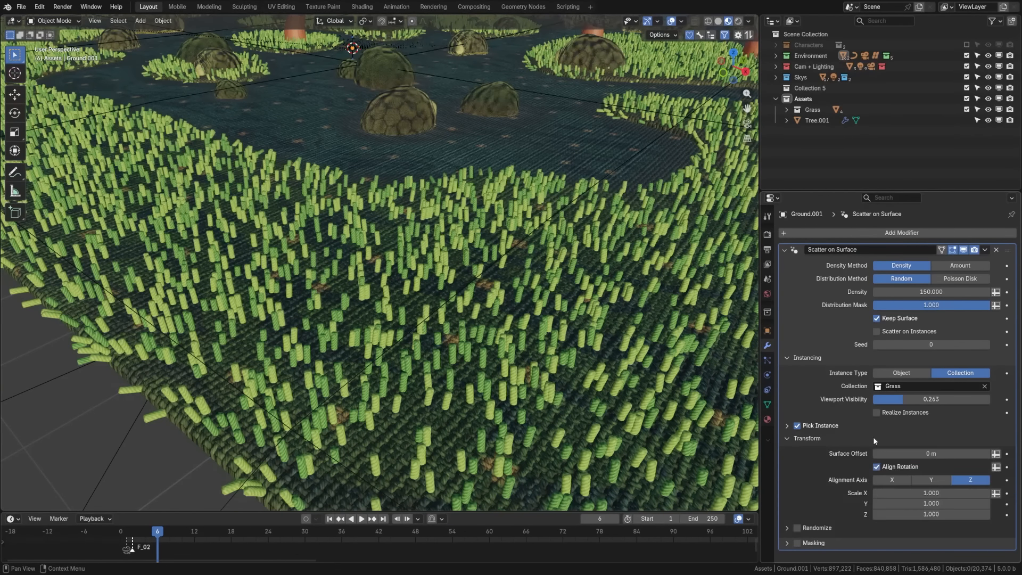
click(787, 528)
scroll(861, 475, down, 4)
click(929, 520)
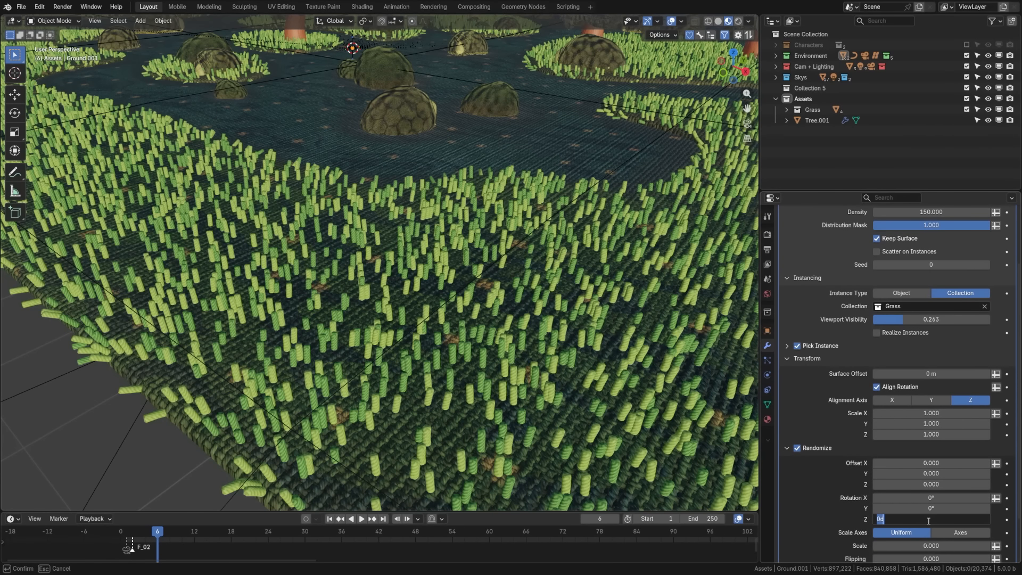
text(180)
key(Return)
drag(931, 498, 947, 500)
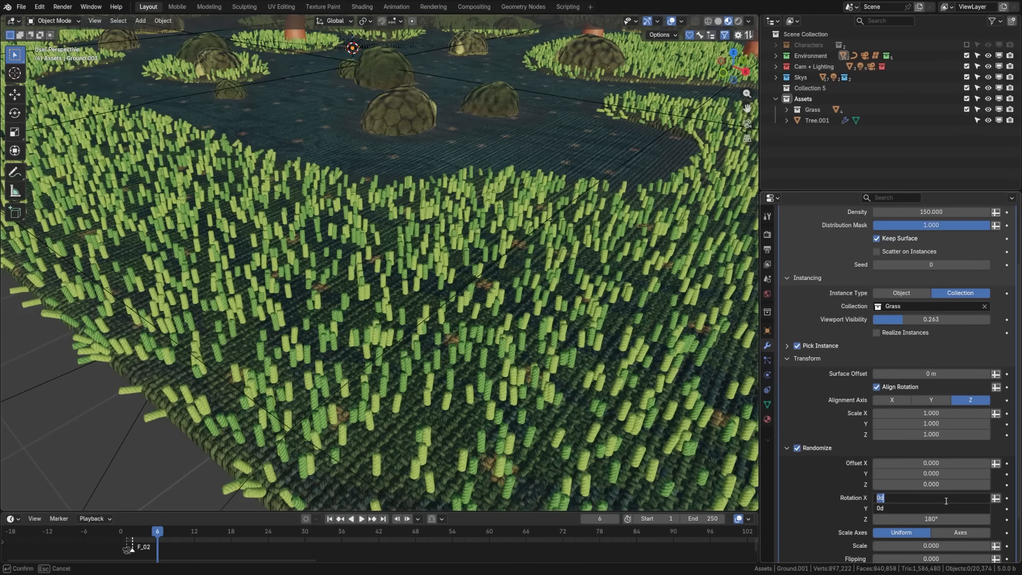
text(5)
key(Return)
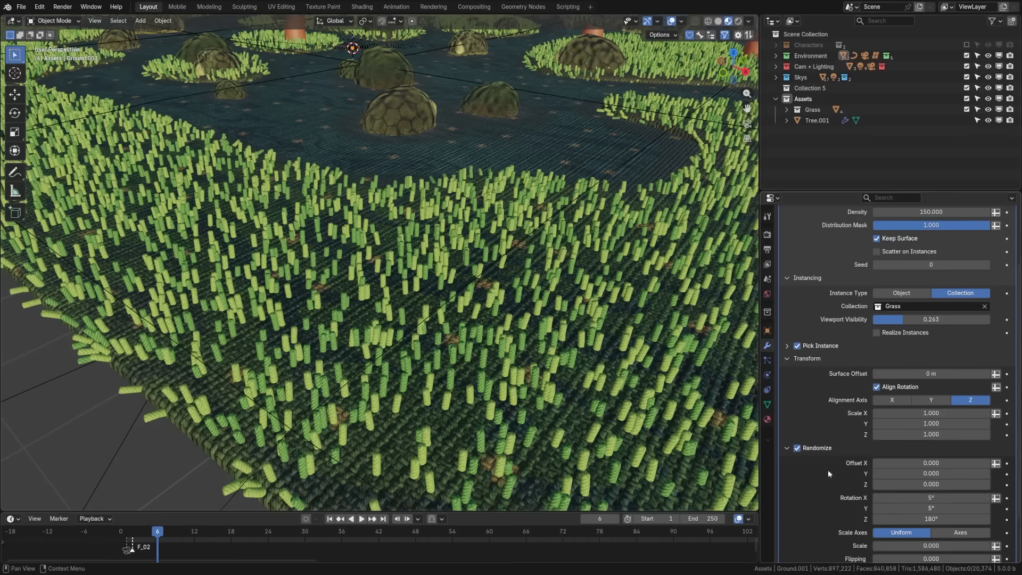
Step: Set the grass scatter's uniform random scale to 0.15 and review the result across the ground
scroll(873, 458, down, 3)
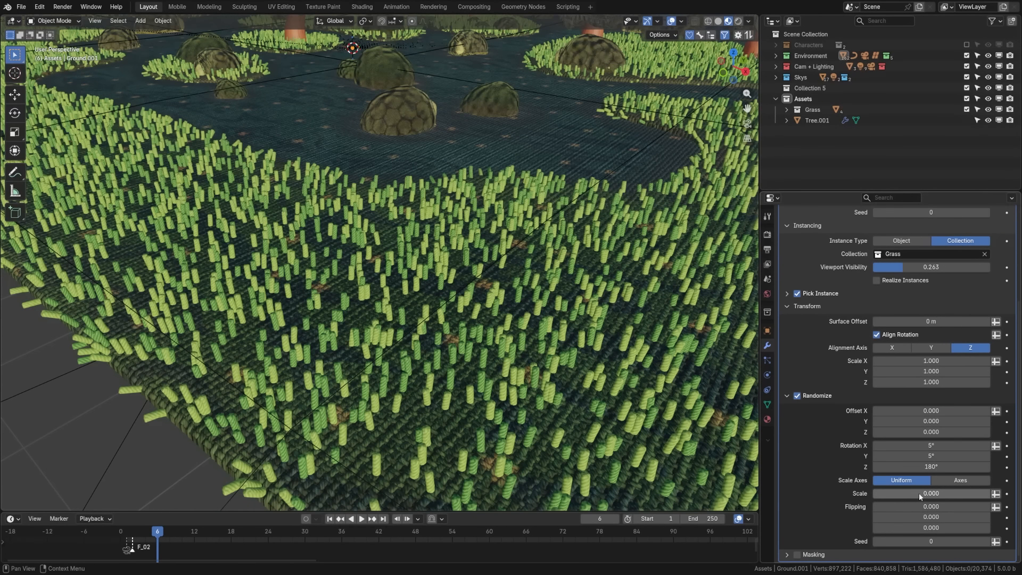
click(919, 493)
text(0.15)
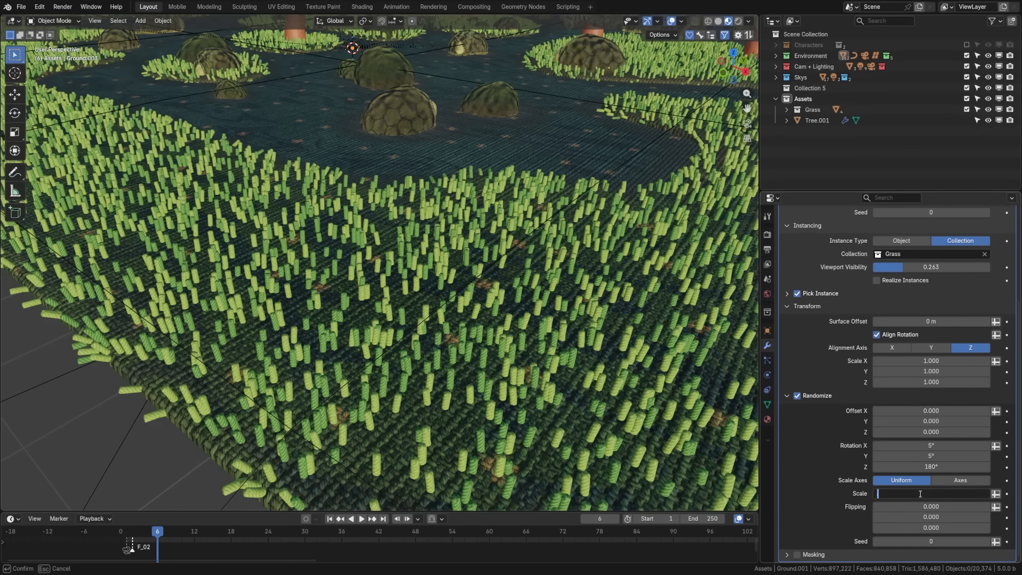
key(Return)
scroll(584, 371, down, 5)
middle_drag(368, 280, 403, 280)
scroll(403, 279, up, 2)
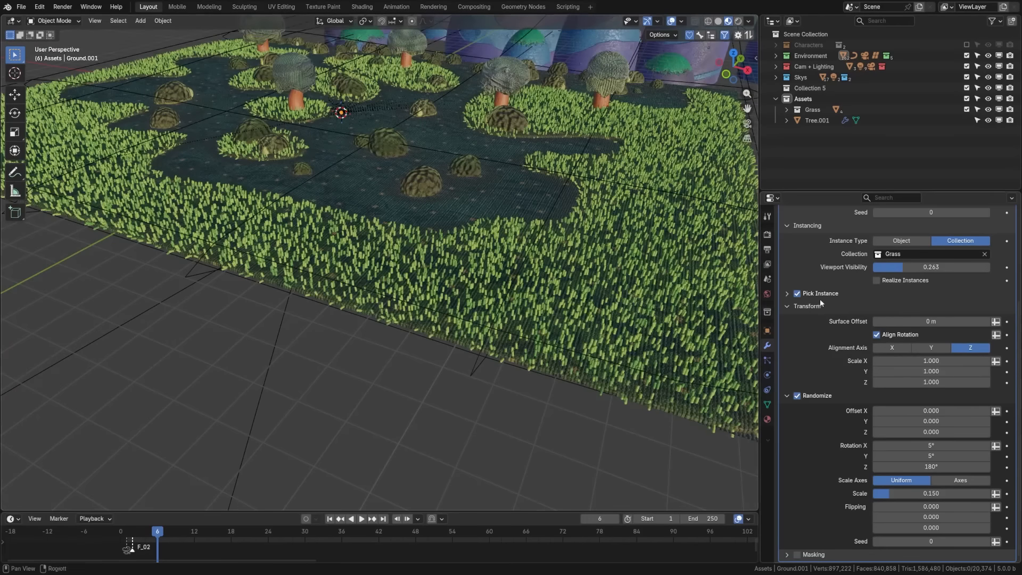
Step: Collapse the grass scatter's settings and add a second Scatter on Surface modifier to the ground
scroll(839, 301, up, 5)
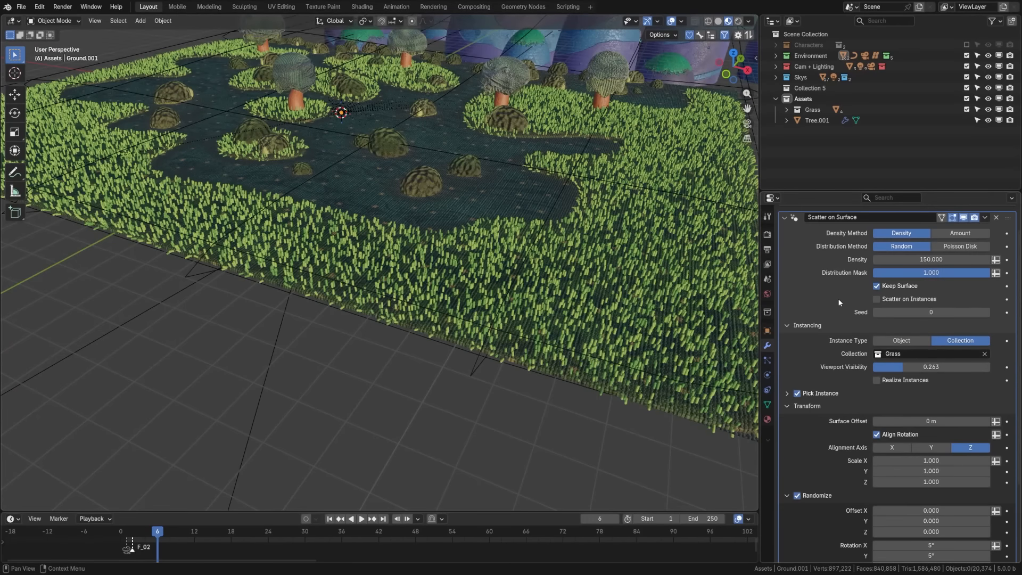
click(782, 219)
click(826, 232)
click(824, 232)
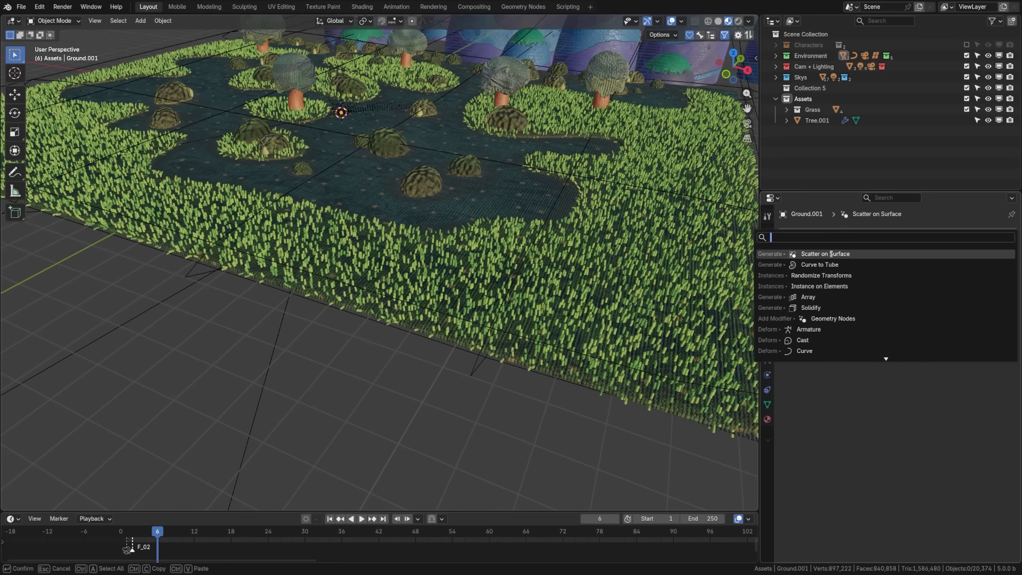
click(831, 254)
middle_drag(748, 356, 717, 353)
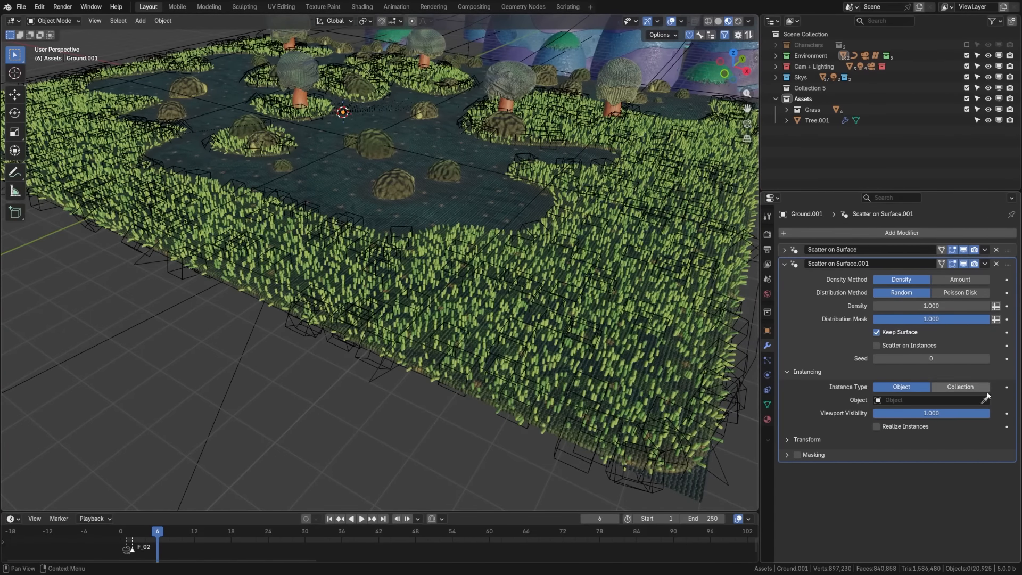
click(985, 400)
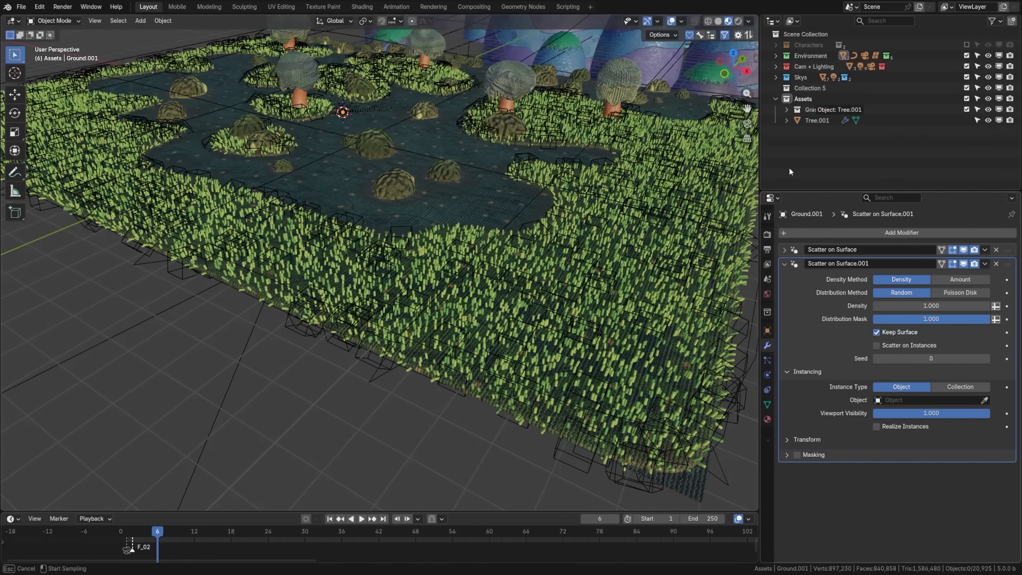
click(817, 121)
key(ctrl+z)
key(ctrl+z)
mouse_move(346, 303)
middle_down()
mouse_move(377, 305)
mouse_move(348, 308)
middle_up()
Step: Add a second Scatter on Surface modifier to the ground and use Tree.001 as its instance object
click(349, 308)
click(876, 234)
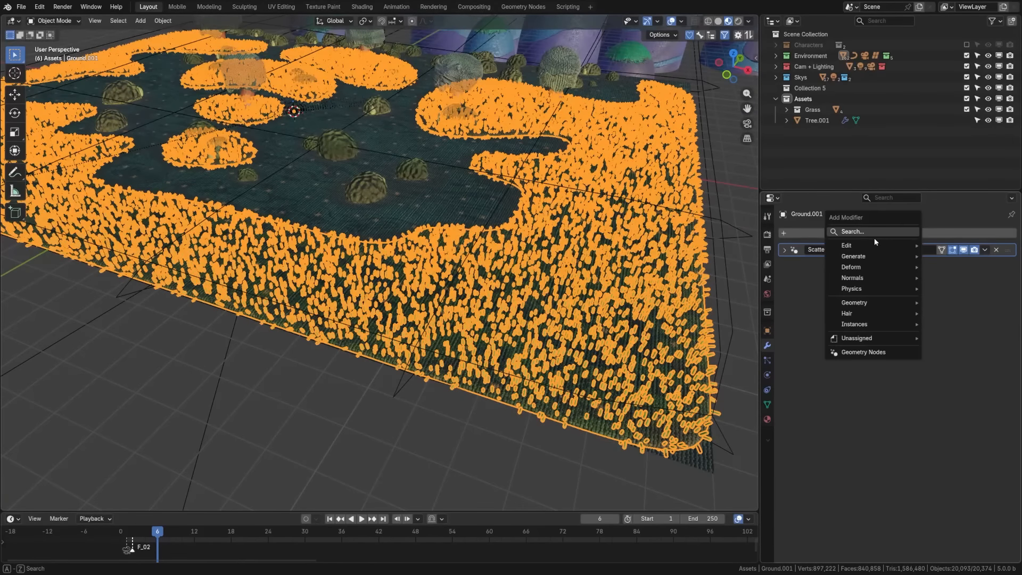
click(871, 233)
click(864, 252)
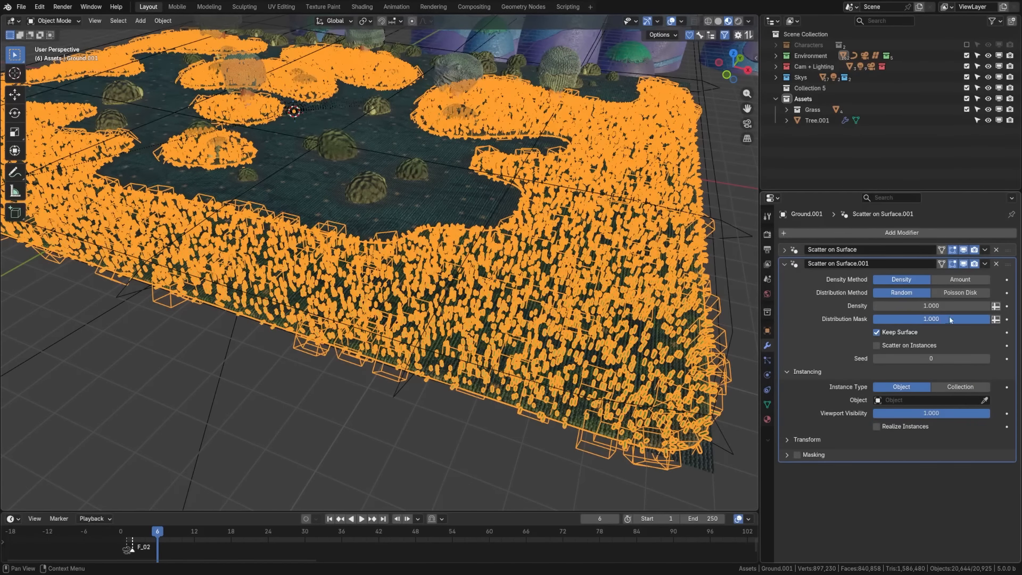
click(985, 400)
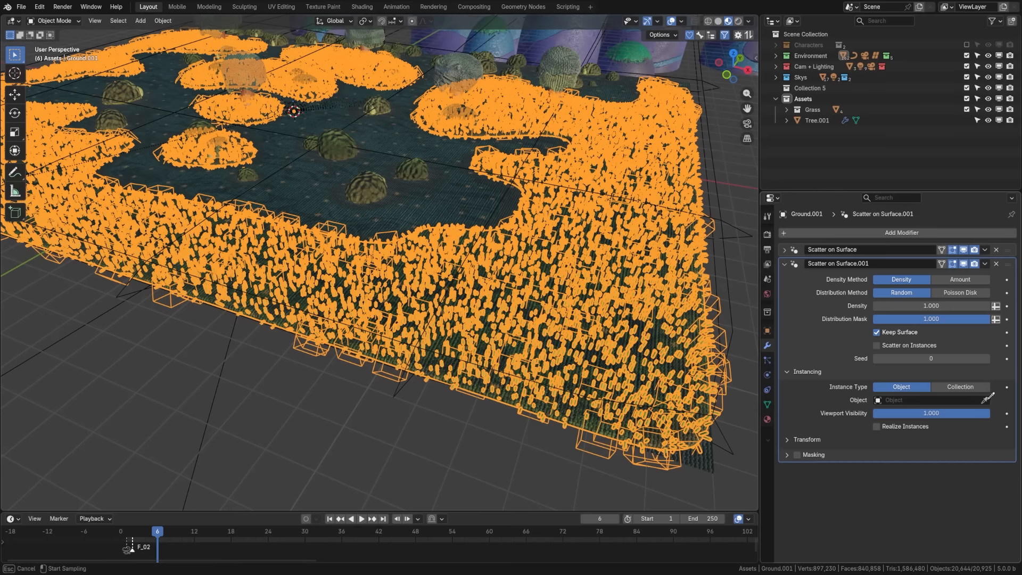
click(818, 120)
key(alt+a)
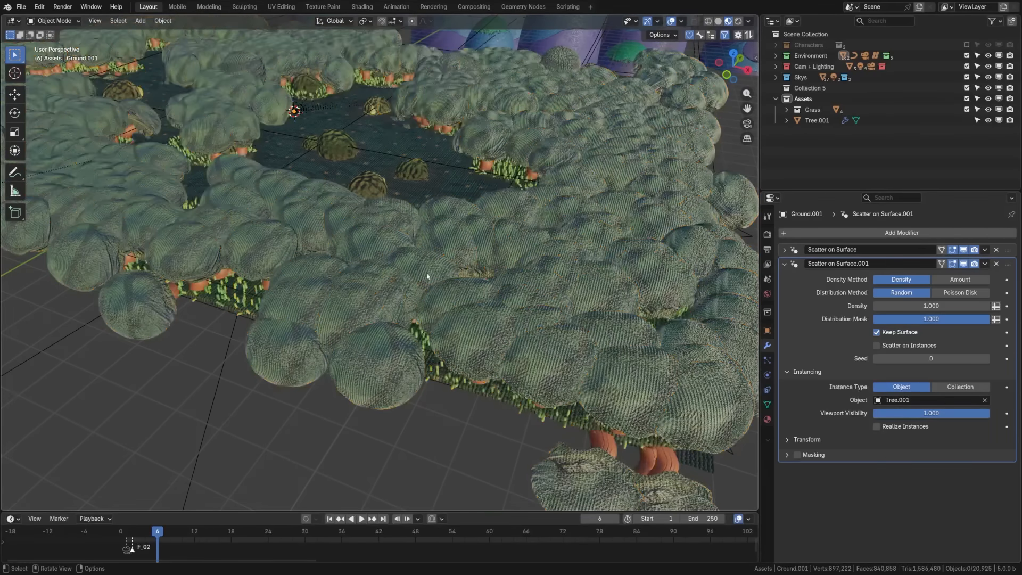
Step: Set the tree scatter's distribution method to Poisson Disk with a minimum distance of 5 m and review the spacing
mouse_move(426, 276)
middle_down()
mouse_move(406, 269)
mouse_move(426, 273)
middle_up()
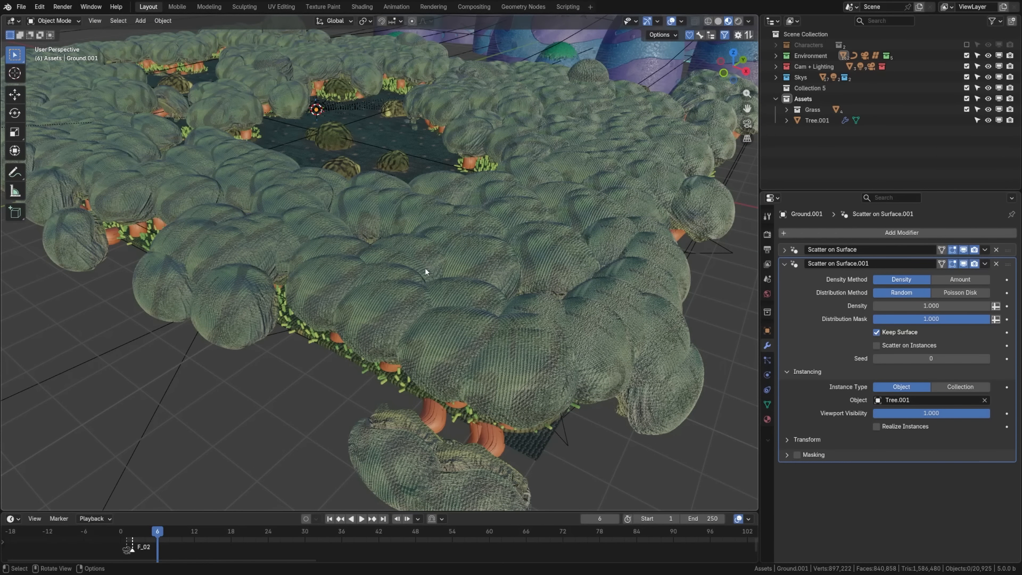
click(956, 295)
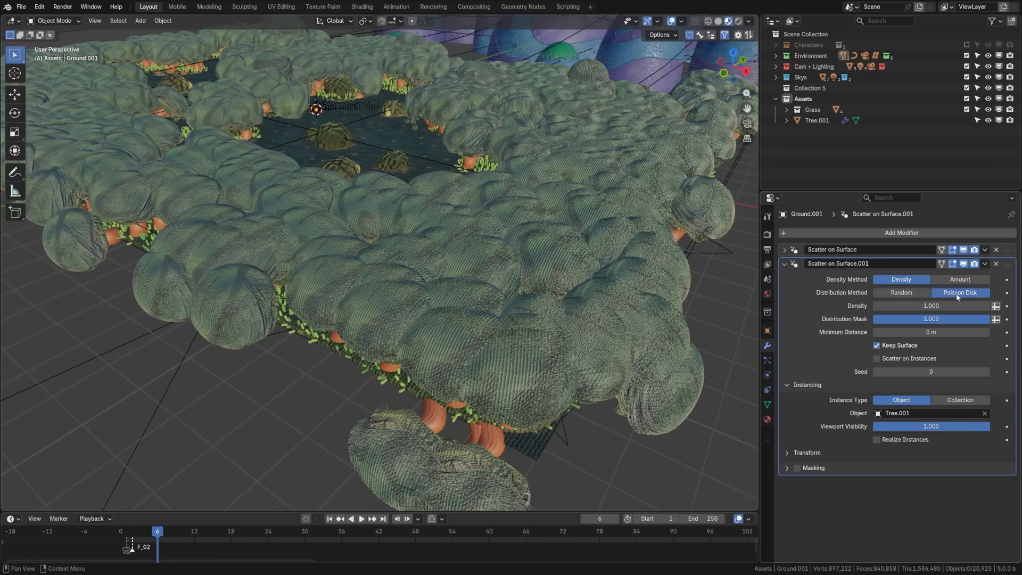
click(927, 332)
text(5)
key(Return)
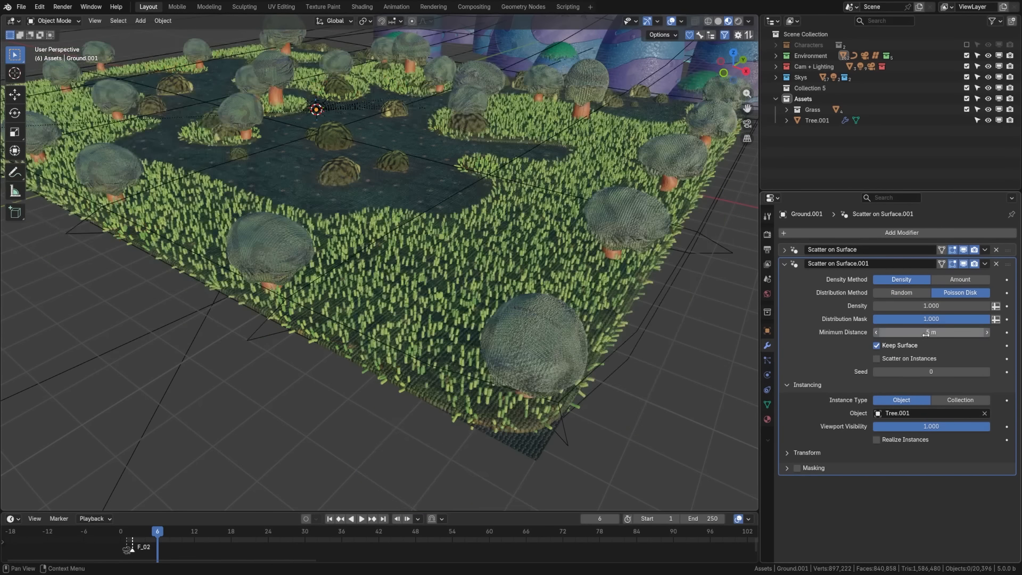
middle_drag(324, 235, 410, 244)
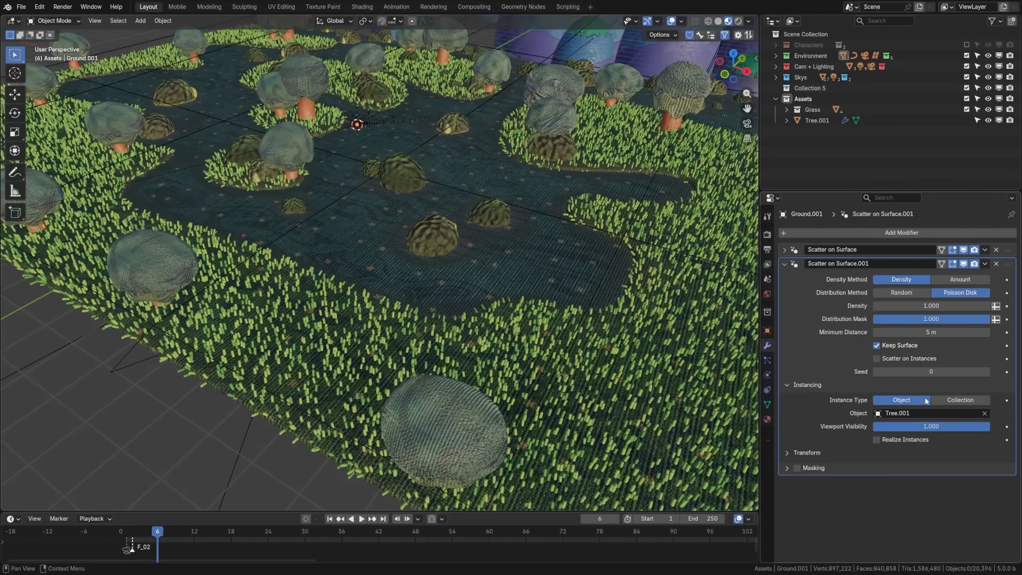
Step: Enable Randomize in the tree scatter's transform settings and set its Z rotation to 360°
click(808, 453)
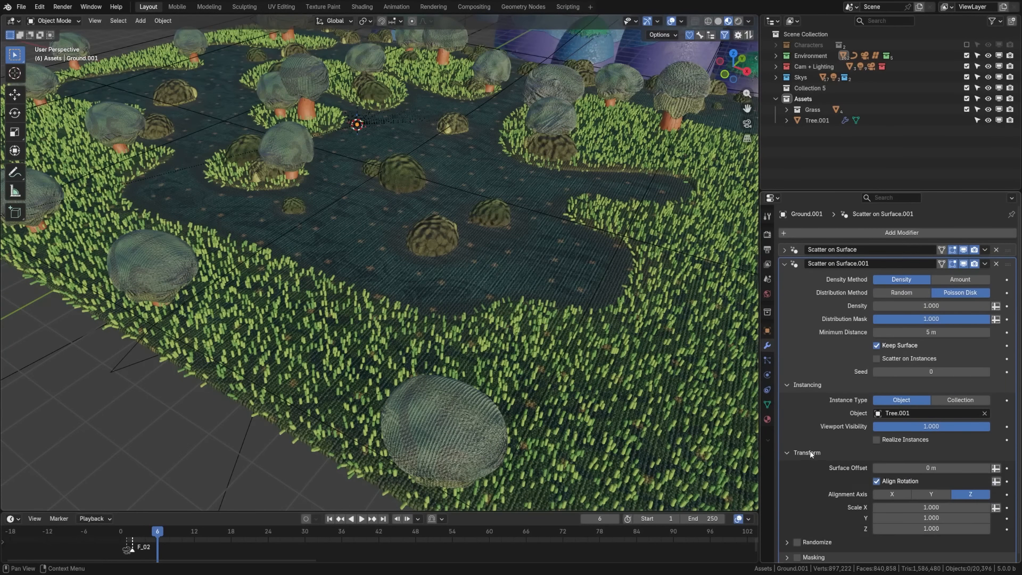
click(797, 540)
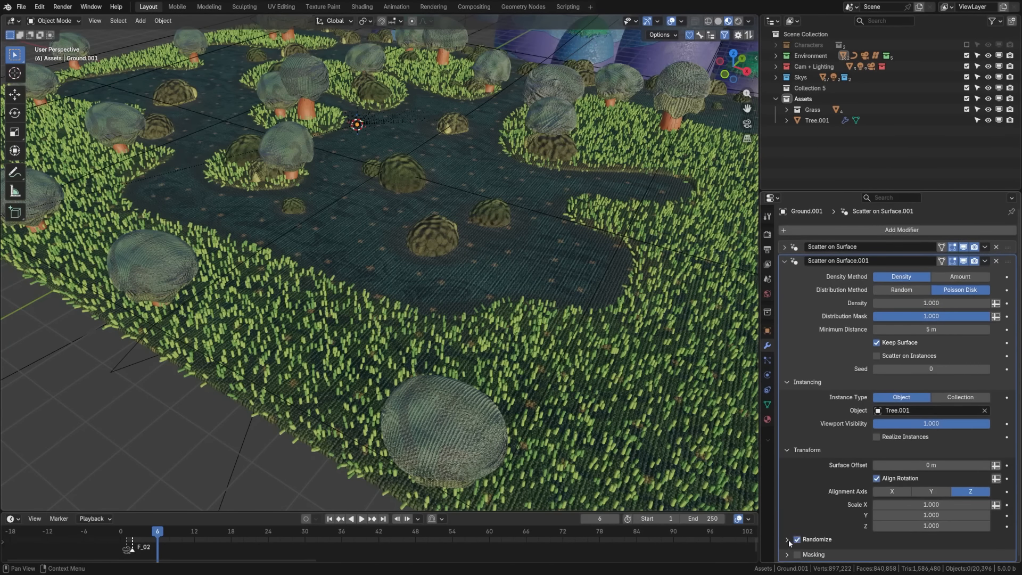
click(789, 541)
scroll(858, 483, down, 6)
click(918, 467)
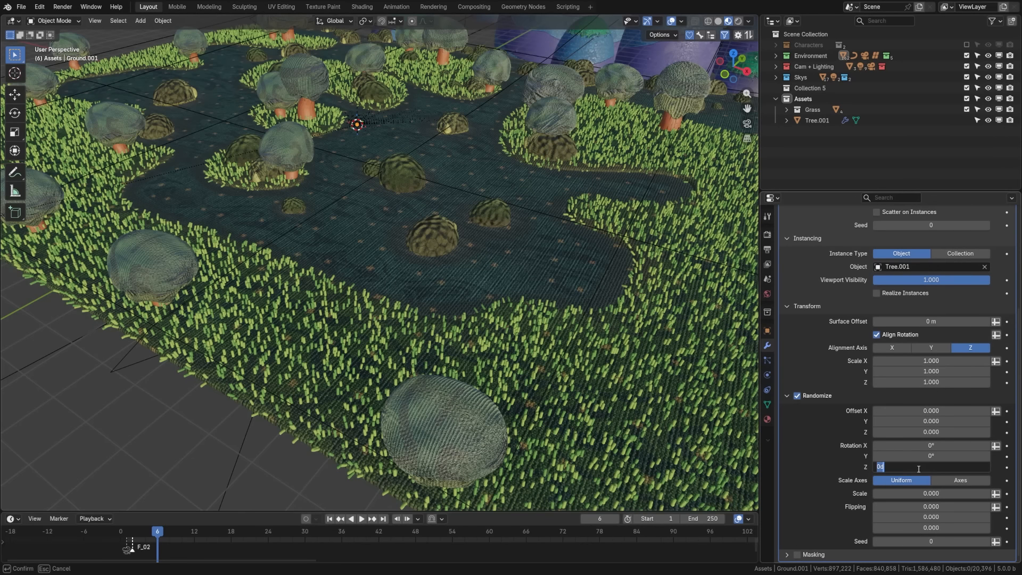
text(360)
key(Return)
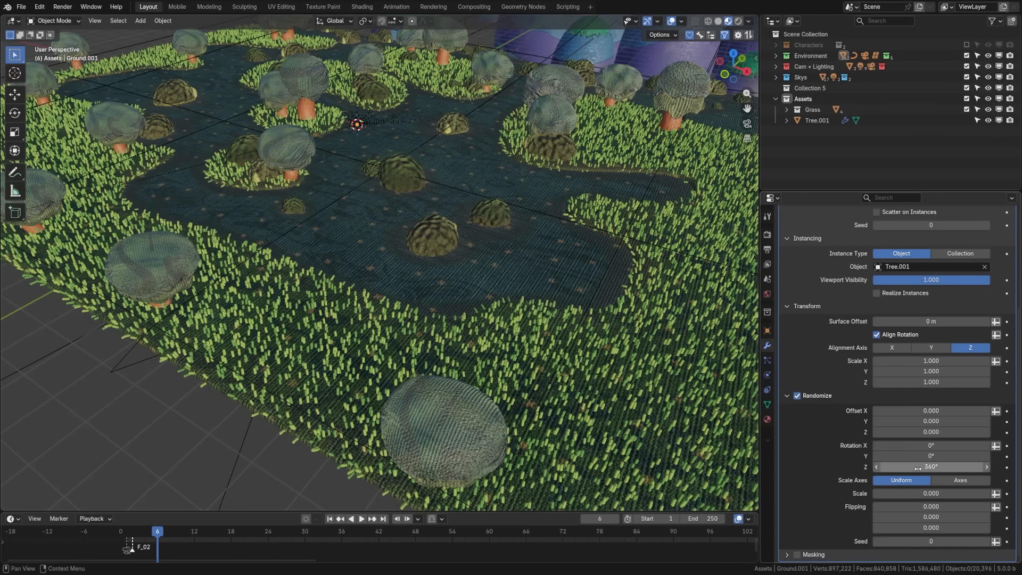
Step: Set the tree scatter's uniform random scale to 0.25 and review the trees across the whole ground
click(935, 494)
key(BackSpace)
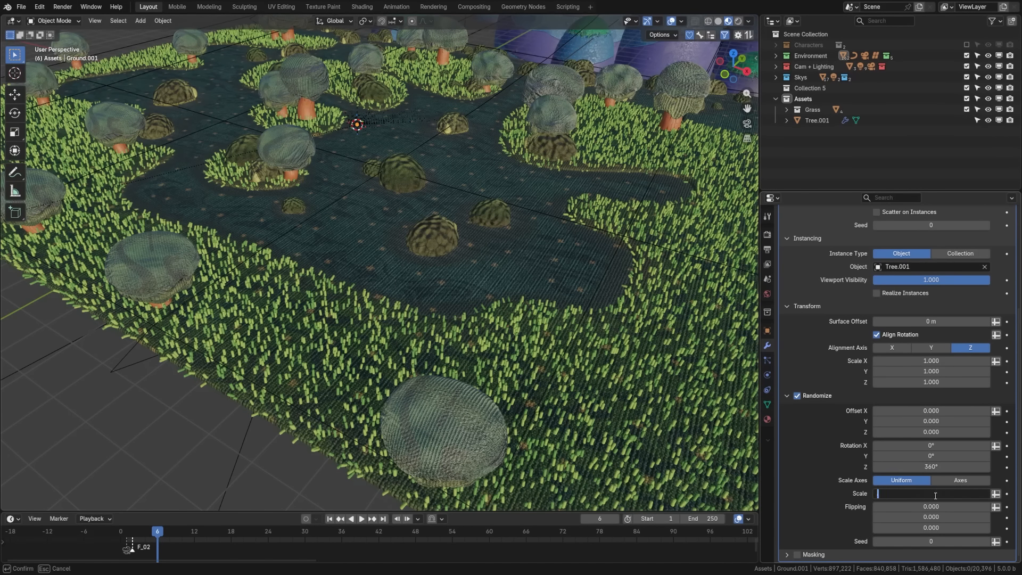
text(.25)
key(Return)
scroll(396, 318, down, 4)
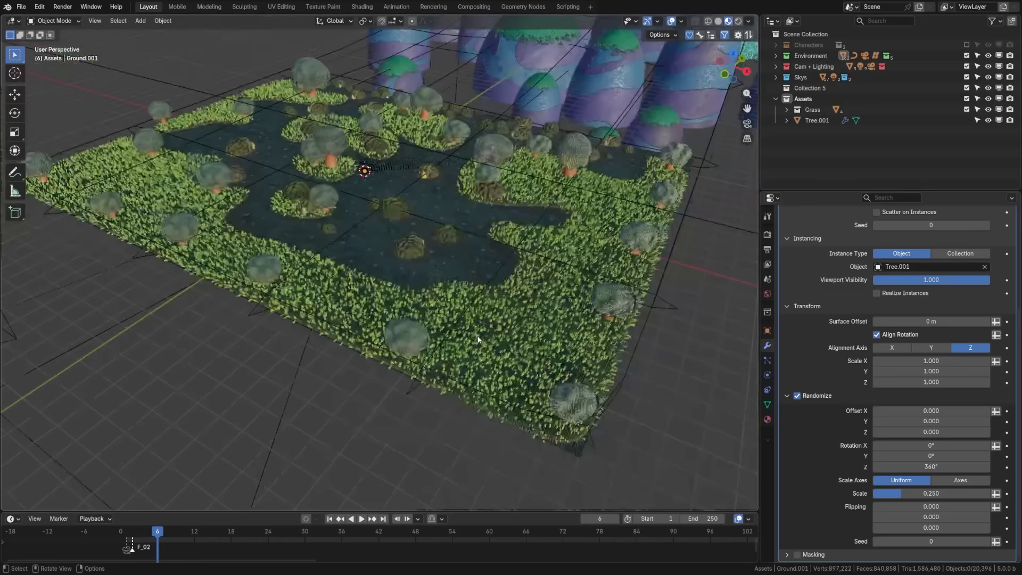
middle_drag(397, 318, 425, 305)
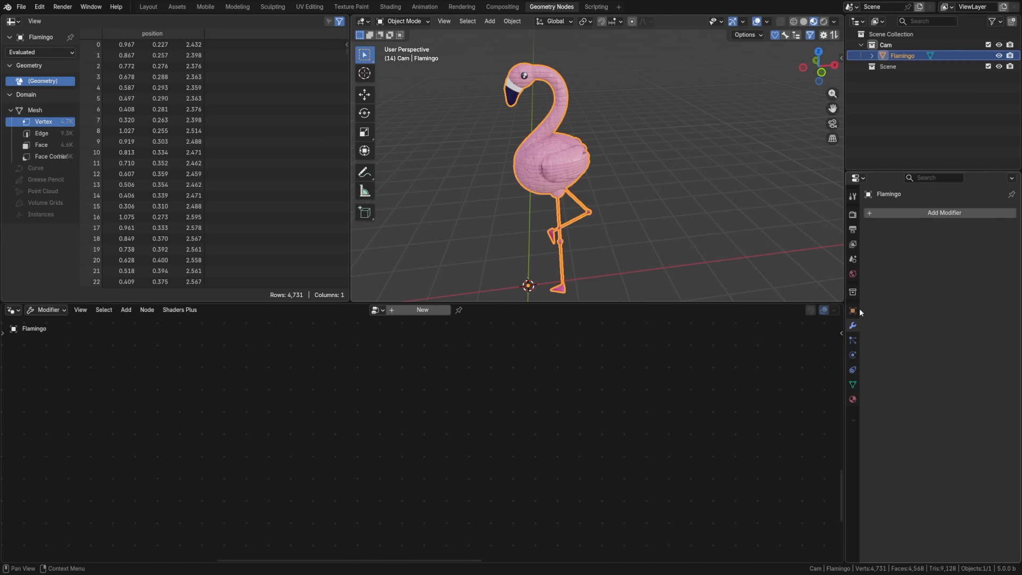
Step: Add the new Array modifier to the flamingo
click(908, 213)
mouse_move(907, 215)
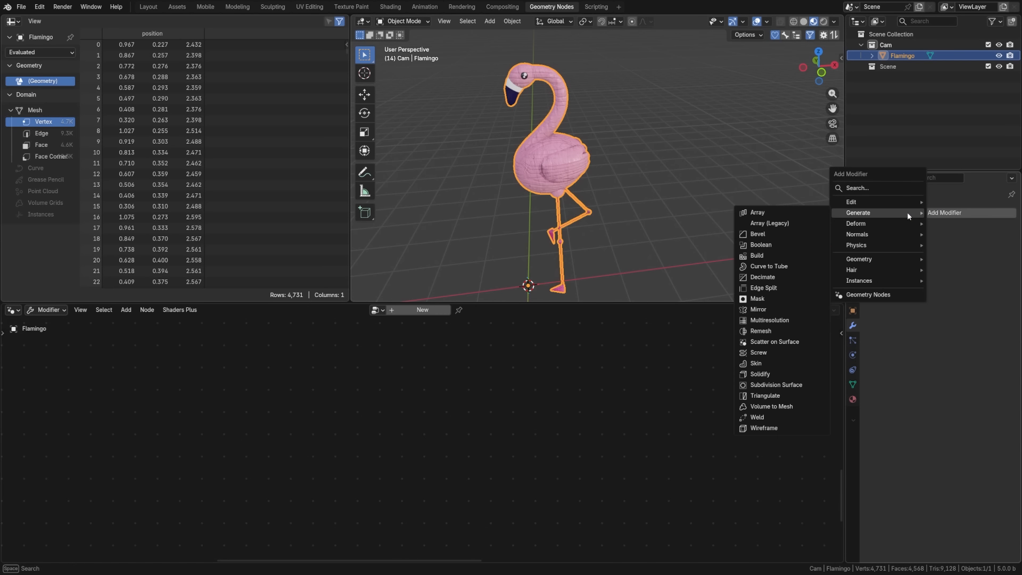
click(768, 213)
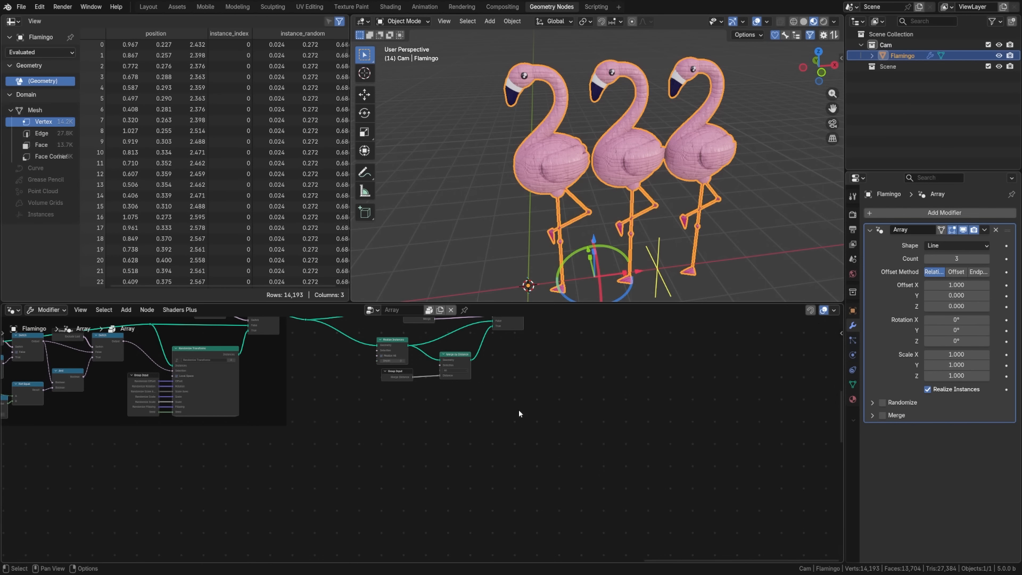
Step: Examine the Array modifier's geometry node tree, from the randomisation frame to the individual shape branches
middle_drag(405, 375, 495, 445)
scroll(516, 461, down, 6)
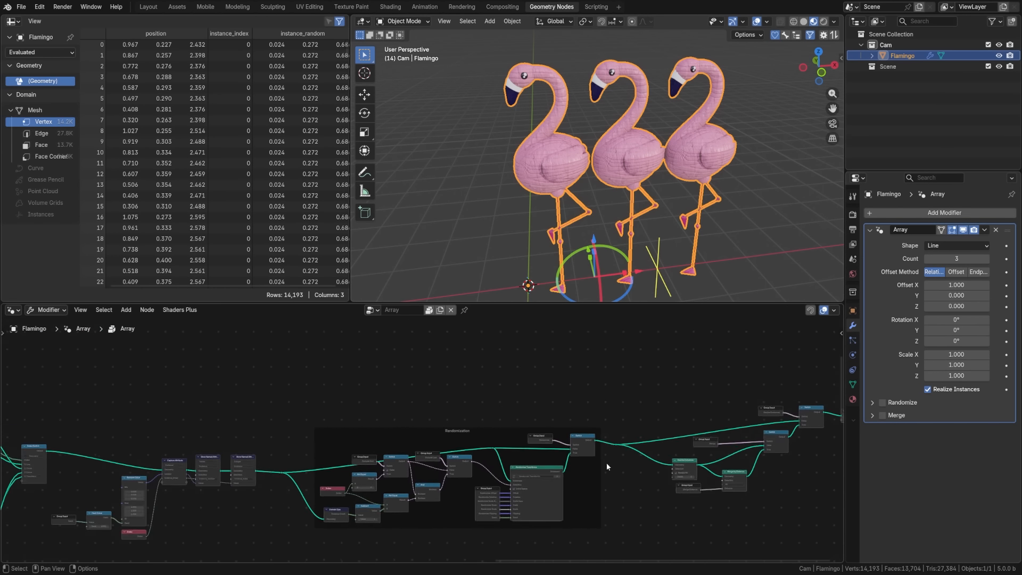
scroll(417, 442, down, 4)
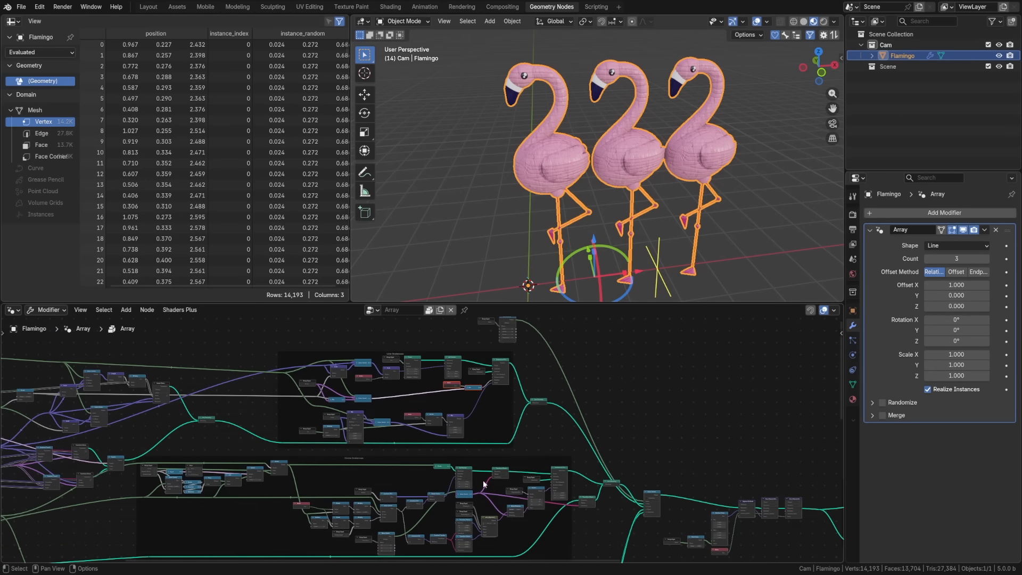
mouse_move(417, 462)
middle_down()
mouse_move(363, 451)
mouse_move(355, 419)
middle_up()
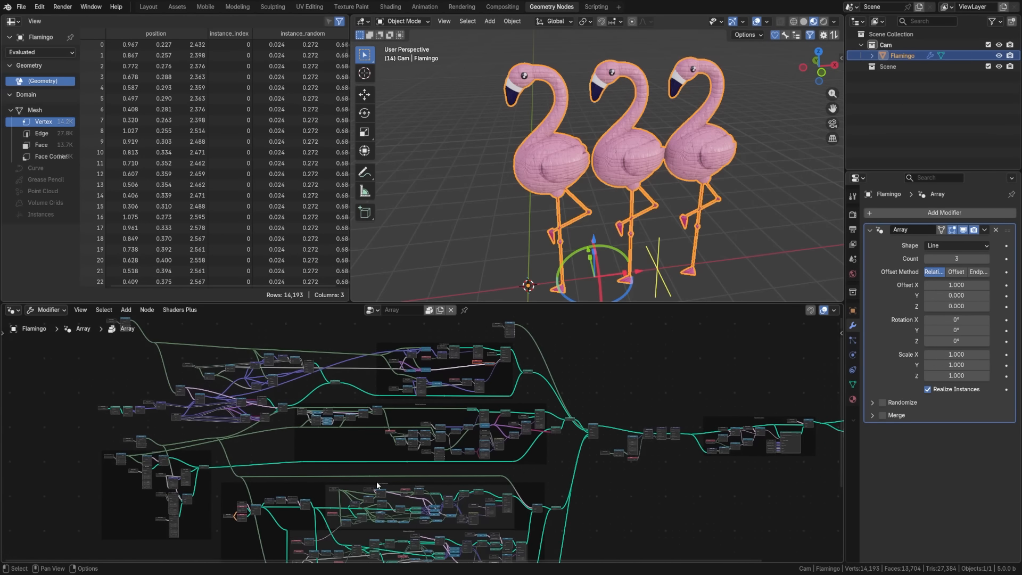
middle_drag(376, 484, 372, 409)
middle_drag(411, 518, 385, 458)
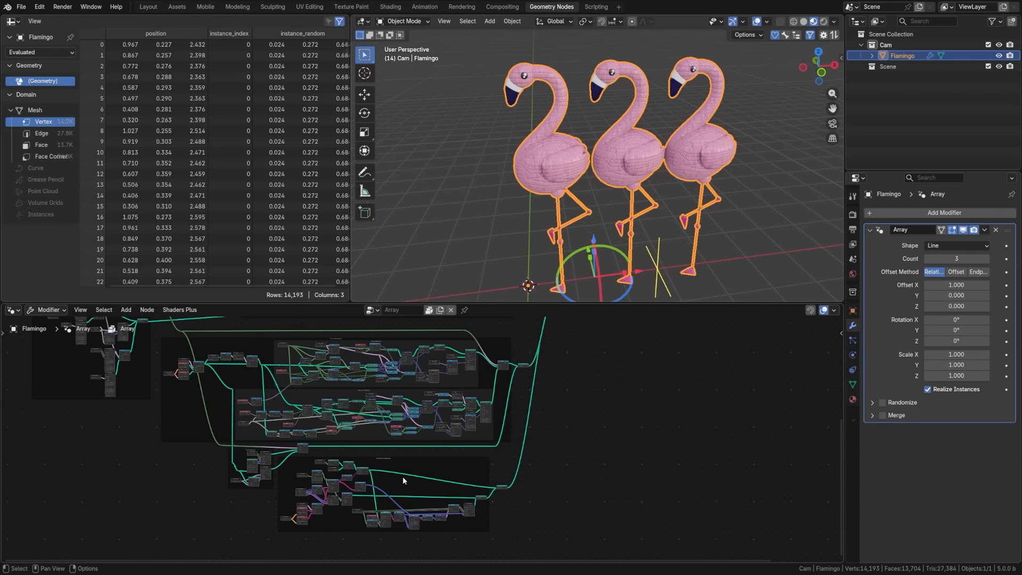
scroll(402, 477, up, 4)
scroll(403, 477, up, 5)
middle_drag(497, 361, 484, 511)
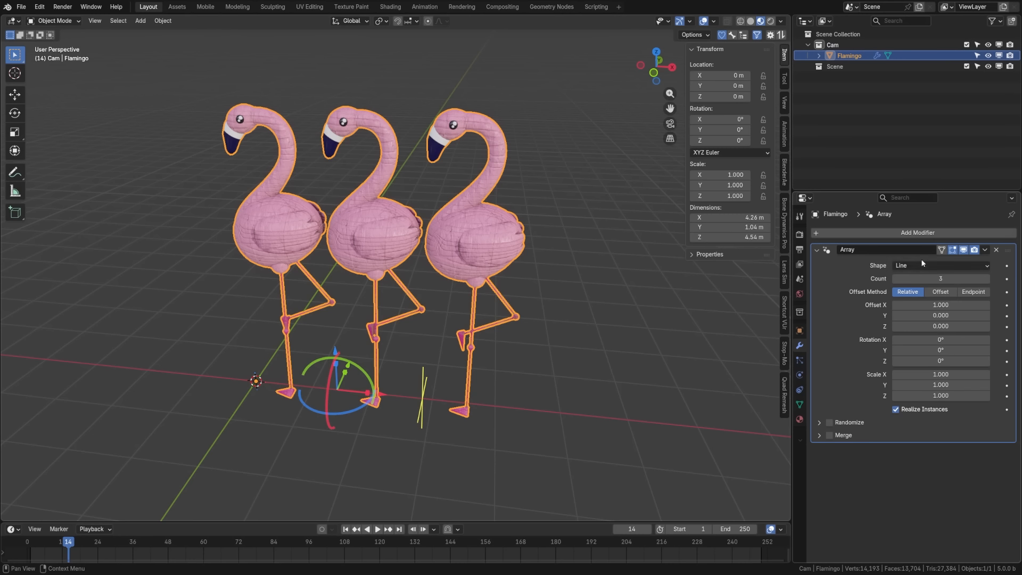
Step: Keep the flamingo array's shape as Line and switch its offset method to Offset with a 1 m X translation
click(919, 264)
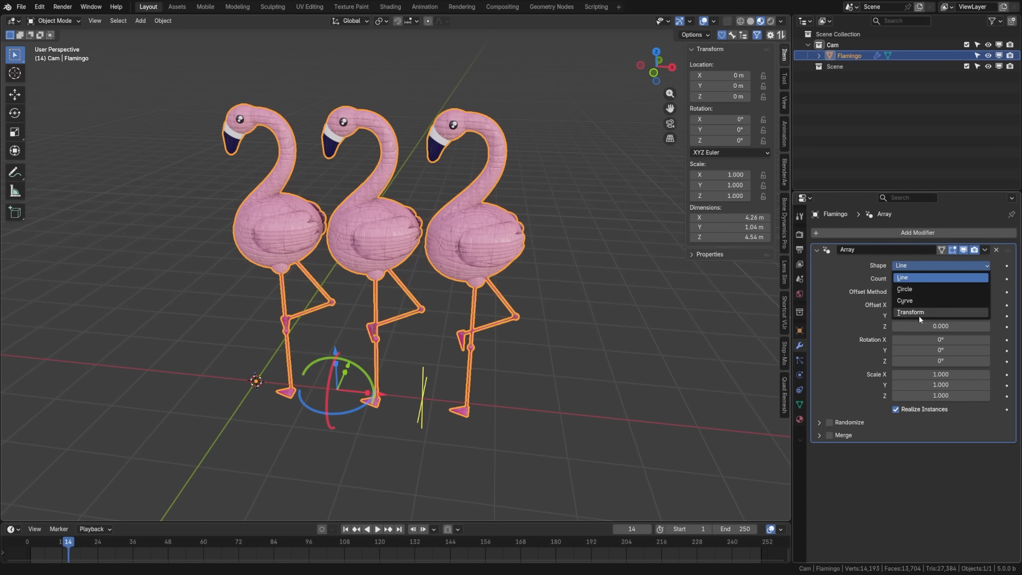
click(911, 277)
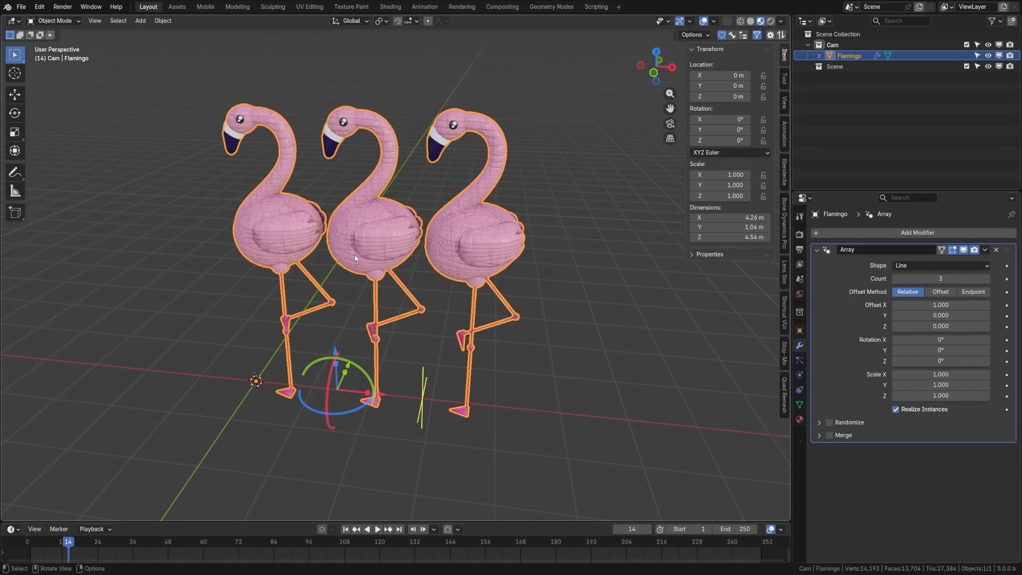
click(938, 292)
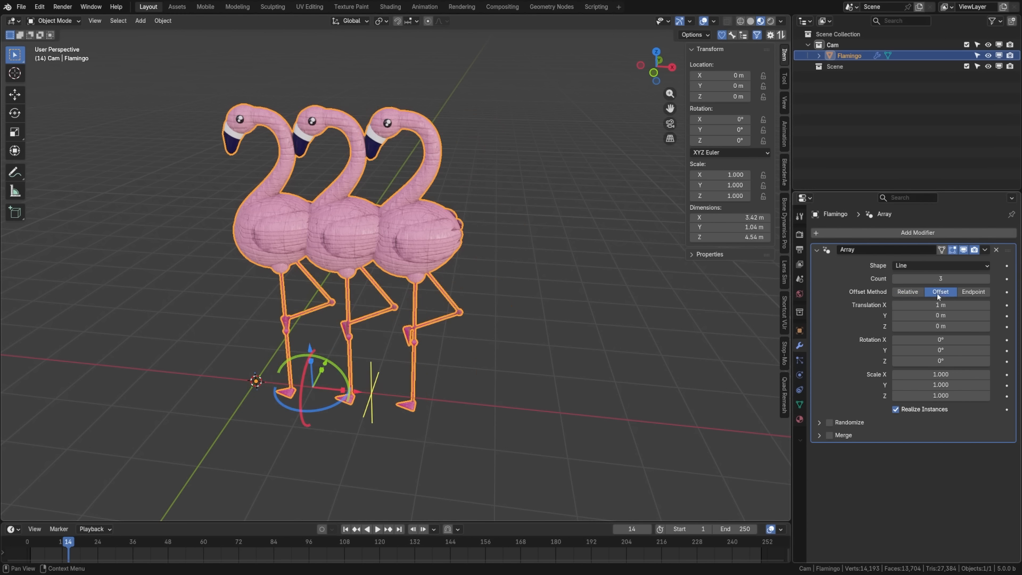
double_click(932, 306)
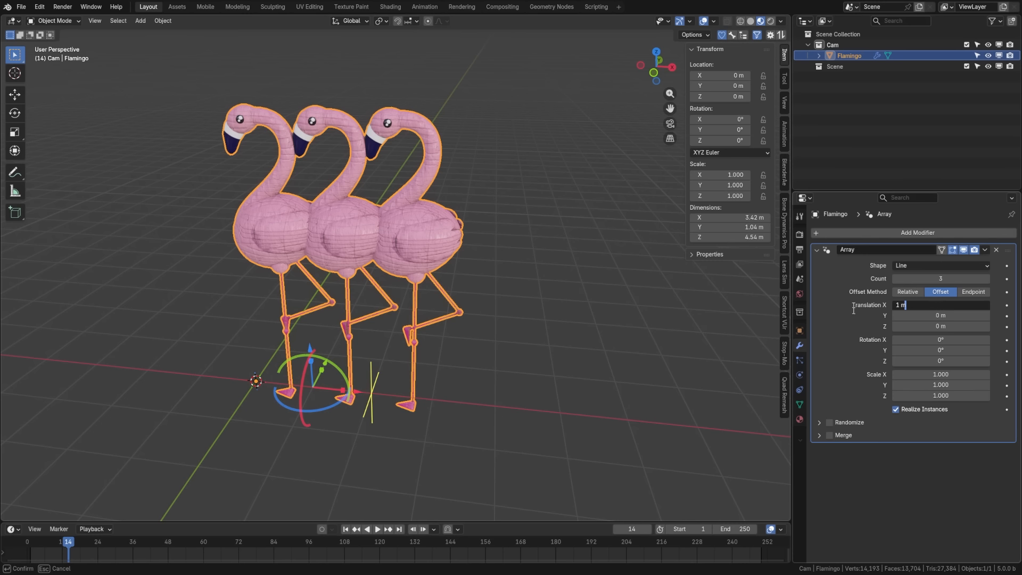
key(Return)
Step: Switch the flamingo array's offset method to Endpoint and set its X translation to about 3.09 m
click(973, 292)
drag(941, 305, 1007, 305)
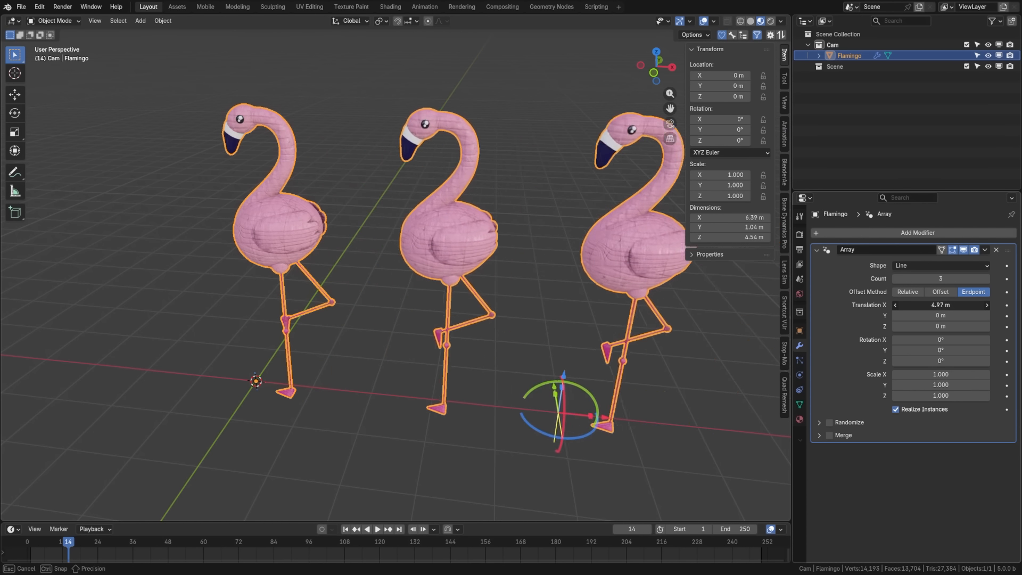
drag(1007, 305, 974, 305)
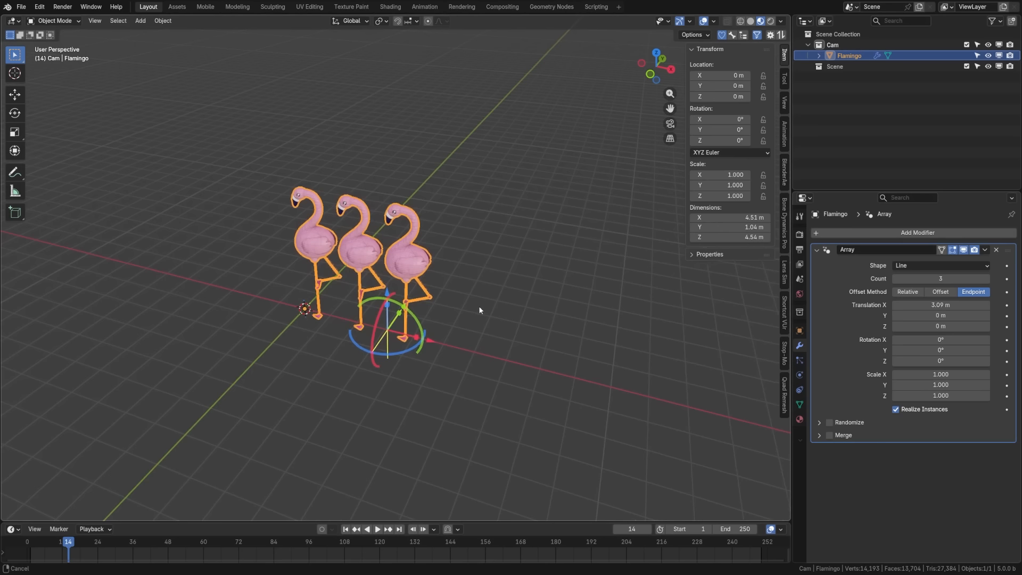
middle_drag(479, 305, 468, 313)
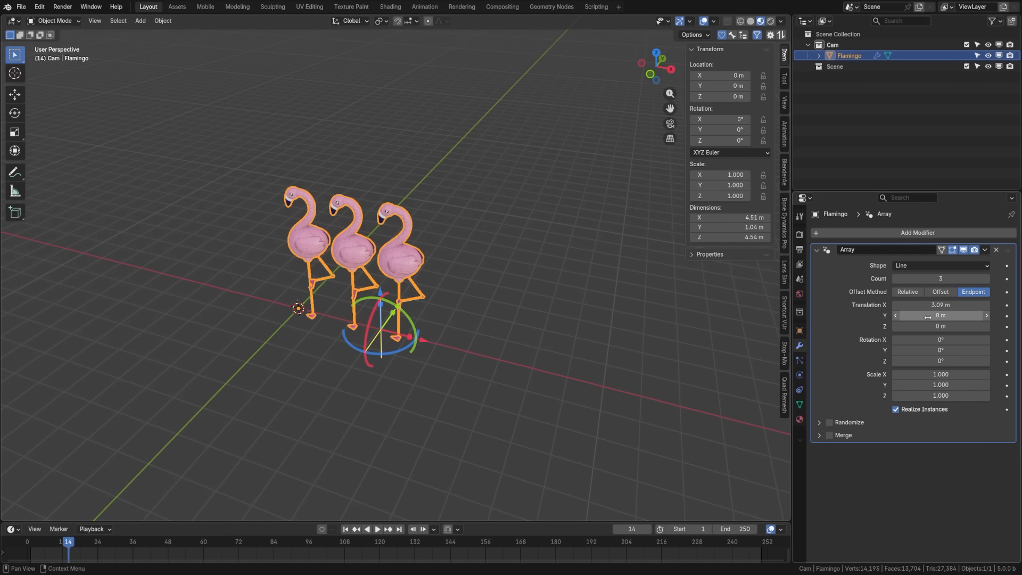
drag(928, 317, 952, 395)
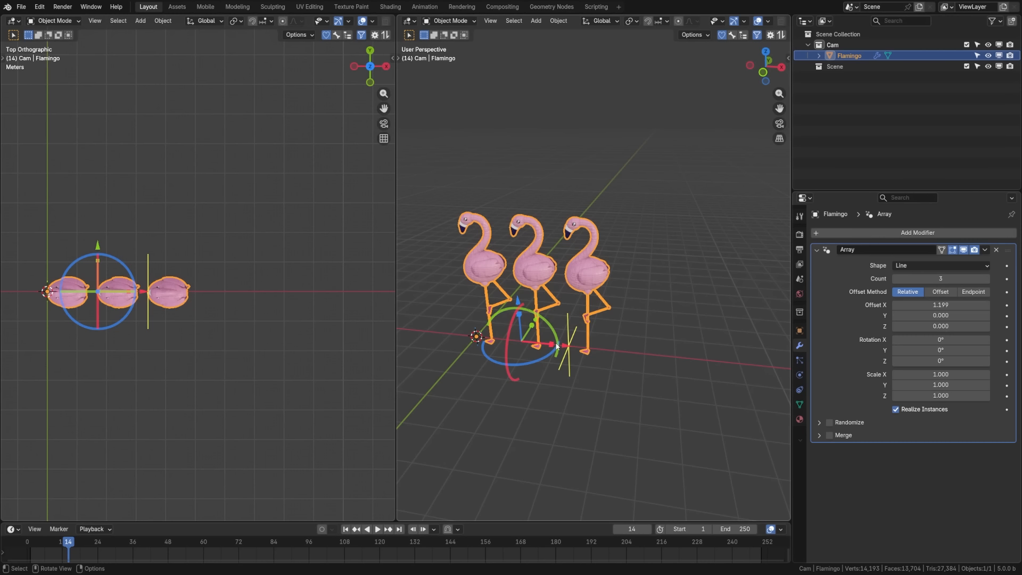
Step: Set the flamingo array's count to 6 and its Z rotation to 20° with the viewport gizmo
drag(612, 357, 566, 355)
click(592, 272)
middle_drag(592, 273, 587, 353)
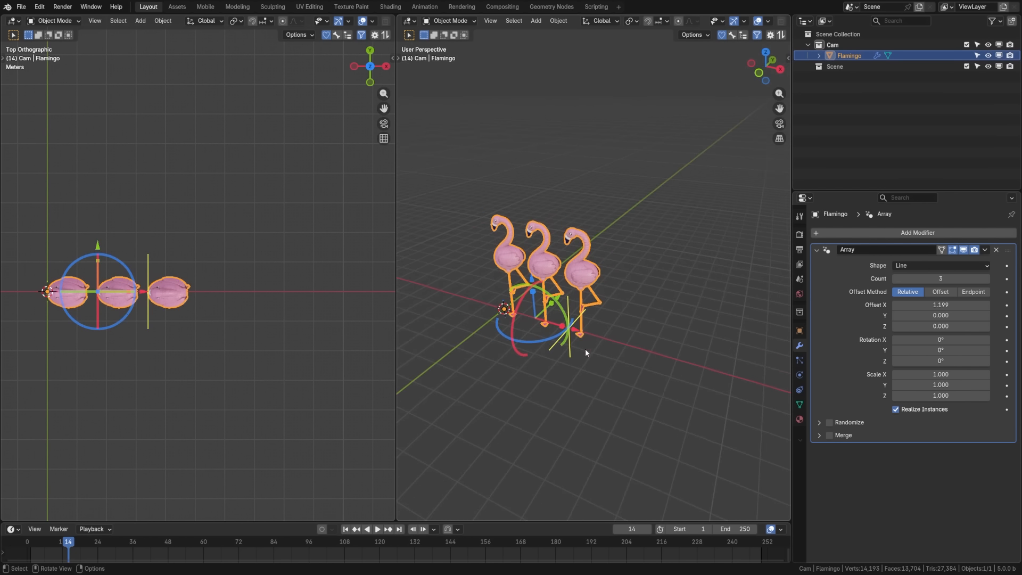
drag(579, 323, 708, 359)
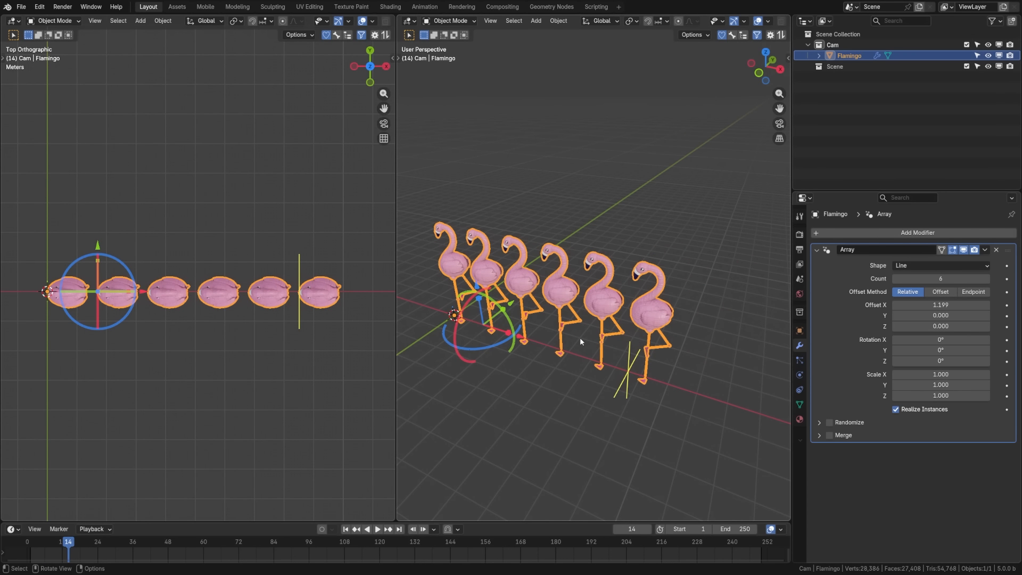
middle_drag(579, 337, 572, 368)
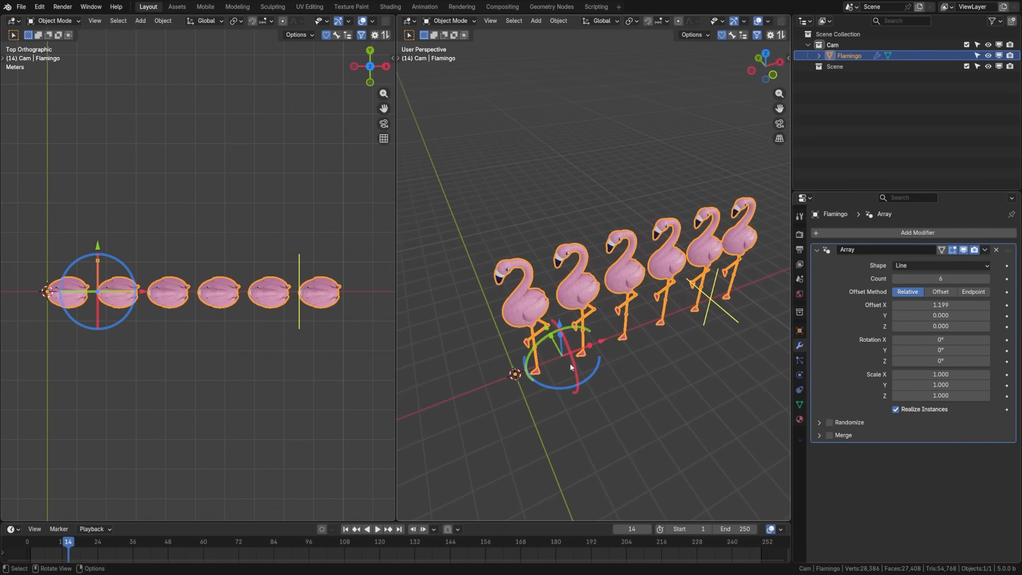
drag(557, 388, 569, 387)
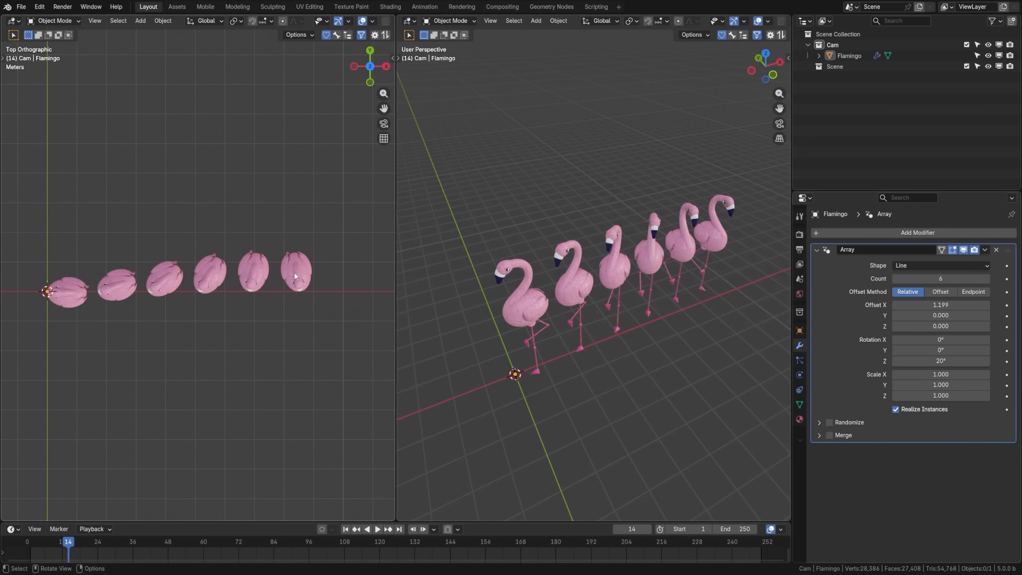
Step: Select the flamingo and lower its array's relative Z offset to about -0.029 with the viewport gizmo
click(533, 313)
middle_drag(599, 374, 567, 357)
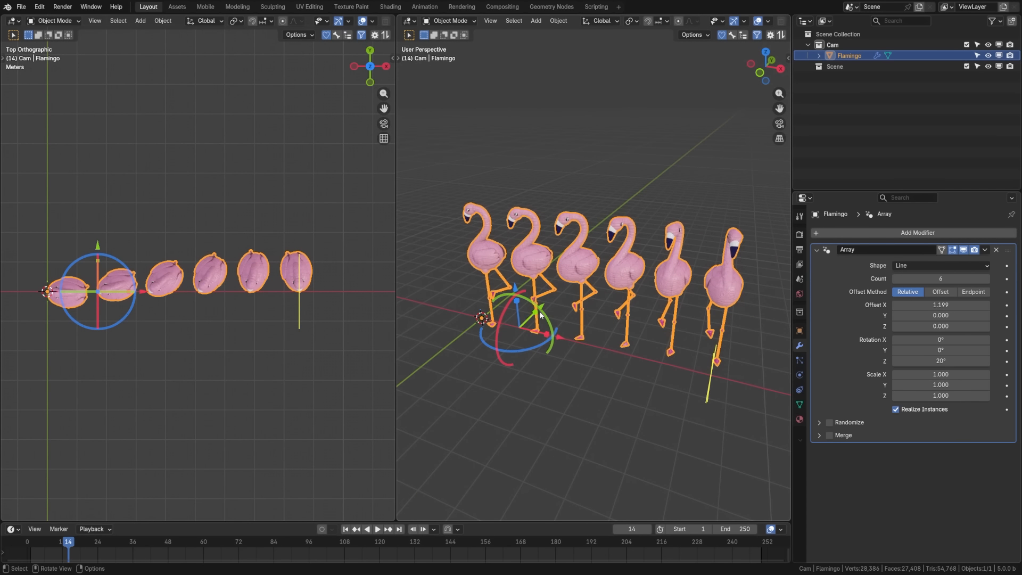
mouse_move(514, 287)
mouse_down()
mouse_move(515, 267)
mouse_move(519, 297)
mouse_up()
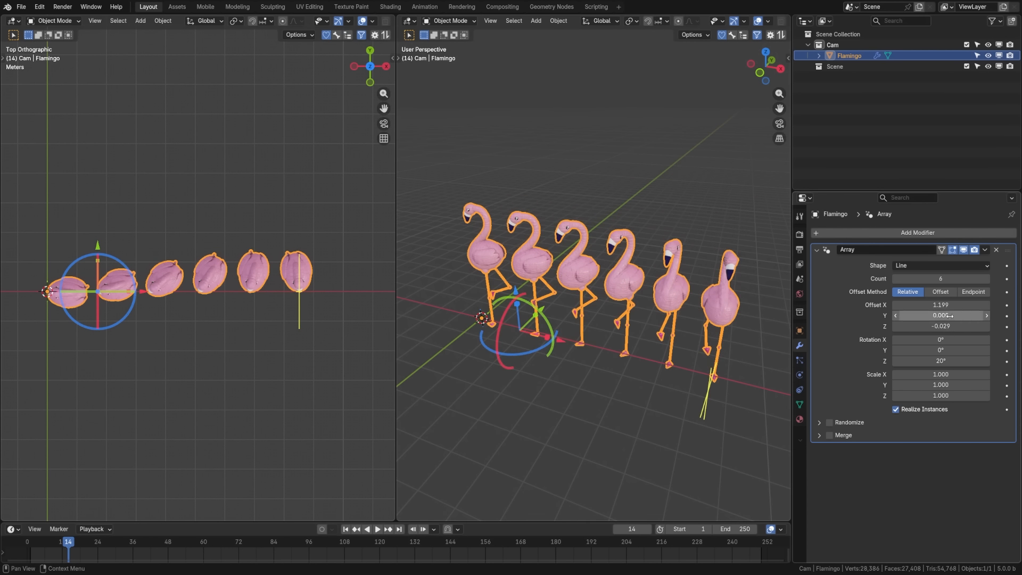
Step: Enable Randomize on the flamingo array with offsets of 0.190 in X and 0.400 in Y and an X rotation of 0.6°
click(823, 424)
scroll(832, 426, down, 3)
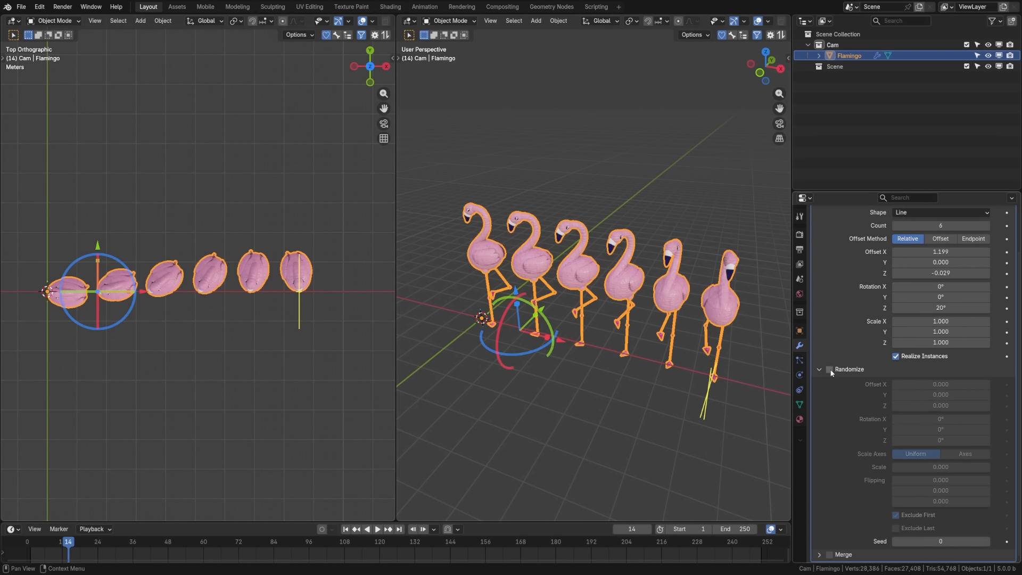
click(831, 370)
drag(911, 385, 932, 421)
click(912, 386)
click(918, 395)
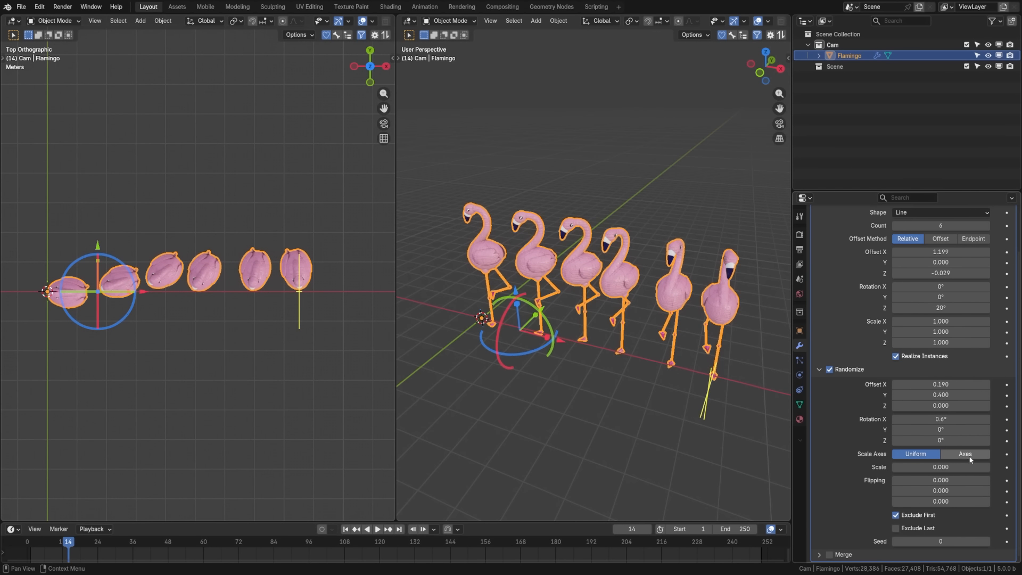
Step: Set the array's random scale to 0.229 and its X flipping to 1.000, and try Exclude Last and other seeds
drag(964, 467, 979, 480)
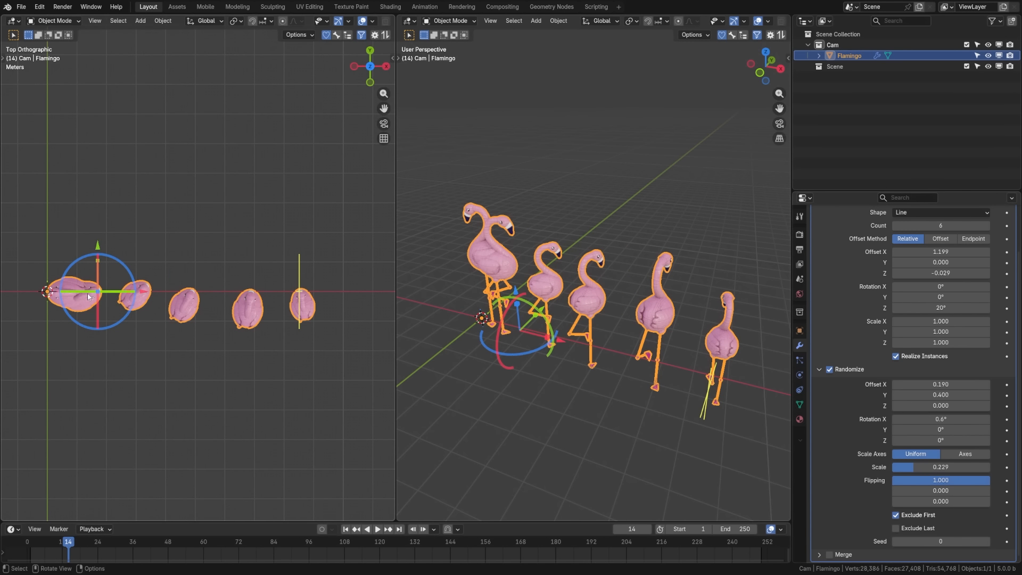
click(916, 527)
click(916, 527)
mouse_move(987, 543)
mouse_down()
mouse_move(1006, 543)
mouse_move(988, 545)
mouse_up()
Step: Switch the flamingo array's shape to Circle and enlarge its radius to about 3.12 m
click(918, 265)
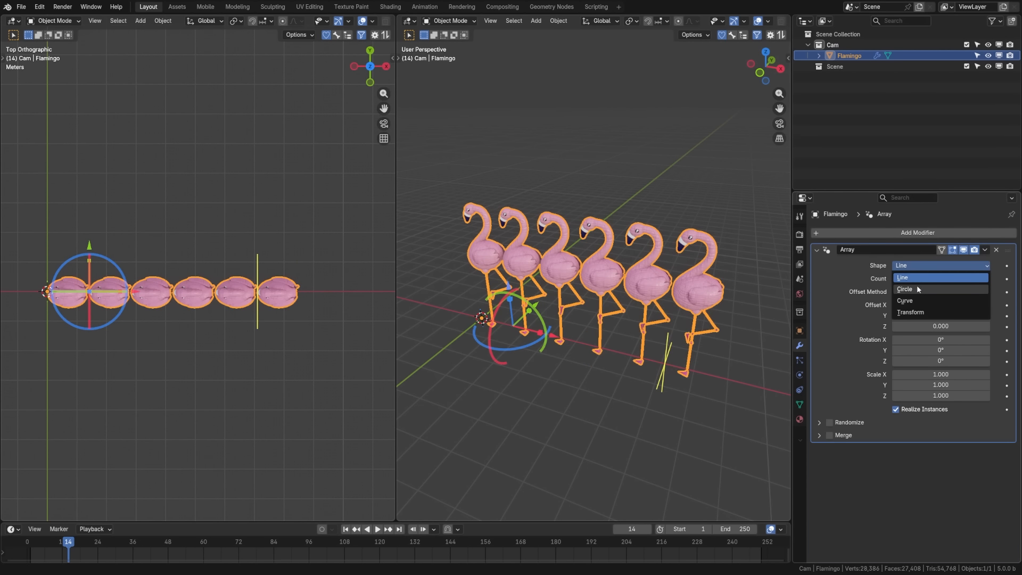
click(916, 288)
shift+middle_drag(74, 300, 203, 274)
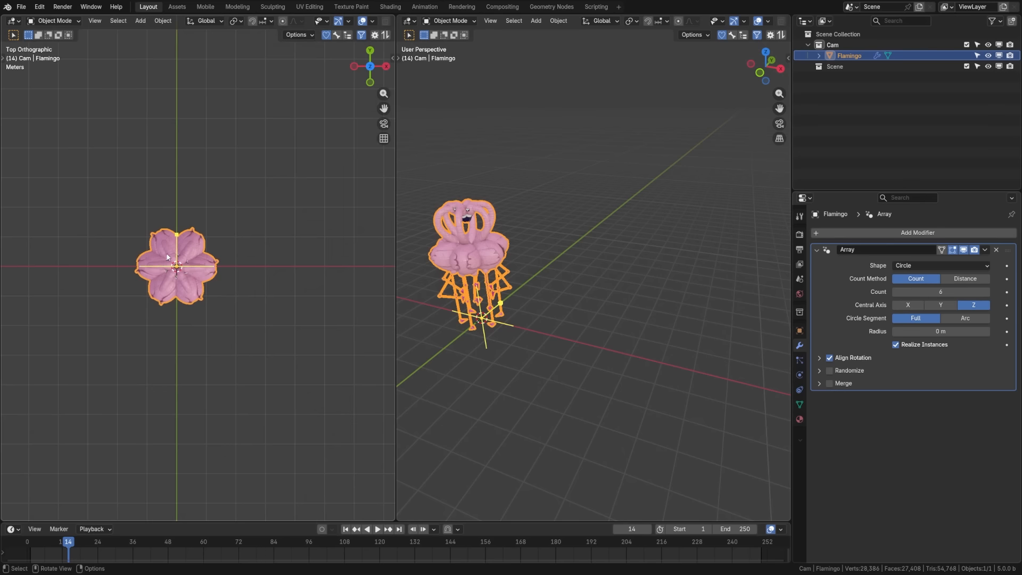
scroll(200, 270, up, 2)
shift+middle_drag(167, 246, 172, 303)
drag(171, 296, 174, 173)
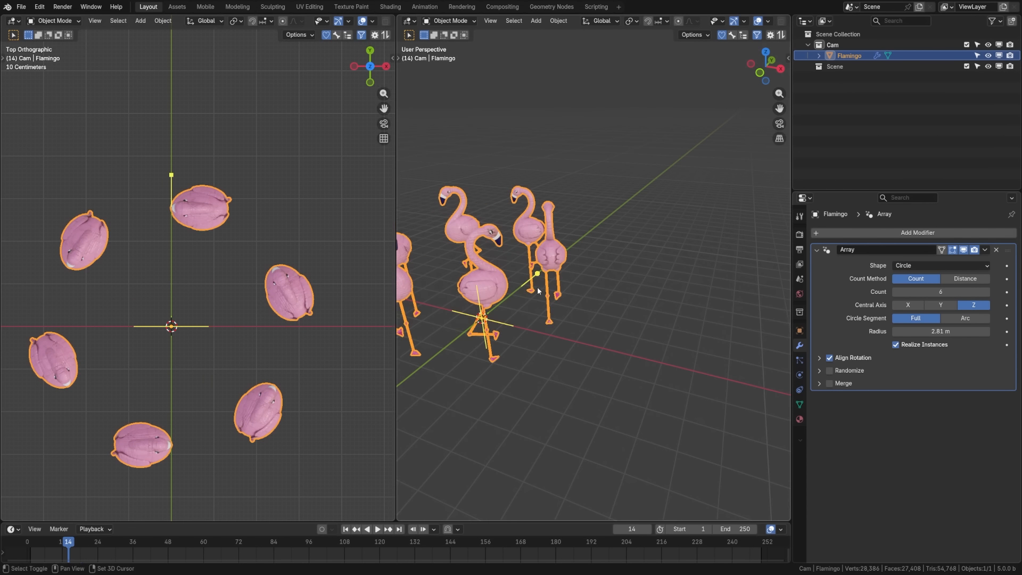
shift+middle_drag(511, 260, 620, 273)
drag(941, 332, 953, 332)
Step: Try X and Y as the circle array's central axis and raise its count to 8
click(908, 305)
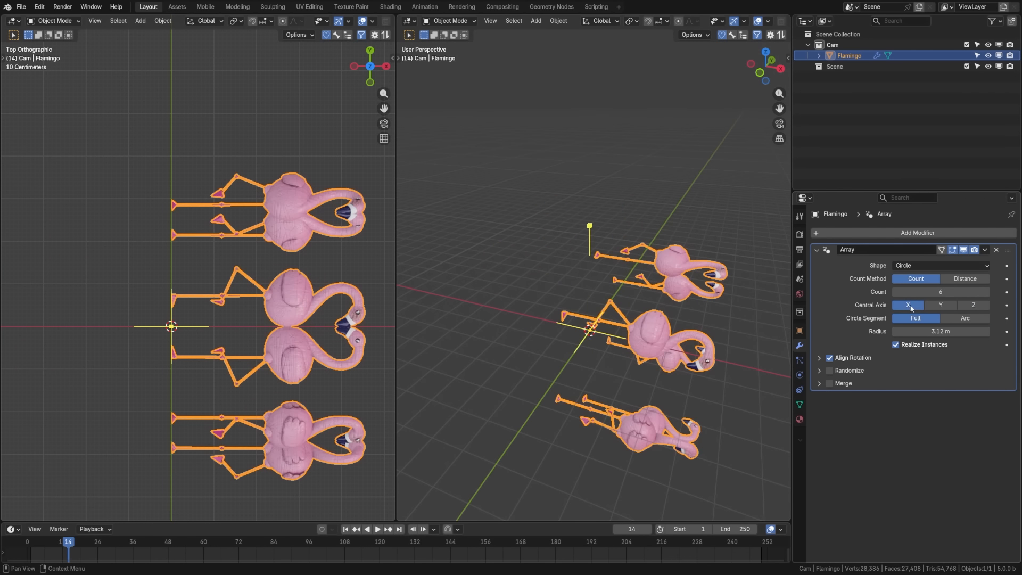
middle_drag(634, 381, 617, 373)
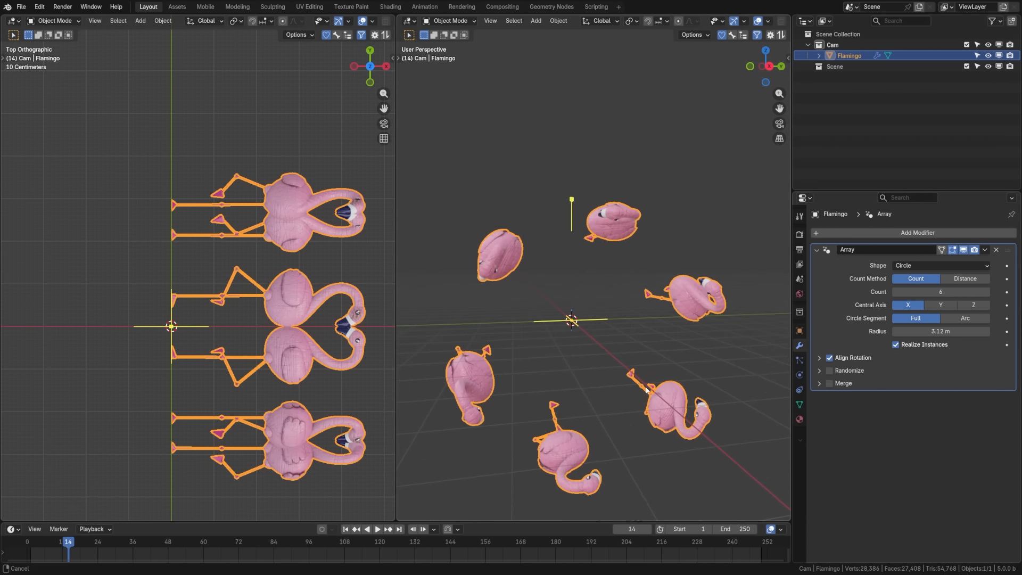
click(941, 305)
mouse_move(955, 292)
mouse_down()
mouse_move(974, 292)
mouse_move(942, 291)
mouse_move(955, 292)
mouse_up()
Step: Show the circle array's Align Rotation settings and turn the alignment off and back on
click(830, 361)
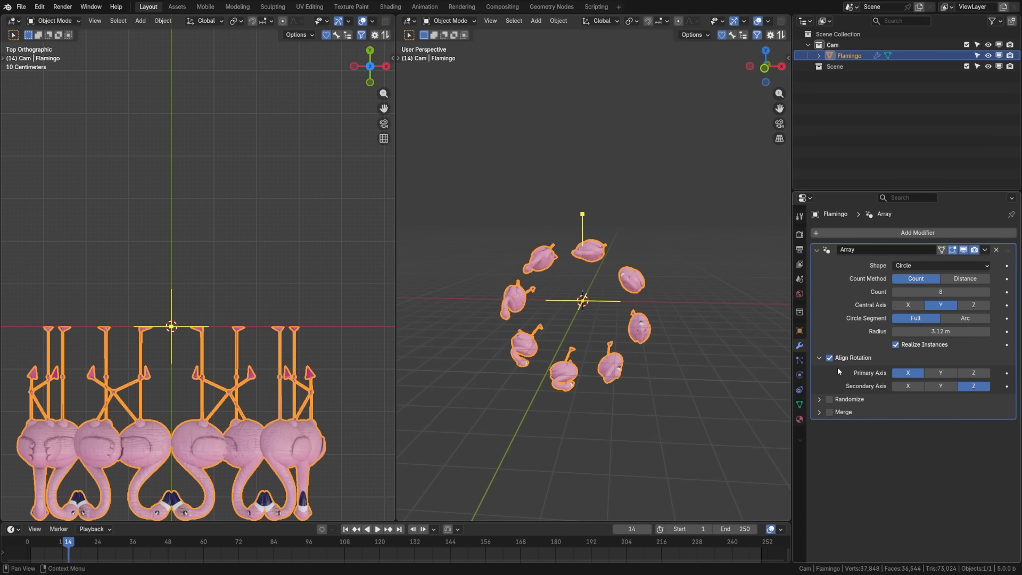
click(829, 358)
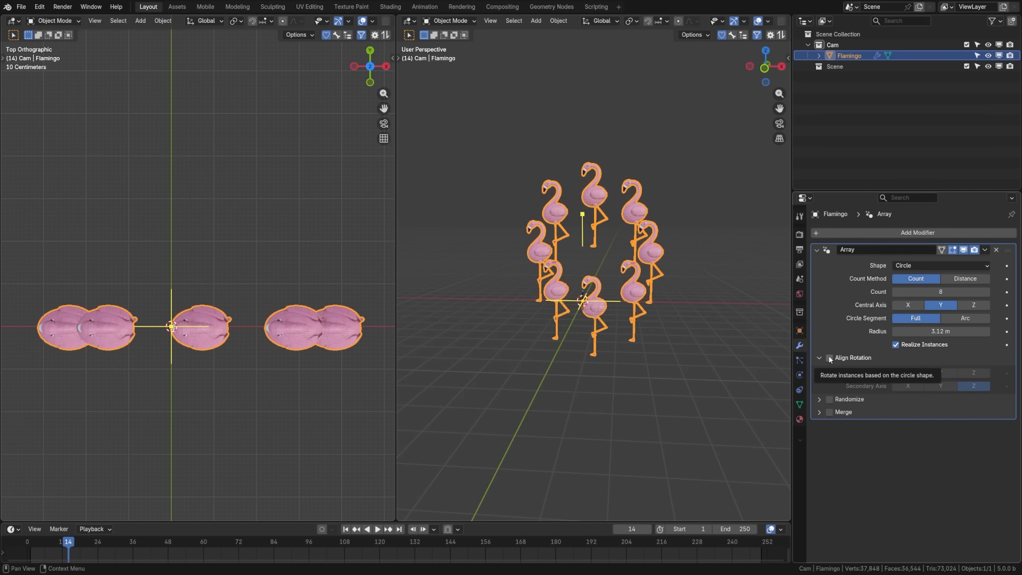
click(830, 358)
Step: Try other primary and secondary alignment axes for the circle array, and restore X as primary and Z as secondary
middle_drag(724, 364, 546, 340)
click(943, 375)
click(970, 375)
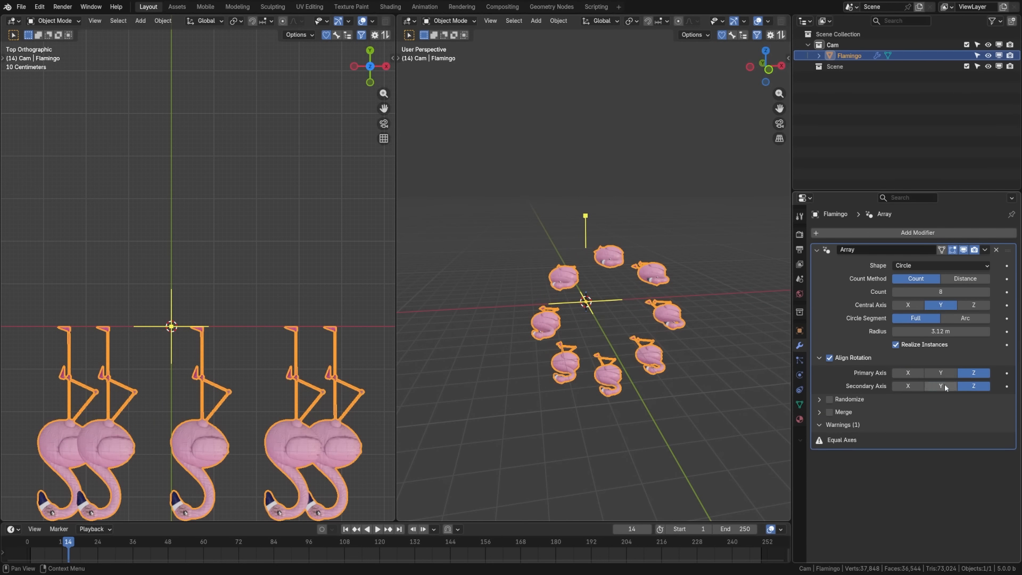
click(910, 387)
click(936, 387)
click(978, 388)
click(916, 375)
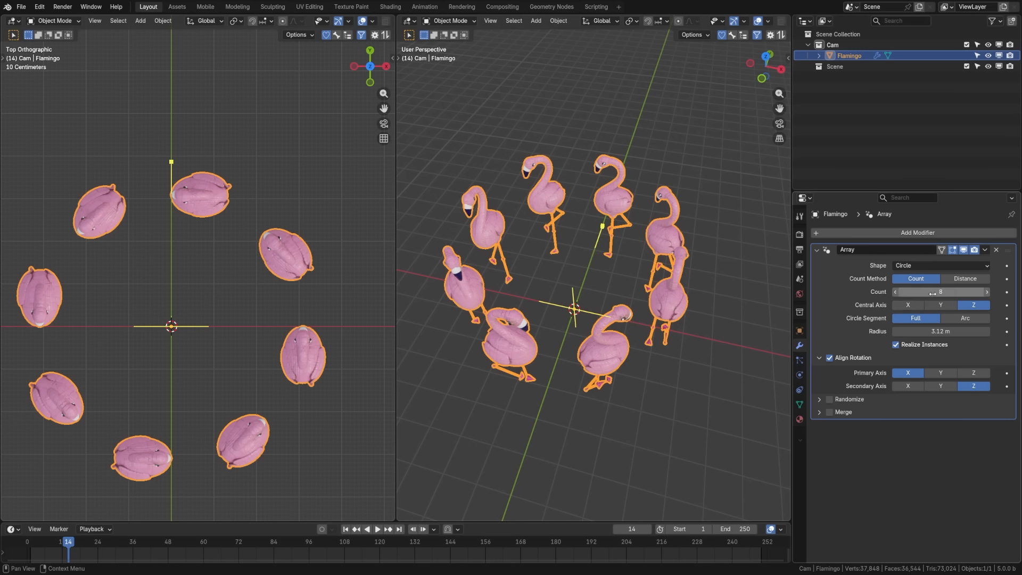
Step: Switch the circle array's count method to Distance and set its angular distance to about 34.7°
click(965, 278)
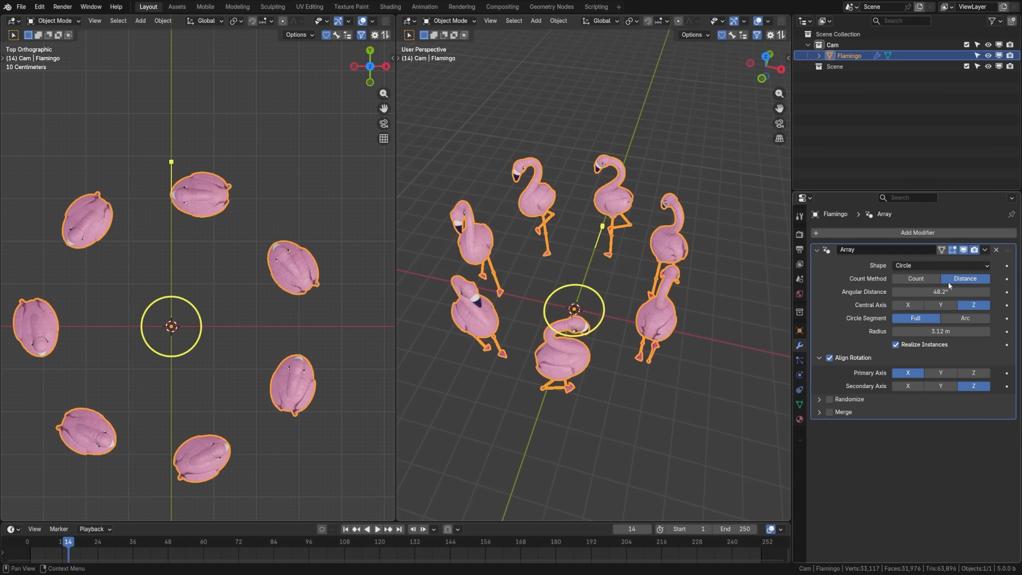
mouse_move(584, 288)
mouse_down()
mouse_move(586, 298)
mouse_move(590, 291)
mouse_up()
middle_drag(590, 291, 590, 312)
shift+middle_drag(590, 312, 617, 316)
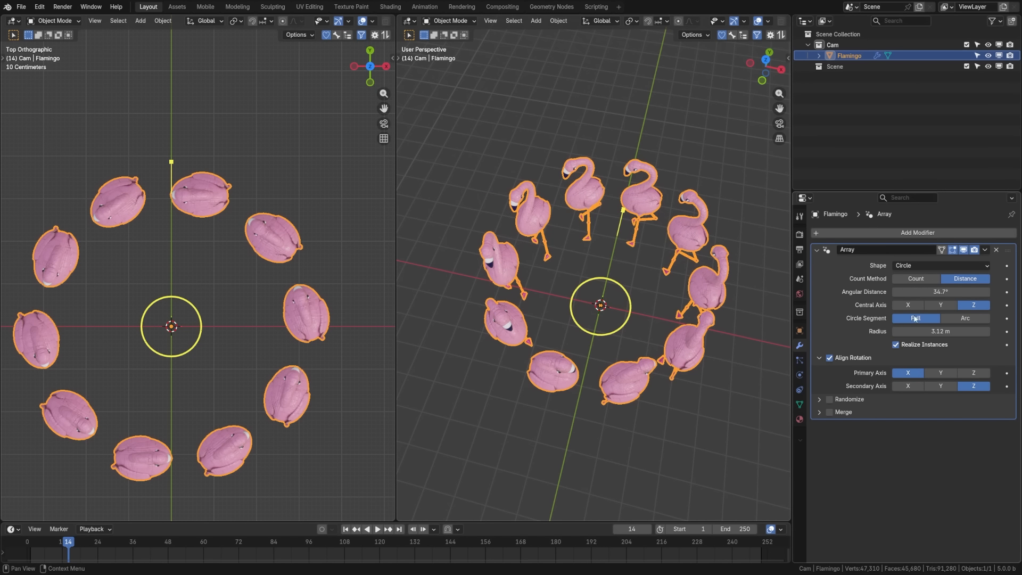
Step: Change the circle segment to Arc and set its sweep angle to 90°
click(967, 318)
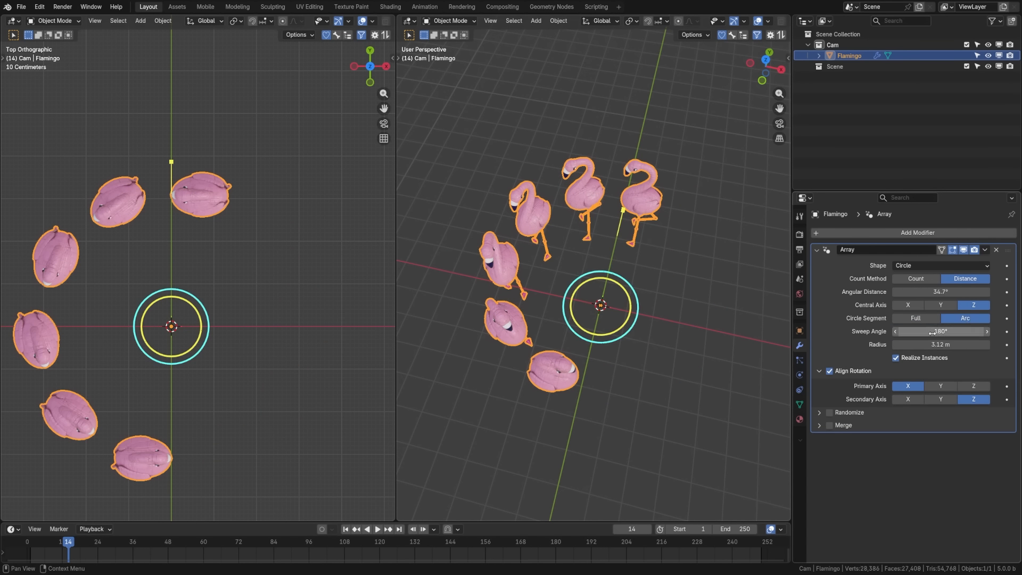
drag(933, 331, 945, 332)
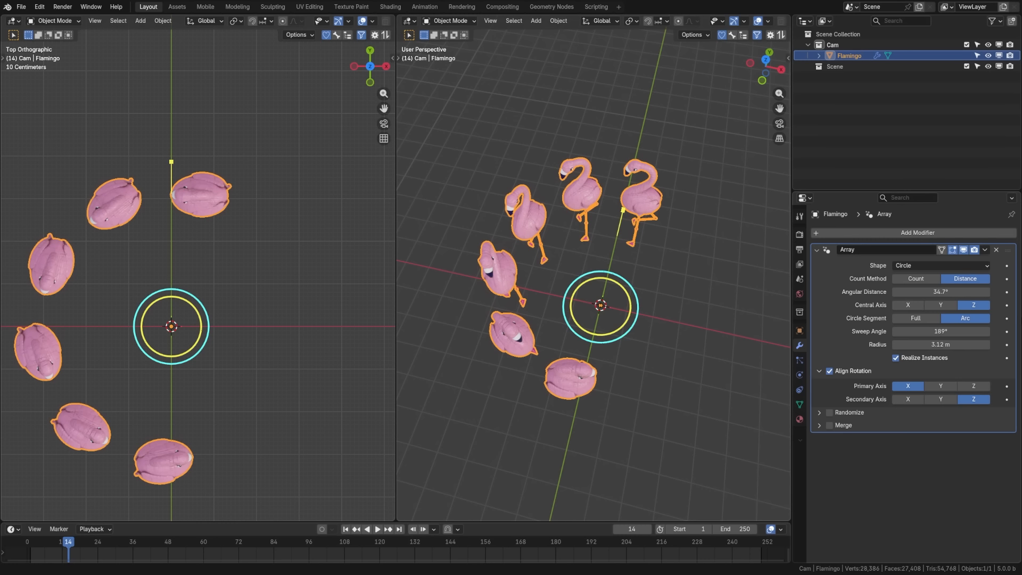
click(961, 329)
text(9)
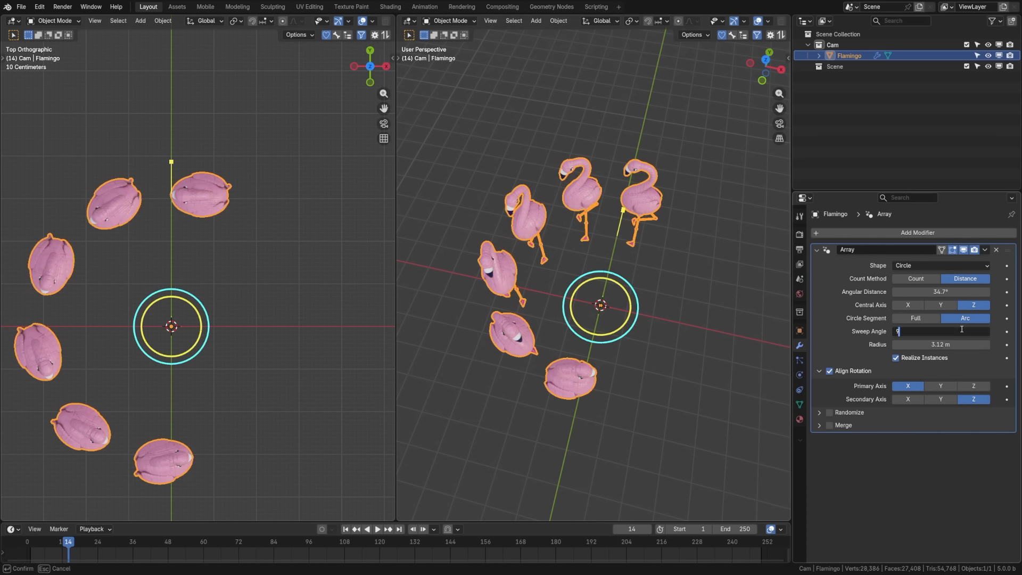
text(0)
key(Return)
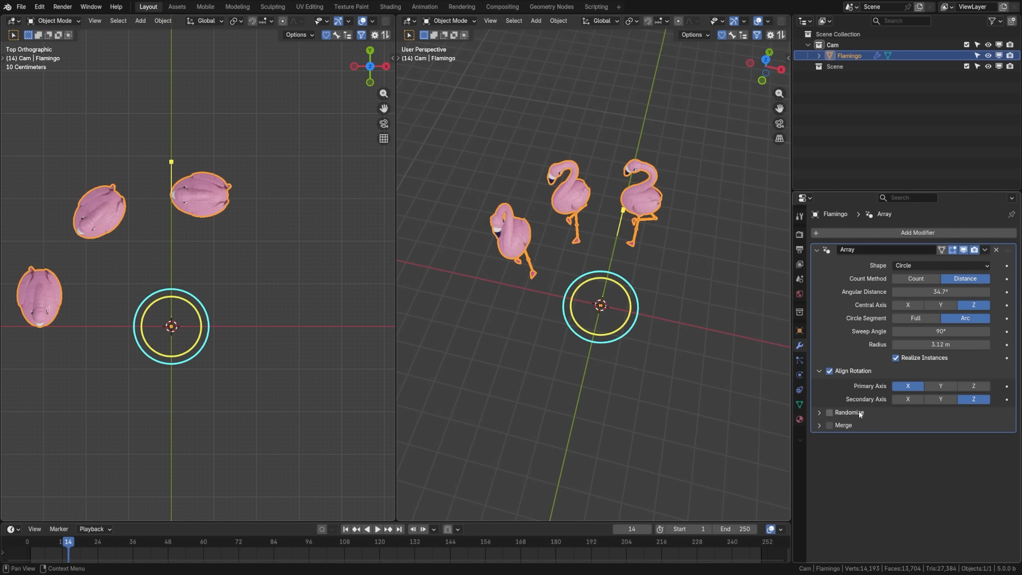
Step: Collapse the Align Rotation settings and look through the array's Randomize and Merge options
click(819, 372)
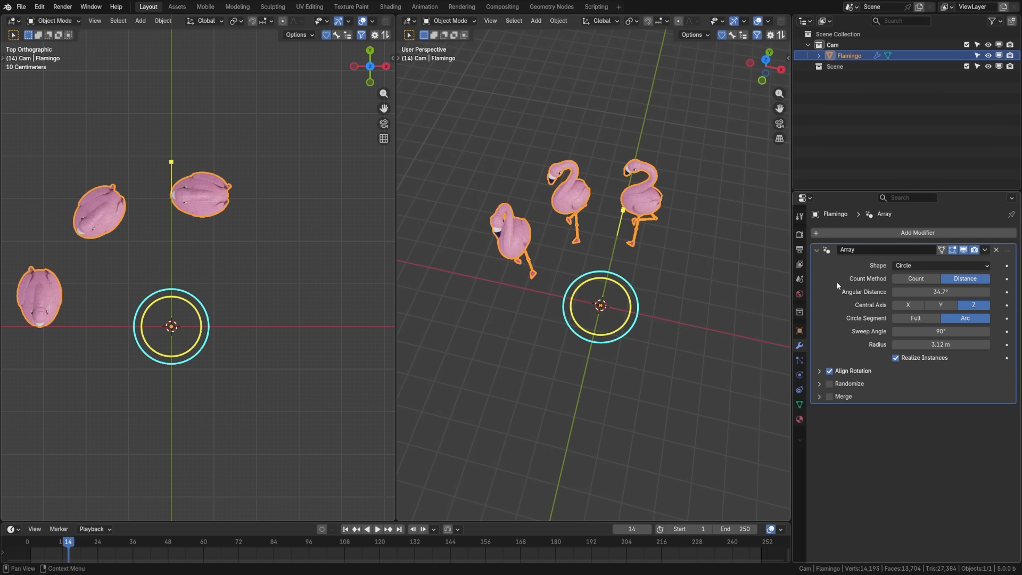
click(820, 384)
click(820, 384)
click(818, 397)
click(820, 397)
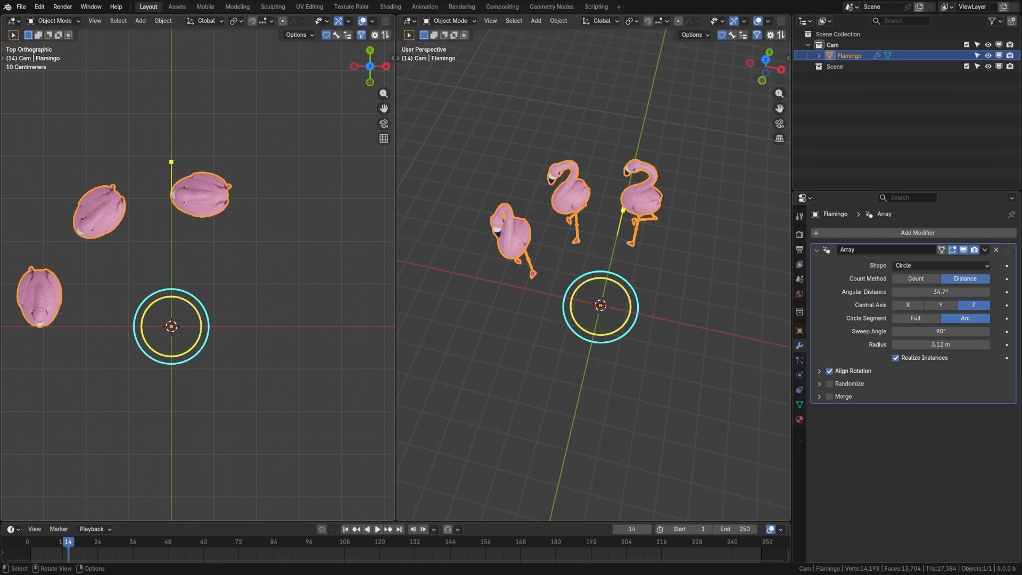
Step: Switch the flamingo array's shape to Curve and assign the Spiral as its curve object
click(914, 265)
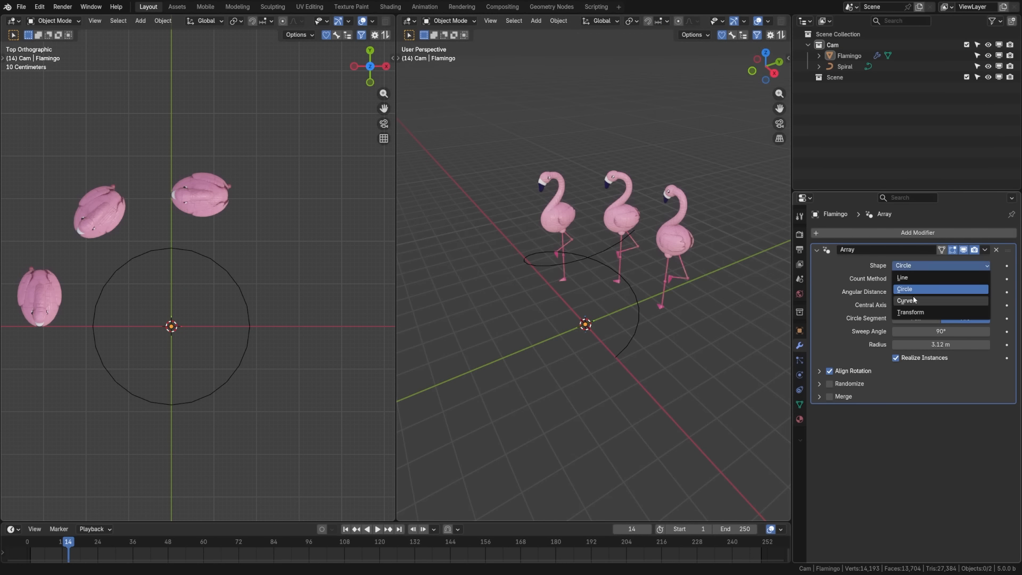
click(915, 300)
middle_drag(585, 277, 627, 290)
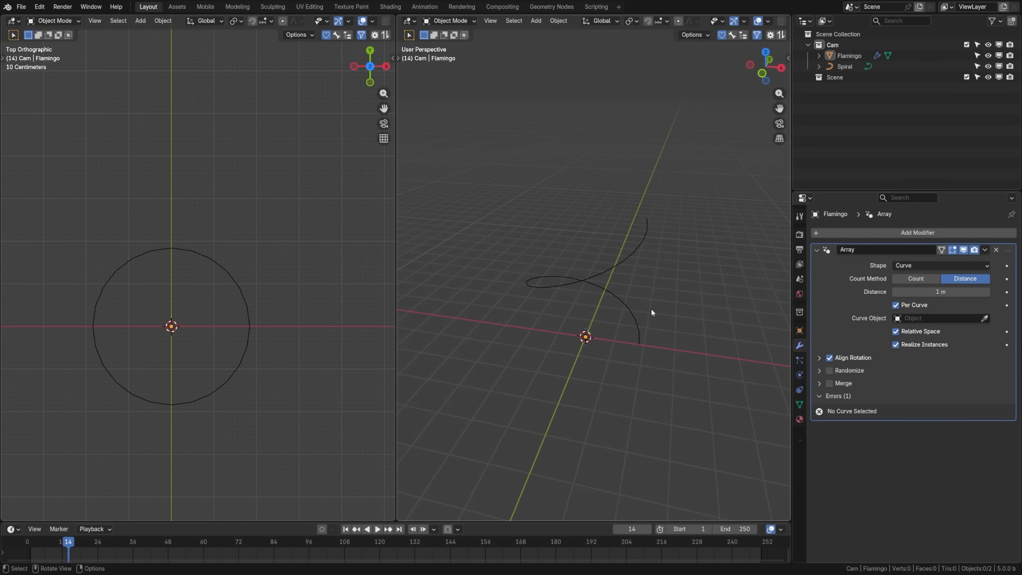
middle_drag(651, 308, 595, 312)
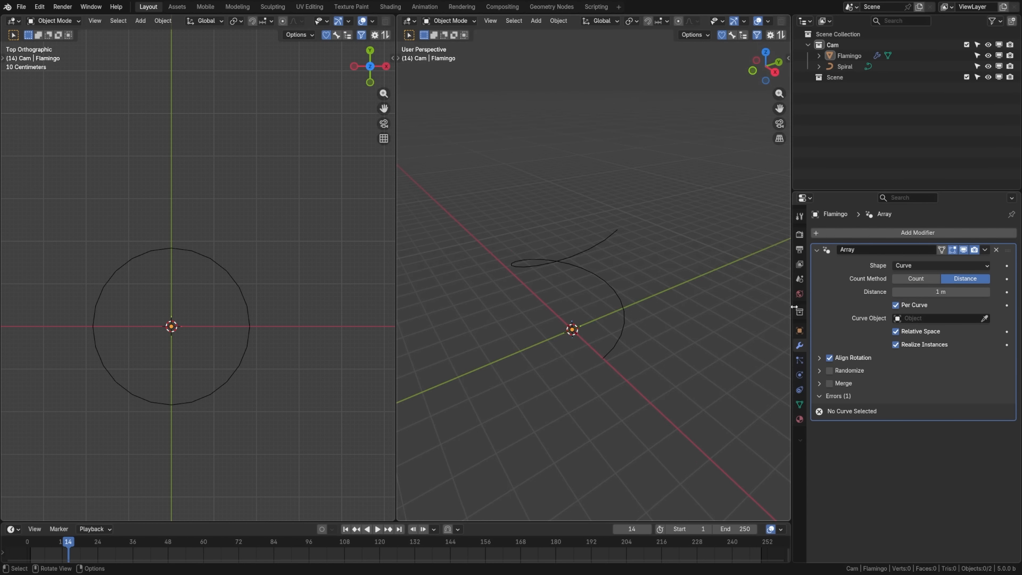
click(566, 256)
middle_drag(599, 296, 507, 288)
Step: Try the Count method along the spiral, and switch back to Distance with a spacing of about 2.38 m
click(924, 281)
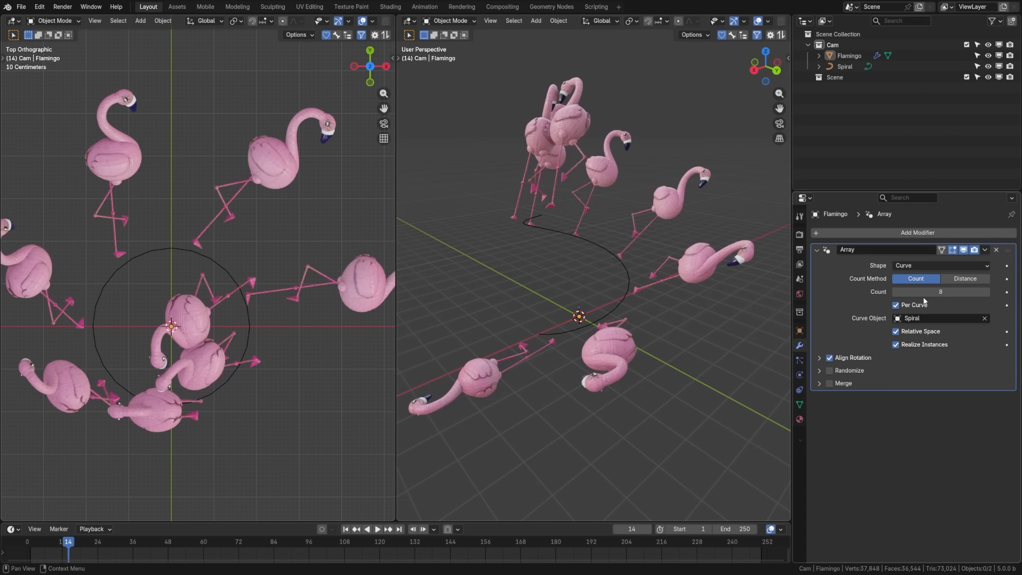
middle_drag(689, 283, 639, 276)
click(965, 278)
mouse_move(756, 288)
middle_down()
mouse_move(732, 293)
mouse_move(773, 294)
middle_up()
drag(922, 293, 997, 293)
double_click(934, 292)
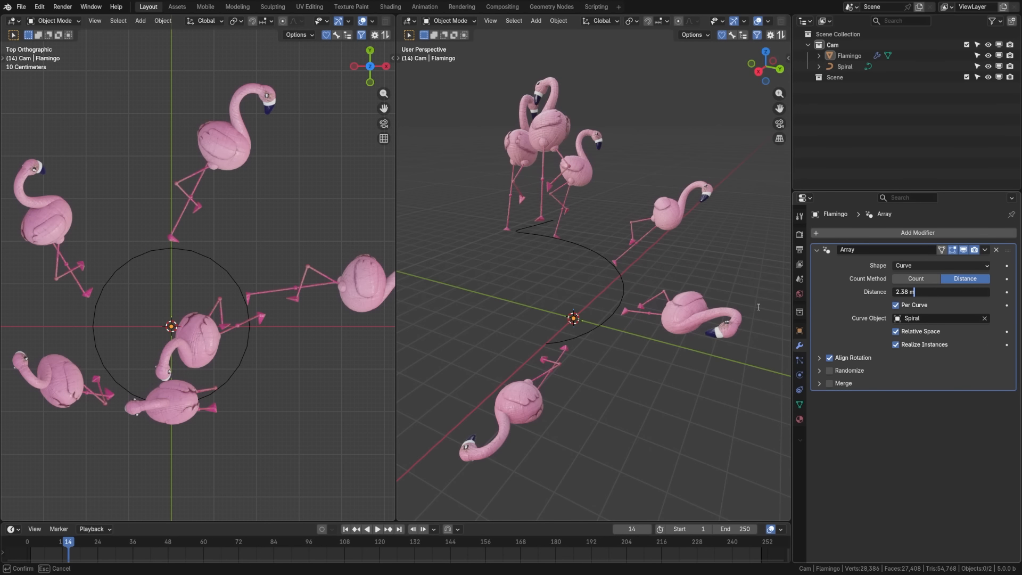
key(Return)
mouse_move(732, 334)
middle_down()
mouse_move(700, 330)
mouse_move(713, 341)
middle_up()
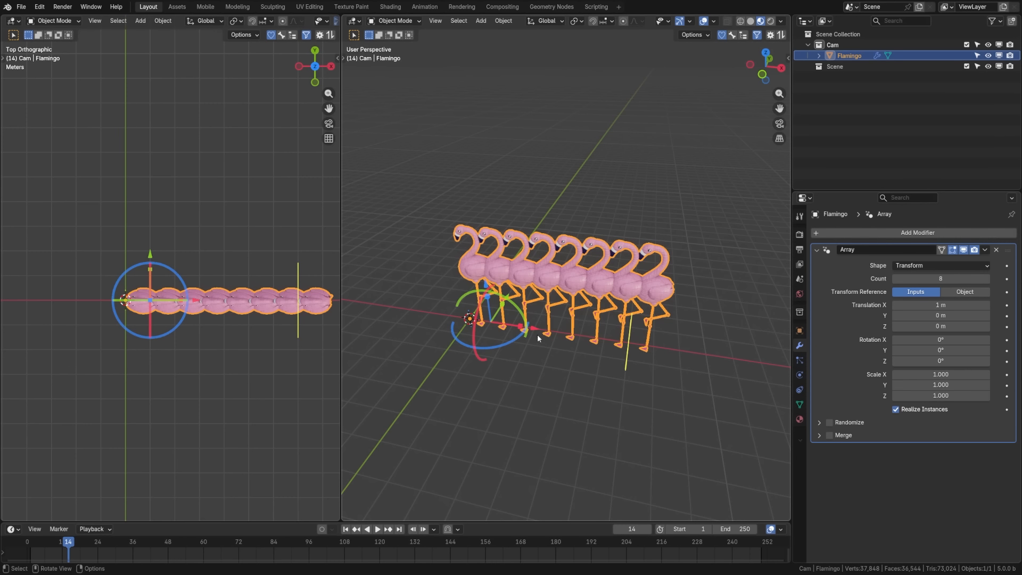
Step: Set the Transform-shaped array's X translation to about 1.79 m and its Z rotation to about 25.9° with the gizmo
drag(535, 330, 586, 335)
drag(512, 348, 532, 343)
key(alt+a)
Step: Add a Plain Axes empty at the world origin
key(shift+a)
mouse_move(449, 318)
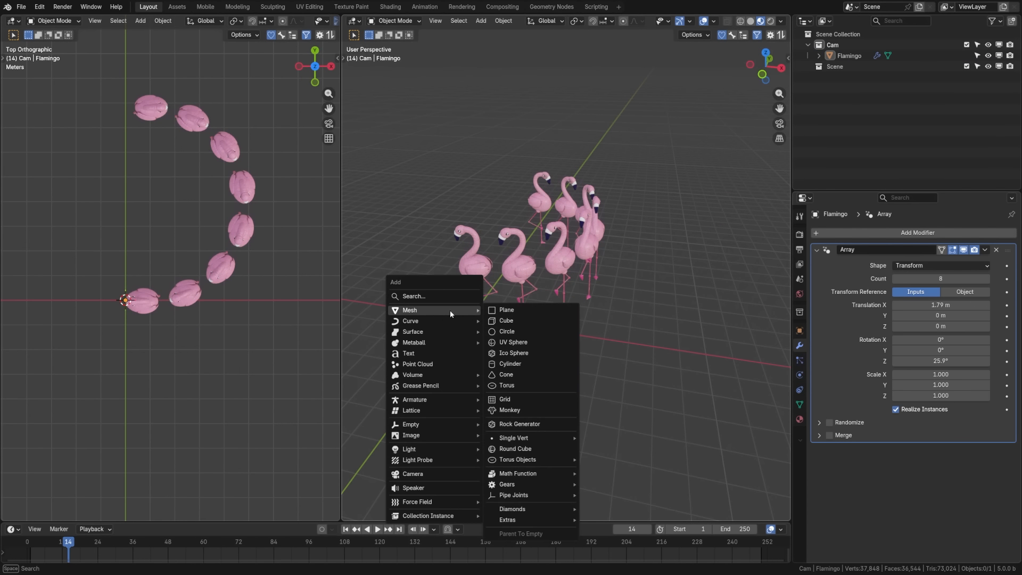
mouse_move(441, 424)
click(510, 425)
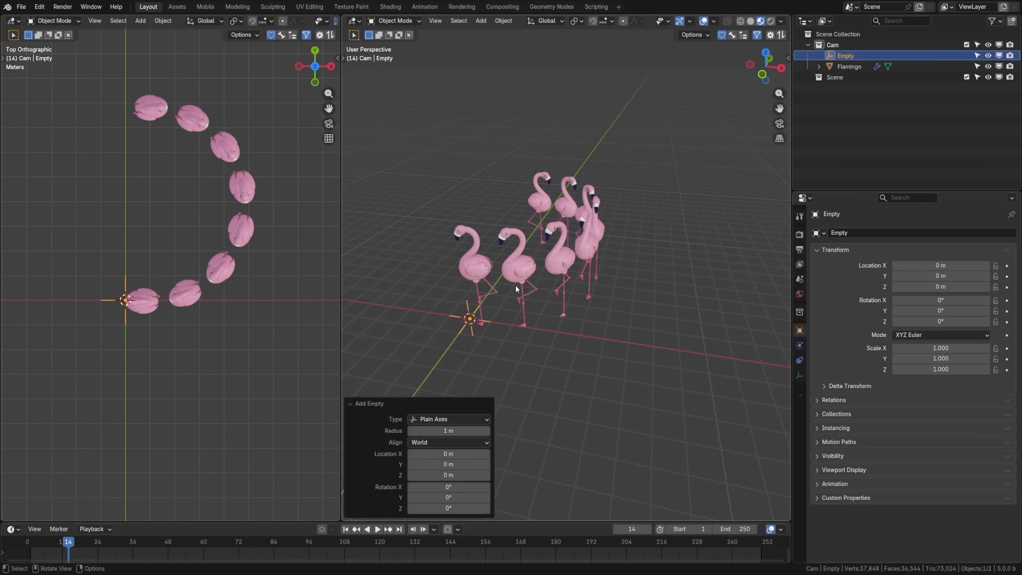
Step: Switch the flamingo array's transform reference to Object and assign the Empty as the transform object
click(506, 298)
click(961, 293)
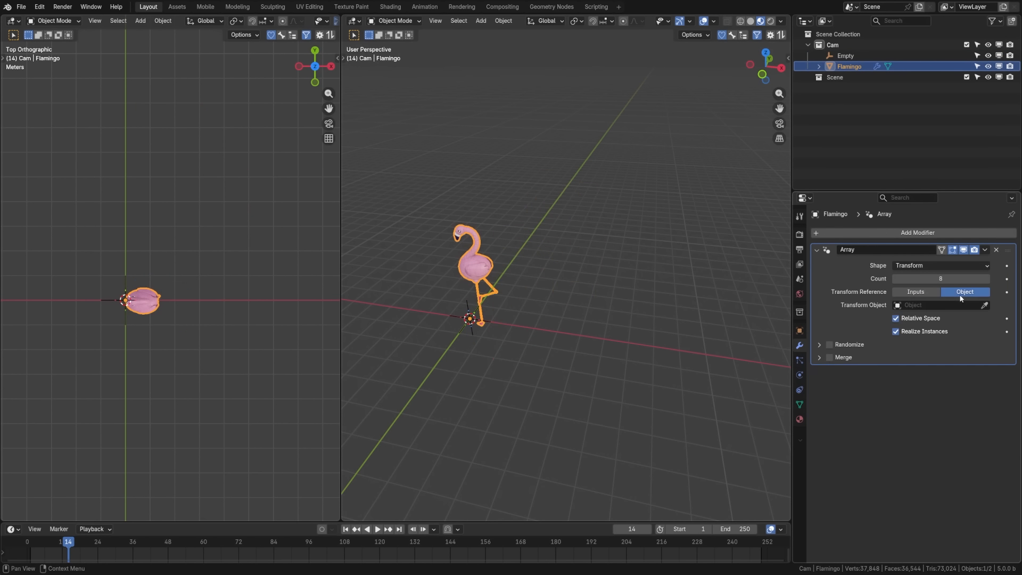
click(471, 319)
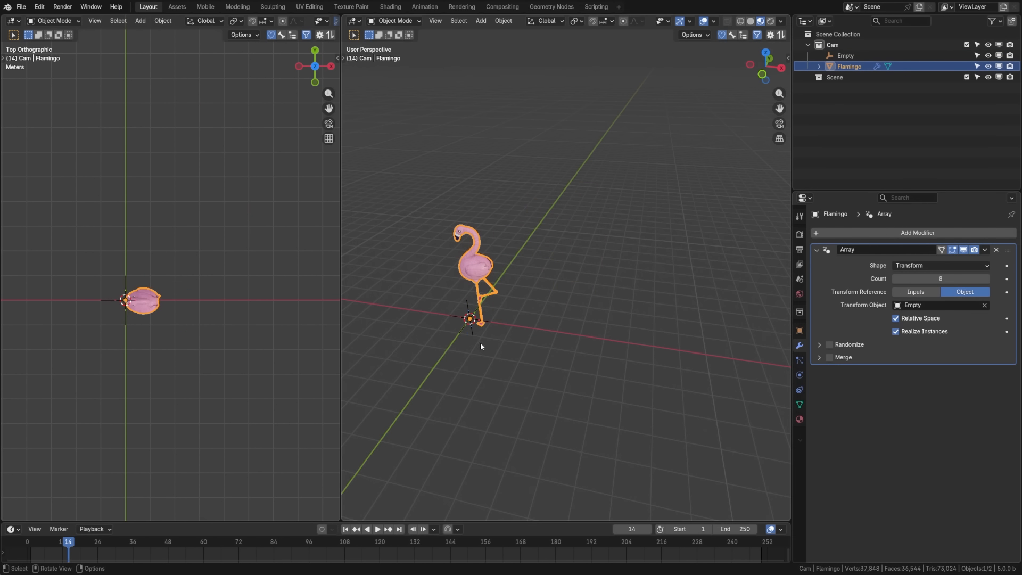
Step: Select the empty at the origin and move it to offset the flamingo array's copies
middle_drag(551, 324, 501, 332)
click(502, 332)
key(g)
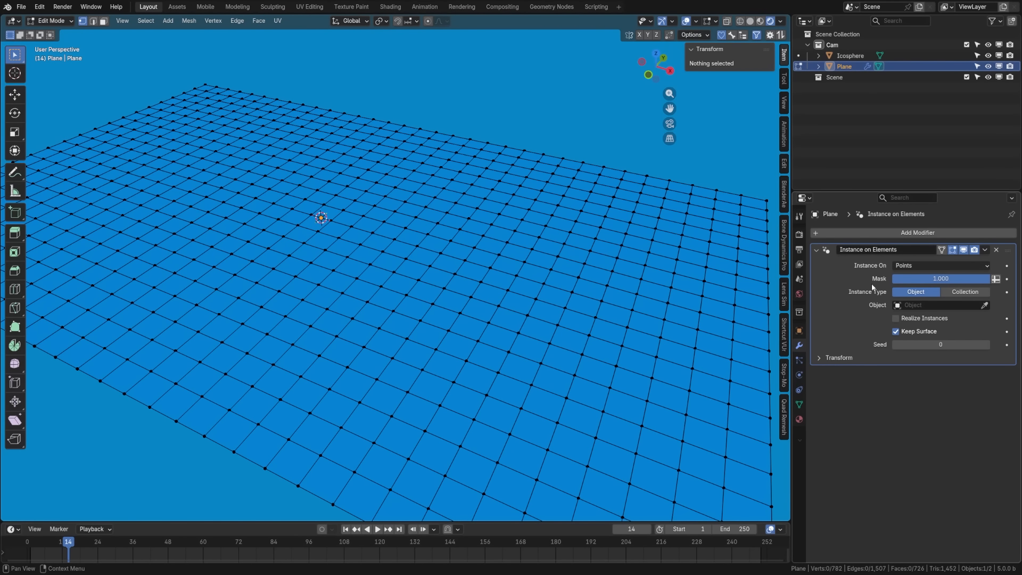
Step: View the plane's Instance On choices in the Instance on Elements modifier and keep Points
click(915, 265)
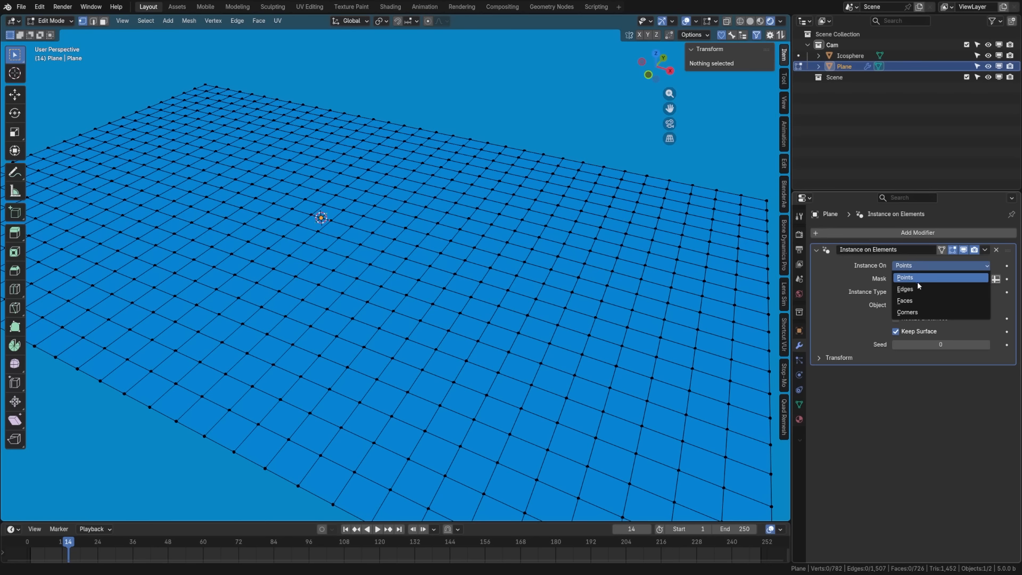
click(923, 270)
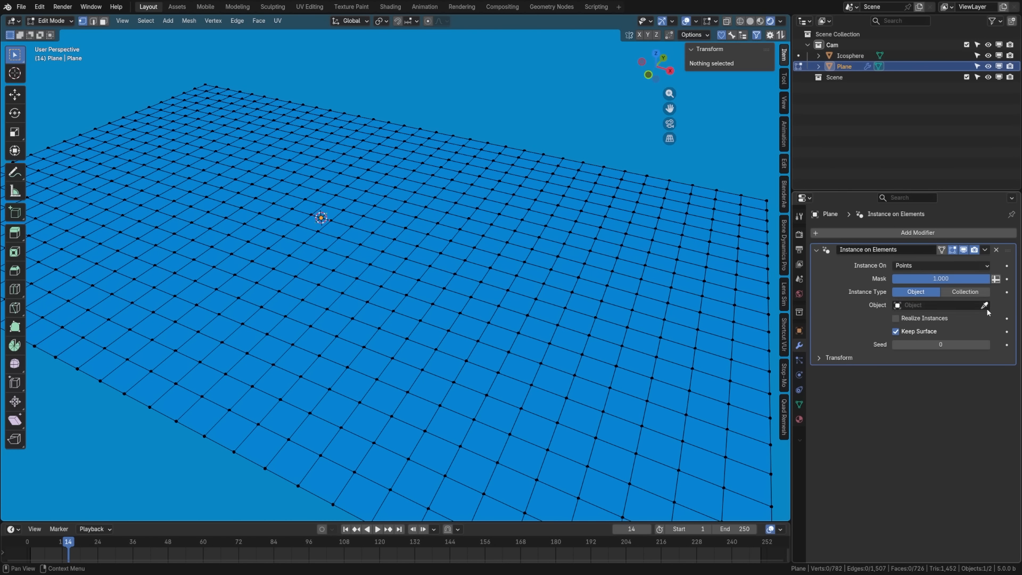
Step: Assign the Icosphere as the plane's instance object, return to Object Mode and deselect everything
click(985, 305)
click(850, 55)
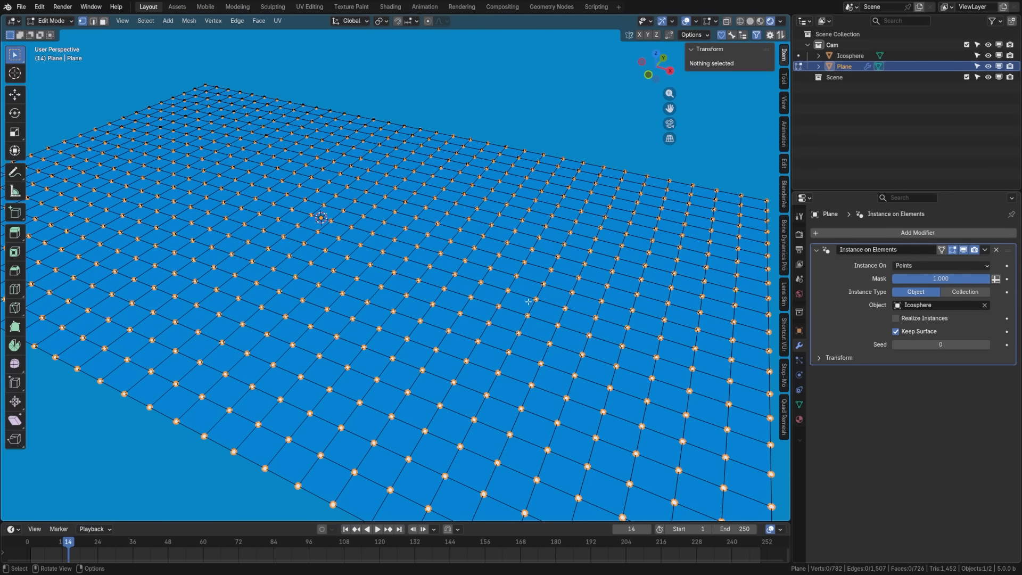
key(Tab)
click(512, 129)
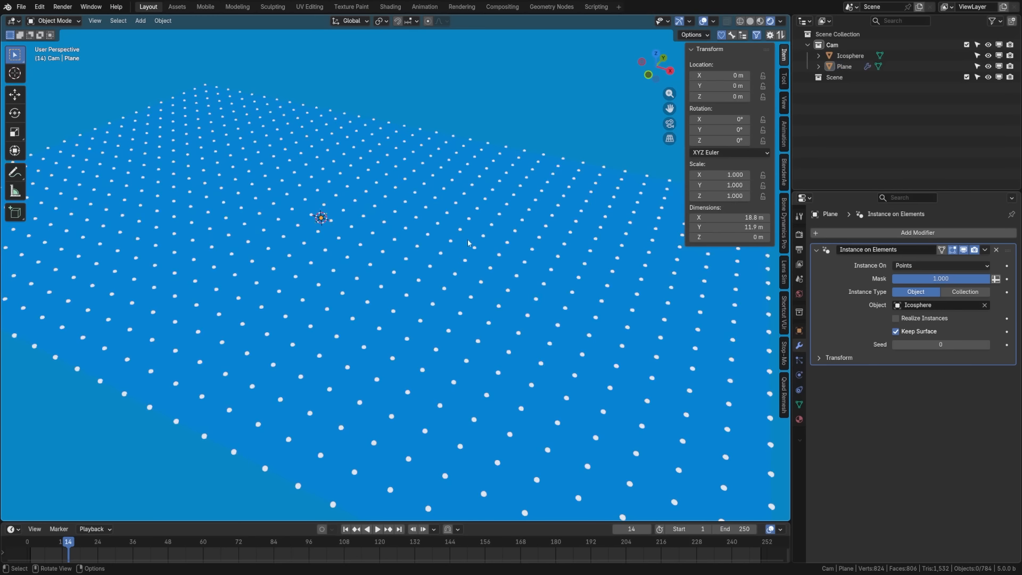
Step: Try Edges and settle on Faces as the elements the plane's icospheres are instanced on
click(941, 265)
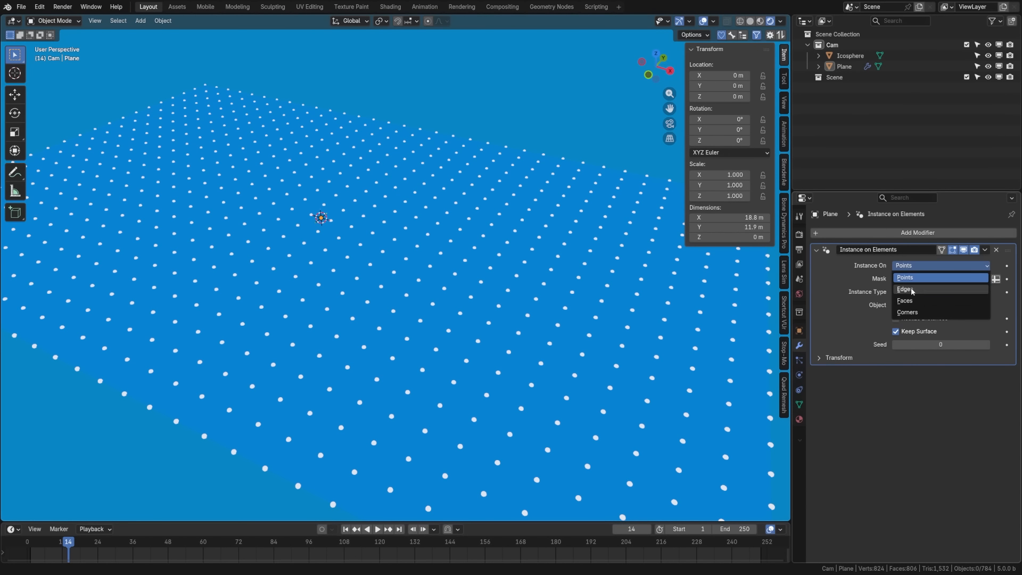
click(916, 290)
click(941, 265)
click(915, 301)
key(ctrl+Tab)
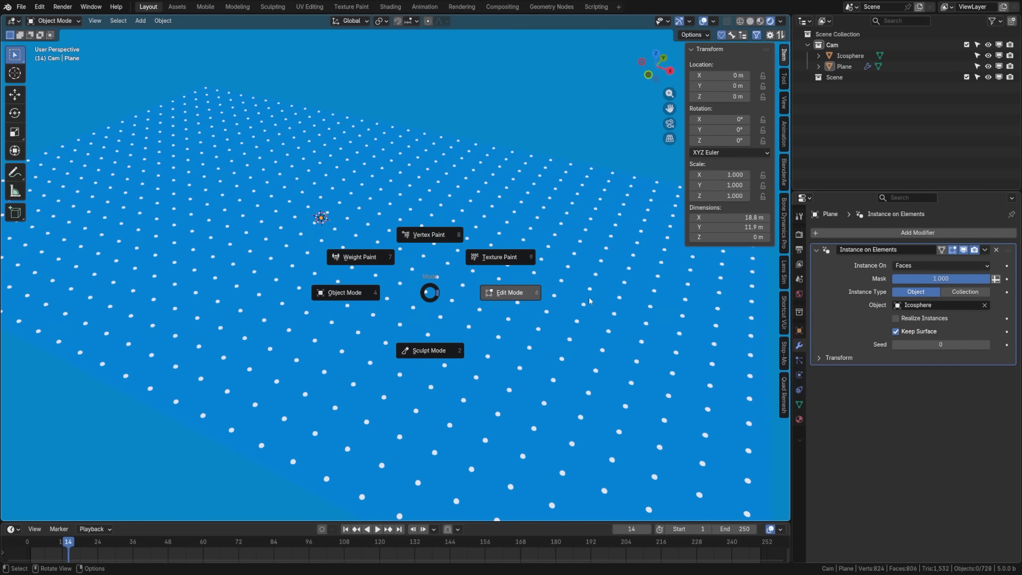
click(589, 297)
mouse_move(585, 333)
middle_down()
mouse_move(562, 338)
mouse_move(581, 336)
middle_up()
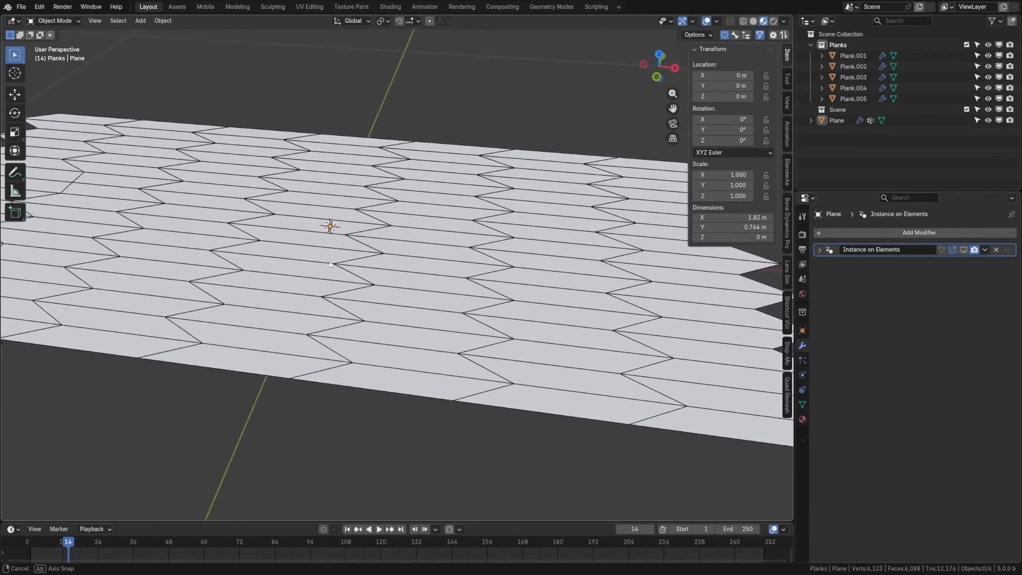
Step: Turn off the wireframe overlay, show the plank plane's Instance on Elements modifier in the viewport, and select the plane
middle_drag(322, 262, 297, 263)
shift+middle_drag(429, 313, 421, 311)
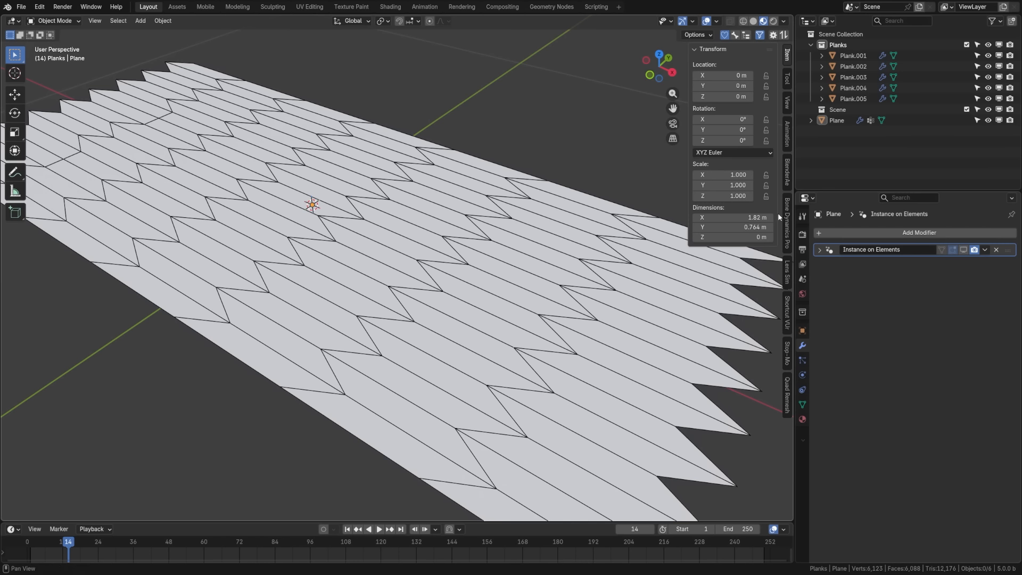
click(717, 20)
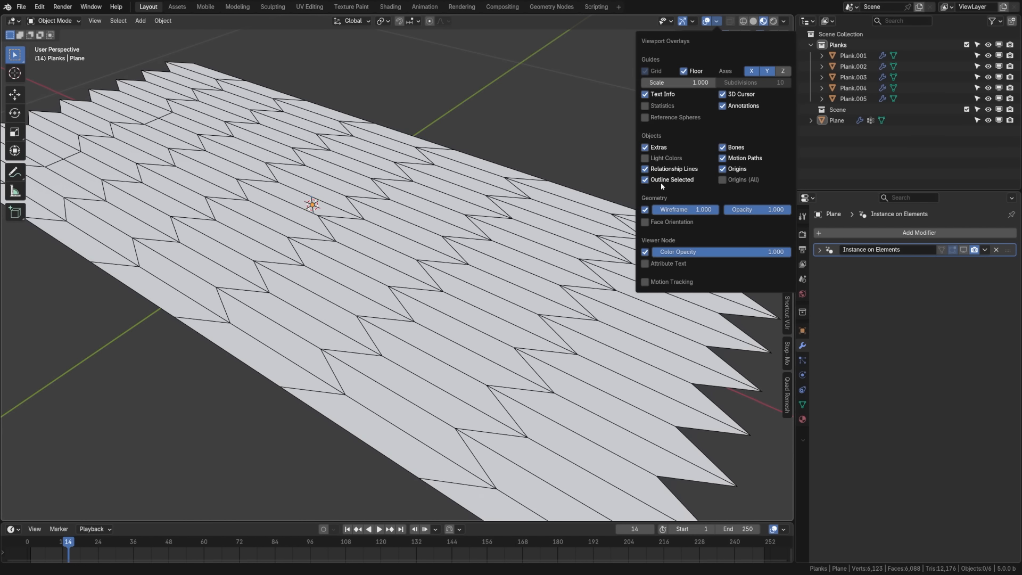
click(645, 209)
click(964, 250)
middle_drag(662, 267, 554, 305)
click(555, 306)
Step: Add a Randomize Transforms modifier to the plank plane
click(837, 239)
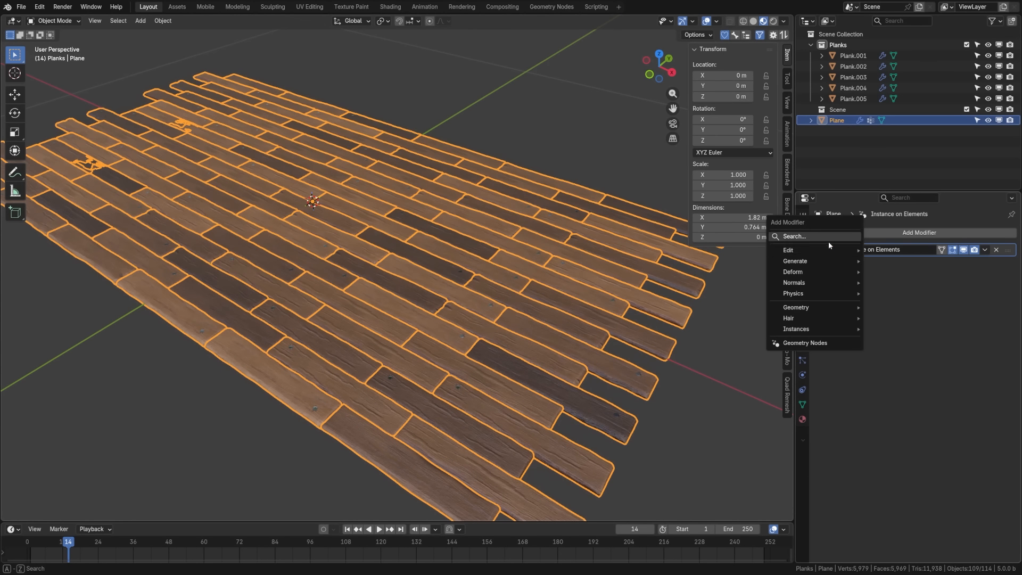
click(816, 235)
click(821, 258)
middle_drag(564, 298, 597, 305)
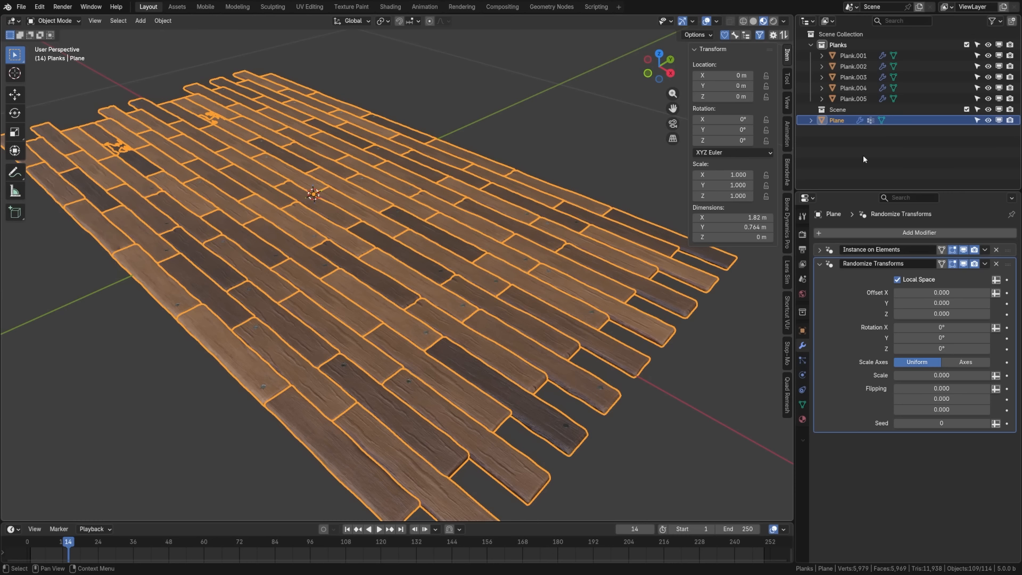
Step: Set the planks' random Z offset to 0.007
click(936, 314)
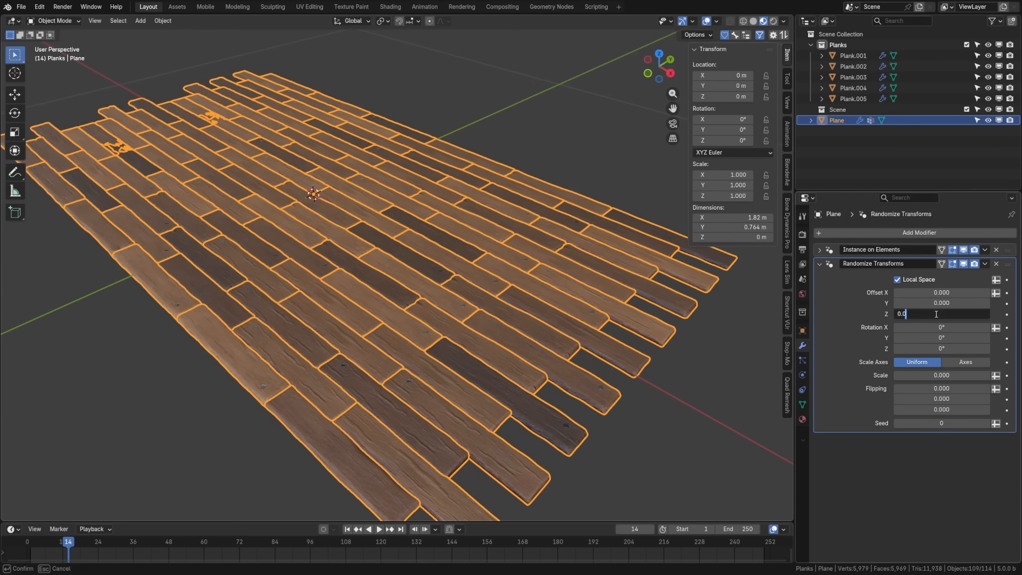
text(0.007)
key(Return)
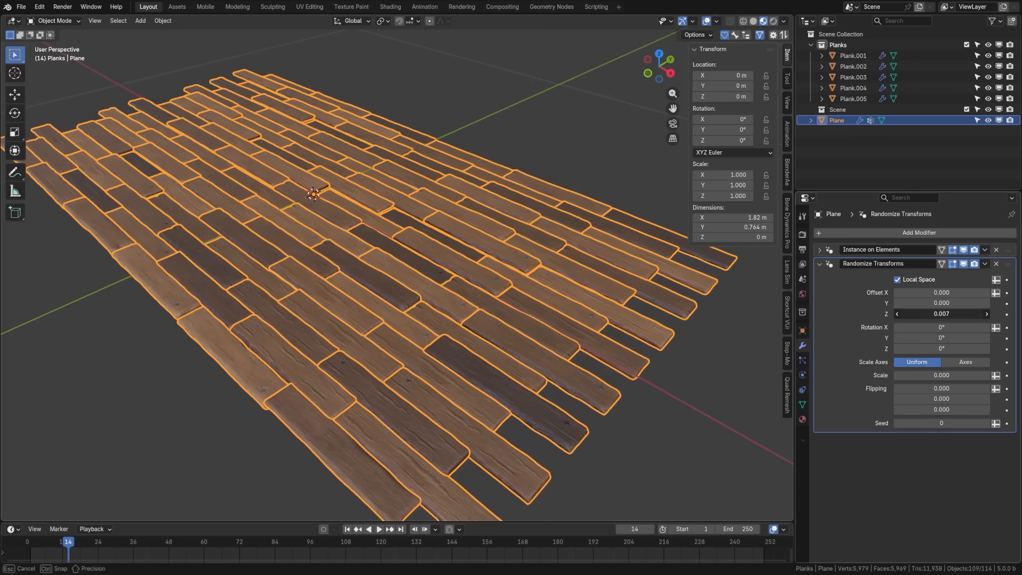
Step: Set the planks' random rotation to 5° on all three axes and the random scale to 0.013
drag(939, 328, 944, 376)
text(5)
key(Return)
click(667, 422)
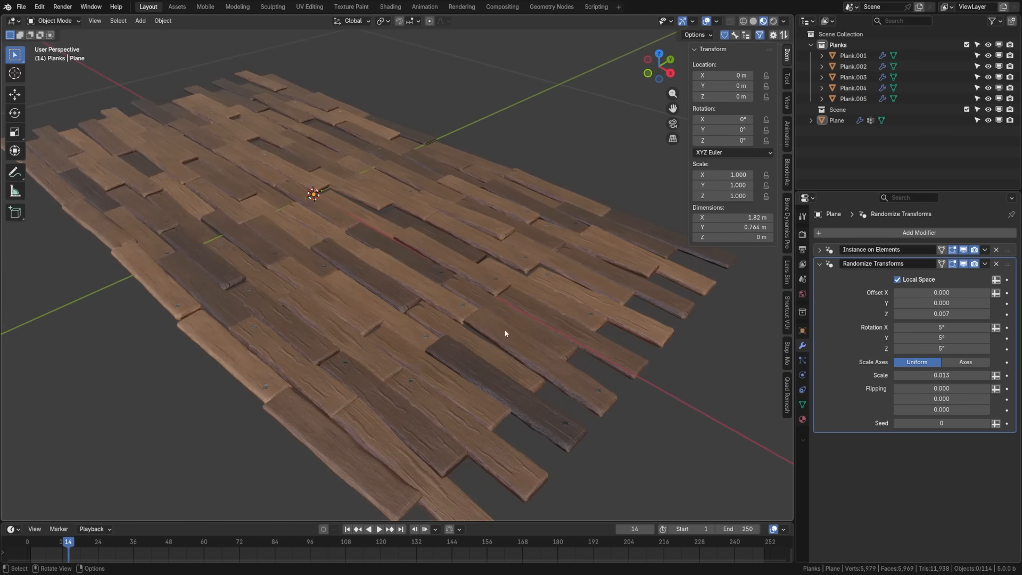
middle_drag(337, 127, 360, 229)
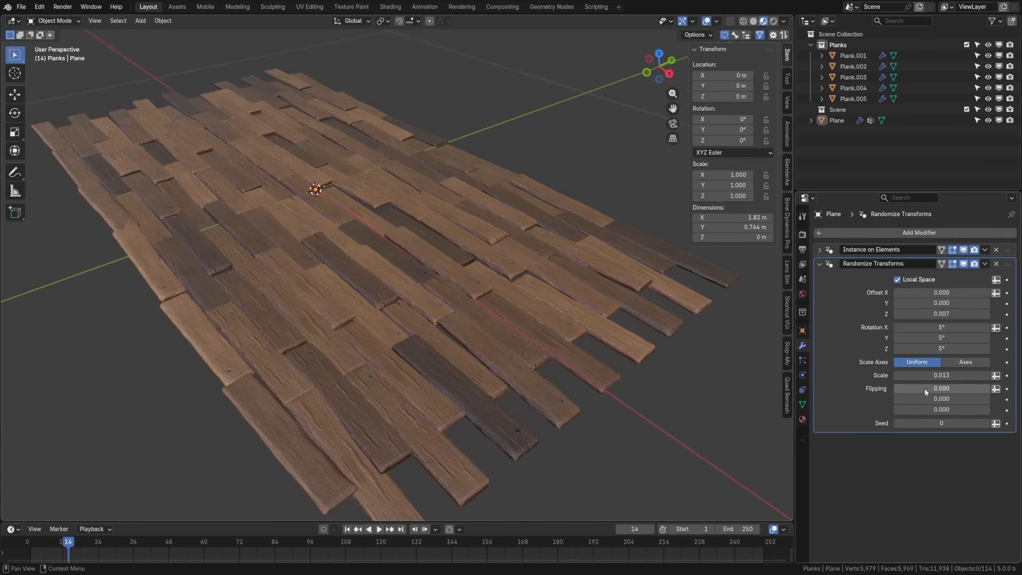
Step: Switch the Flipping setting of Randomize Transforms from numeric values to an attribute input
drag(909, 387, 998, 389)
click(997, 390)
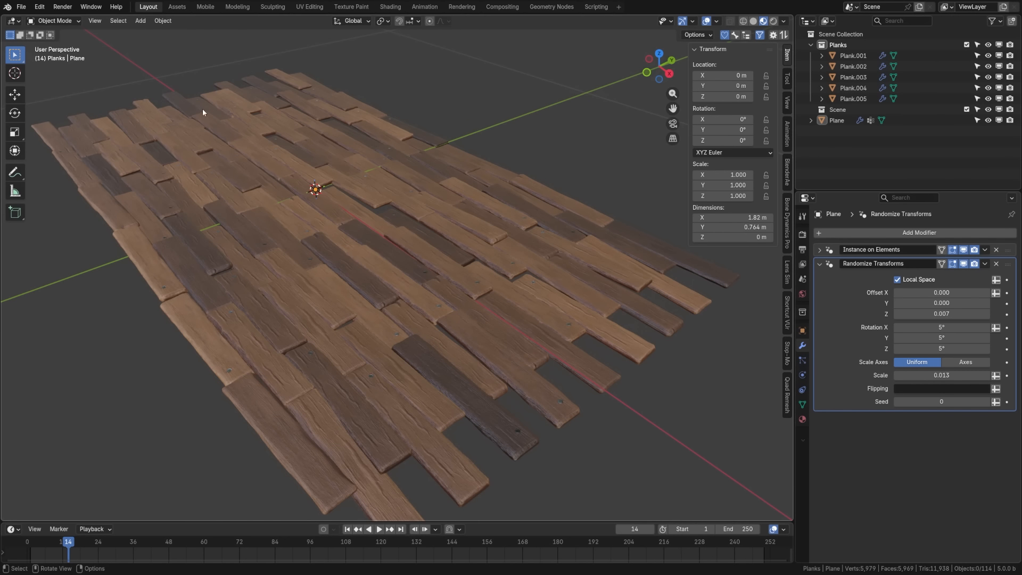
shift+middle_drag(294, 238, 355, 271)
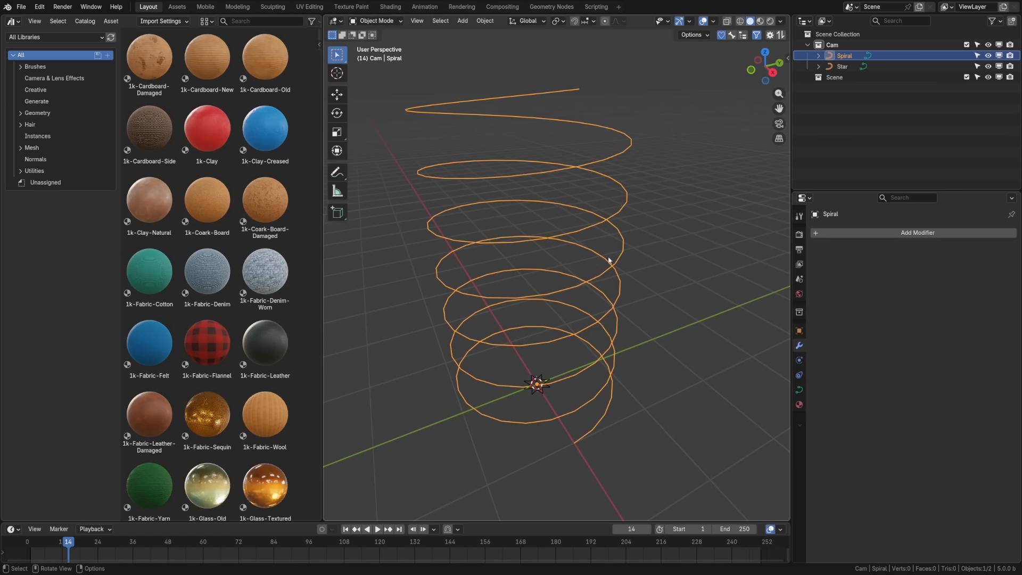
Step: Add a Curve to Tube modifier to the spiral curve
click(844, 238)
click(846, 232)
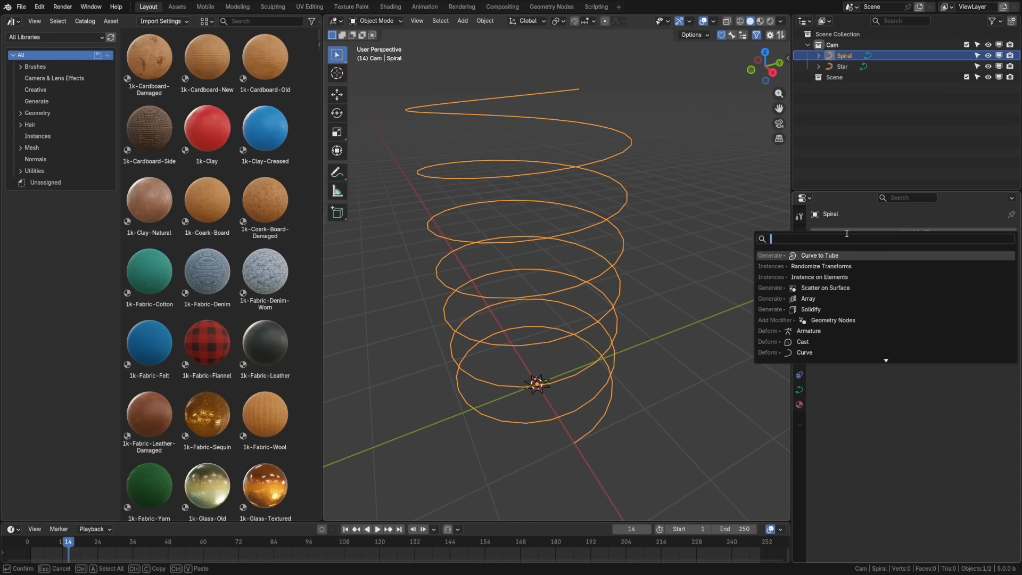
key(Return)
mouse_move(653, 297)
middle_down()
mouse_move(573, 290)
mouse_move(640, 289)
middle_up()
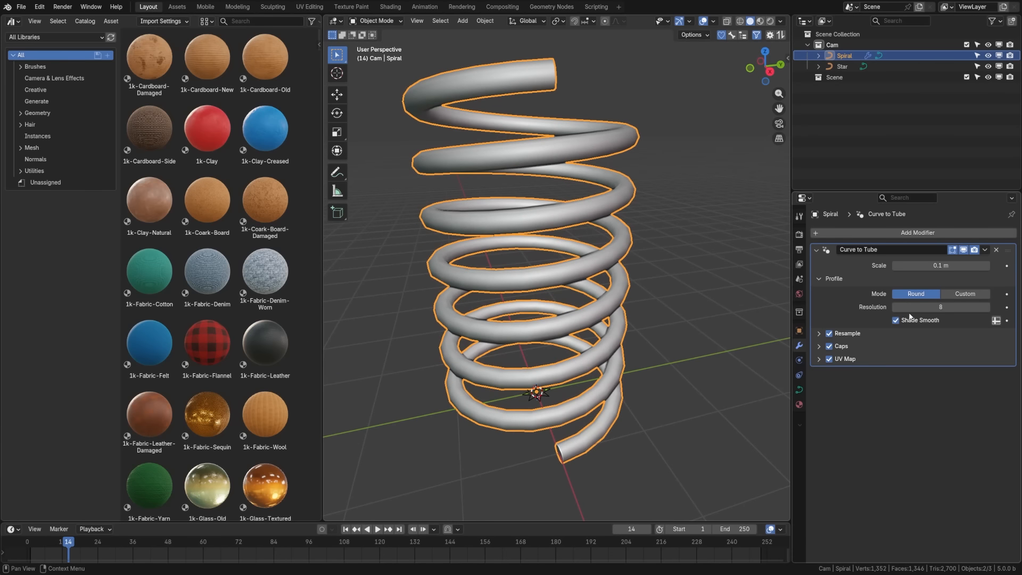
Step: Lower the resolution of the spiral tube's round profile and raise it back to 8
drag(973, 311, 940, 311)
click(987, 308)
click(987, 308)
click(987, 308)
click(987, 307)
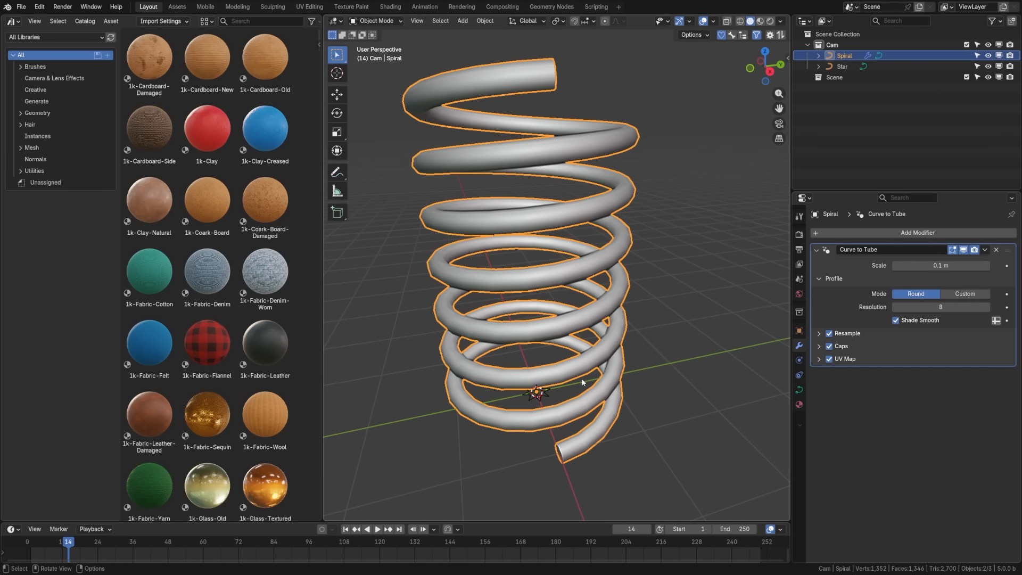
Step: Give the spiral tube a Custom profile using the Star object and set its scale to 0.46 m
click(965, 294)
click(926, 307)
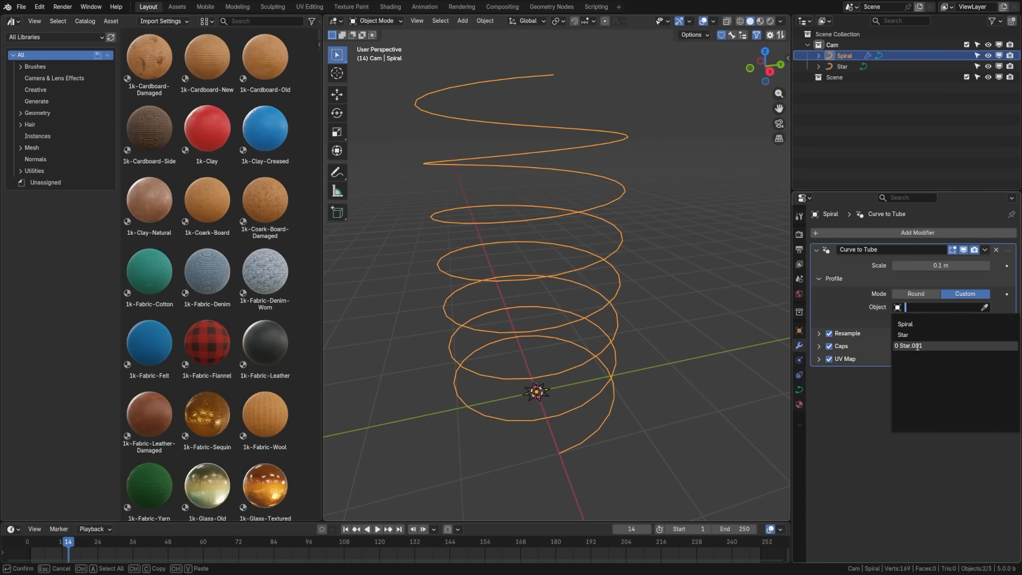
click(908, 335)
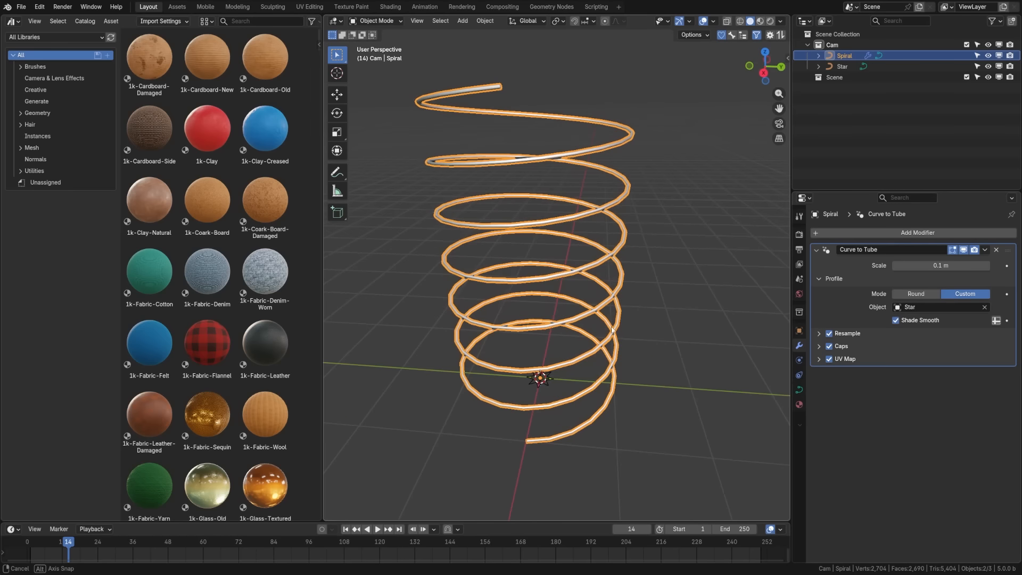
drag(943, 266, 963, 265)
middle_drag(572, 182, 510, 132)
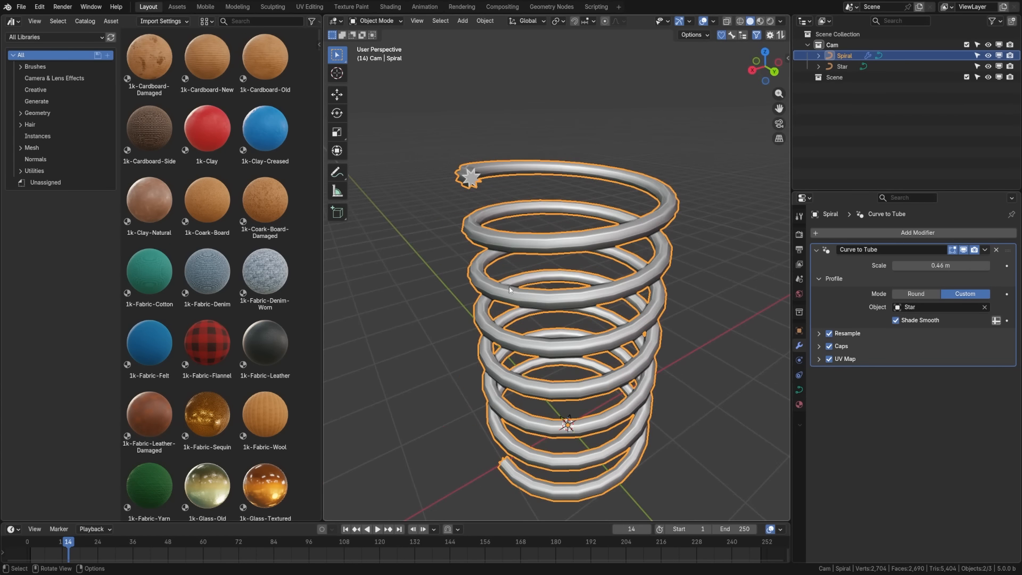
middle_drag(509, 289, 554, 303)
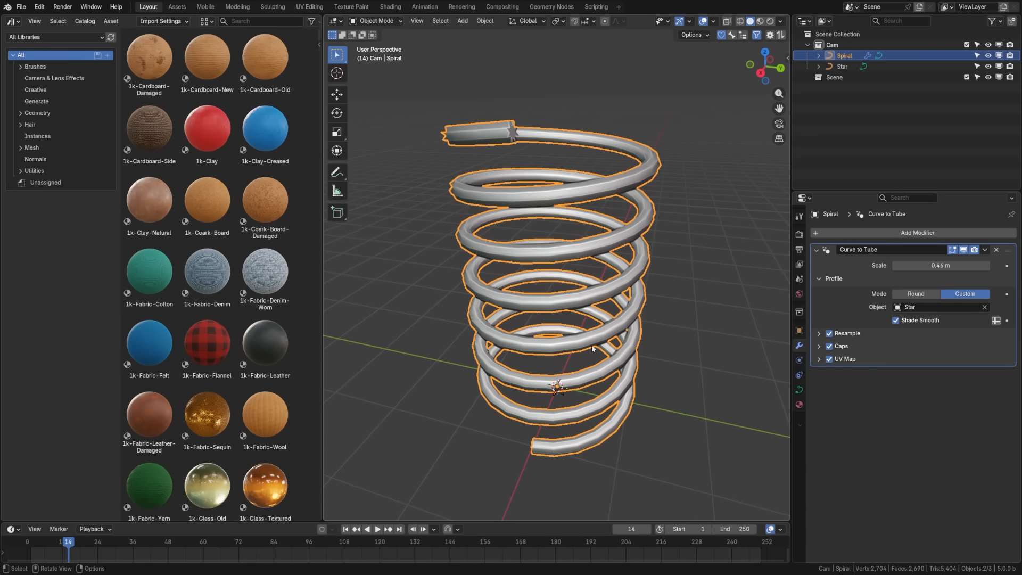
Step: Return the spiral tube's profile to Round and set its scale to 0.08 m
click(914, 294)
drag(948, 265, 926, 265)
Step: Try resampling the spiral tube by Count with a value of 16, and restore the Evaluated mode
click(820, 333)
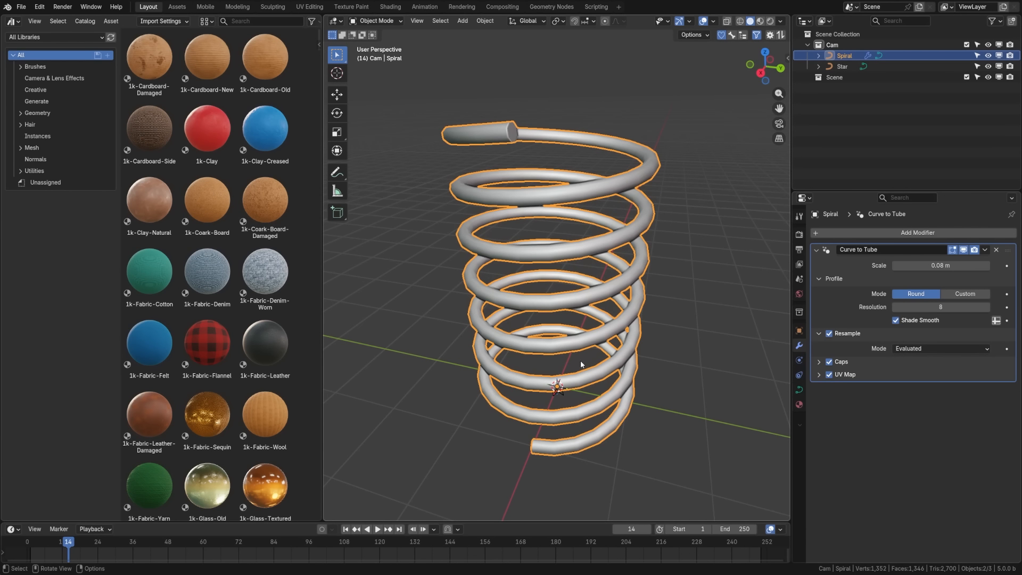
middle_drag(508, 195, 513, 208)
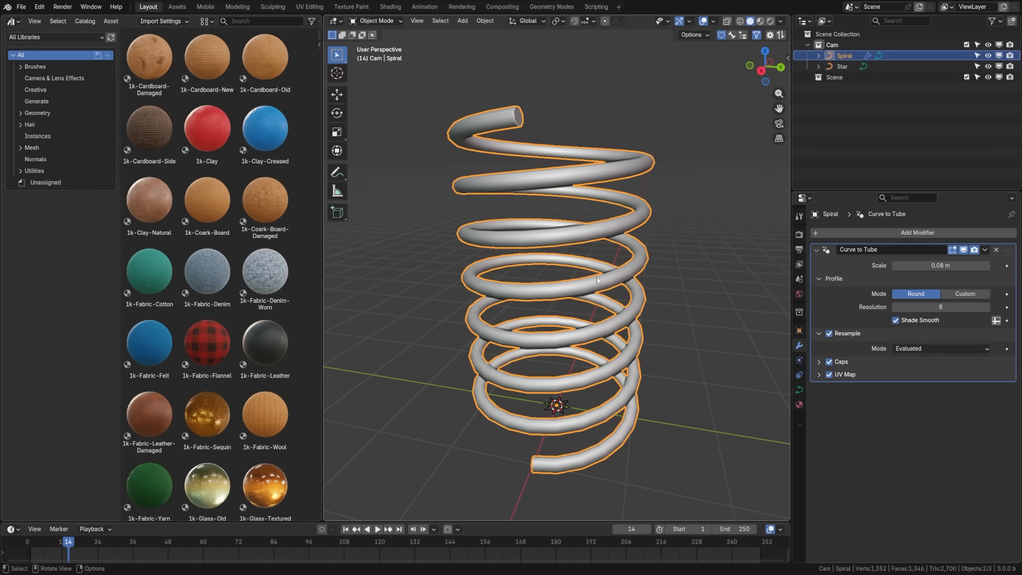
click(944, 348)
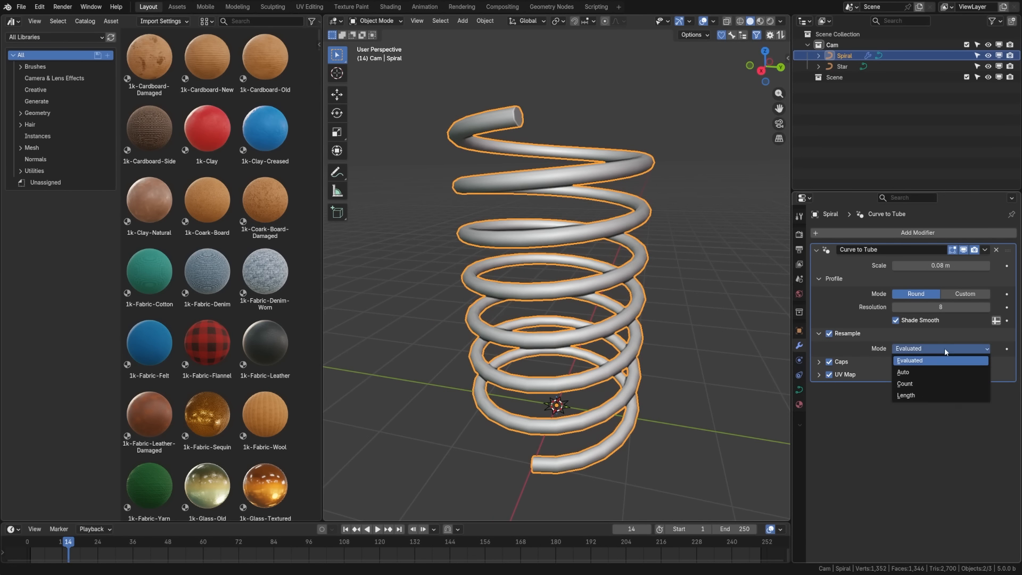
click(937, 384)
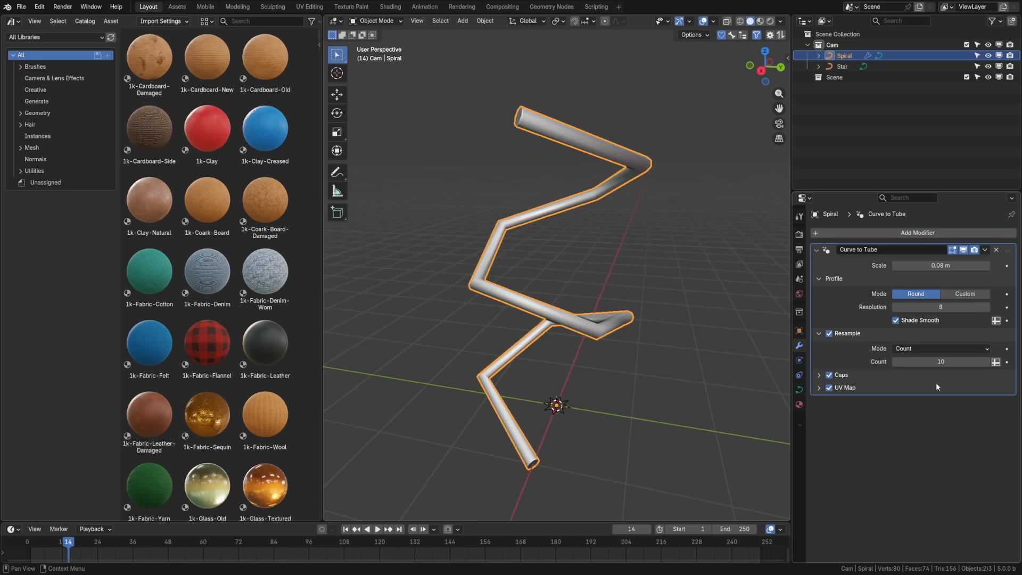
click(987, 362)
click(987, 362)
click(988, 362)
click(988, 362)
click(987, 362)
click(987, 362)
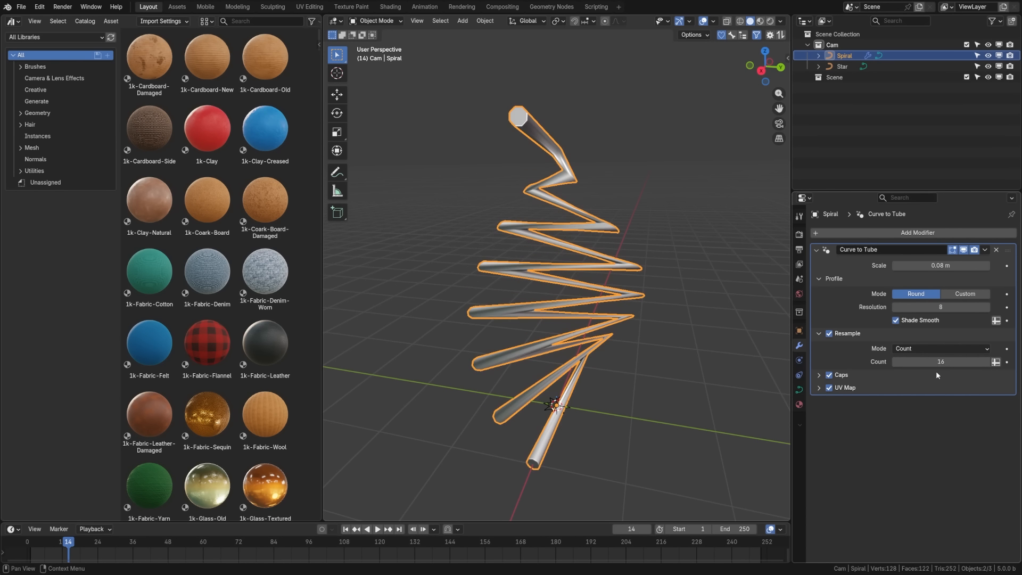
click(938, 348)
click(924, 361)
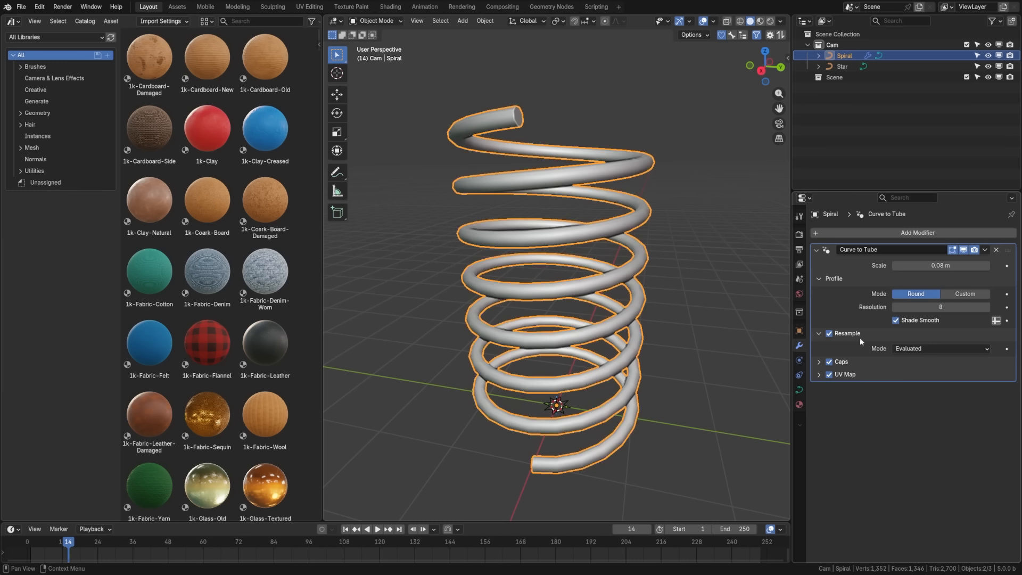
Step: Change the spiral tube's end cap type to Round
click(819, 362)
middle_drag(519, 119, 534, 154)
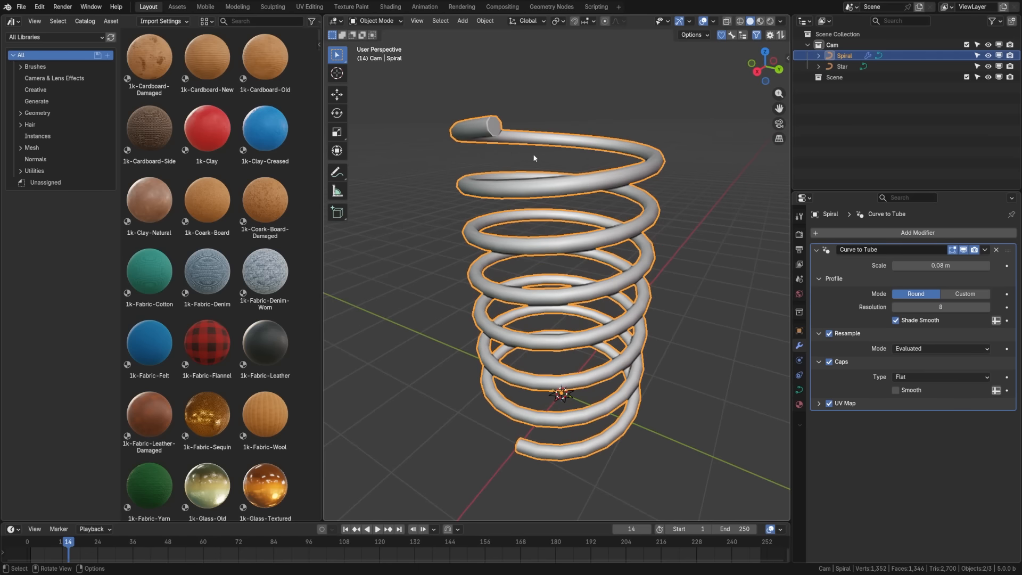
click(909, 379)
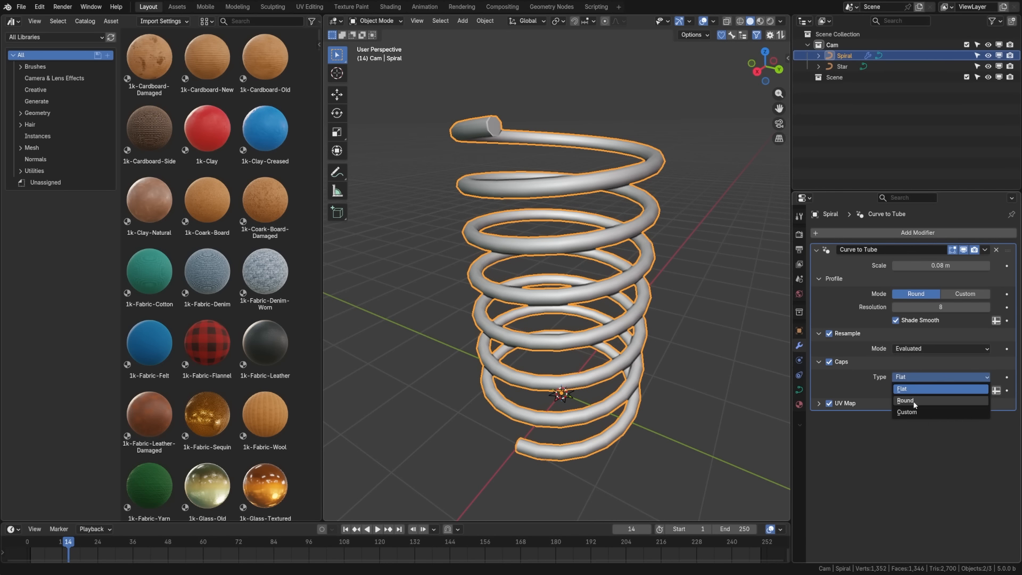
click(914, 405)
middle_drag(575, 234, 605, 236)
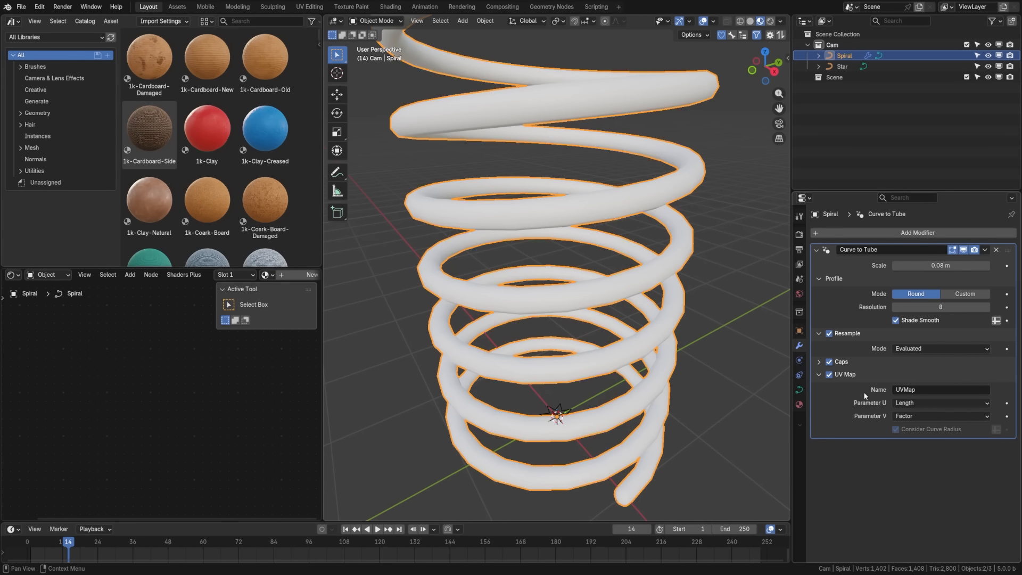
Step: Toggle the spiral tube's UV Map generation off and on again
click(827, 376)
click(832, 378)
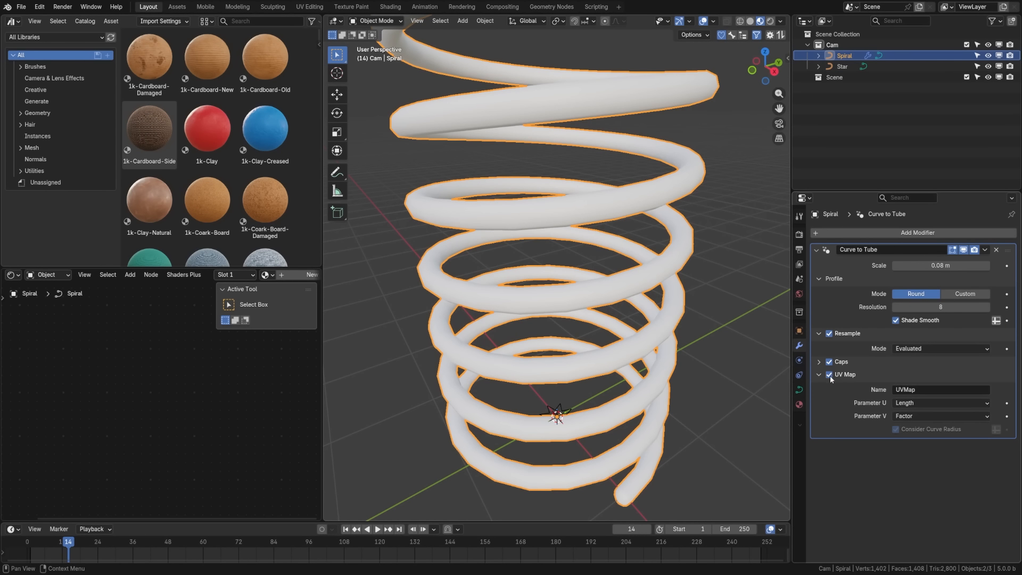
Step: Assign the 1k-Fabric-Flannel material to the spiral's empty material slot
click(799, 405)
click(815, 277)
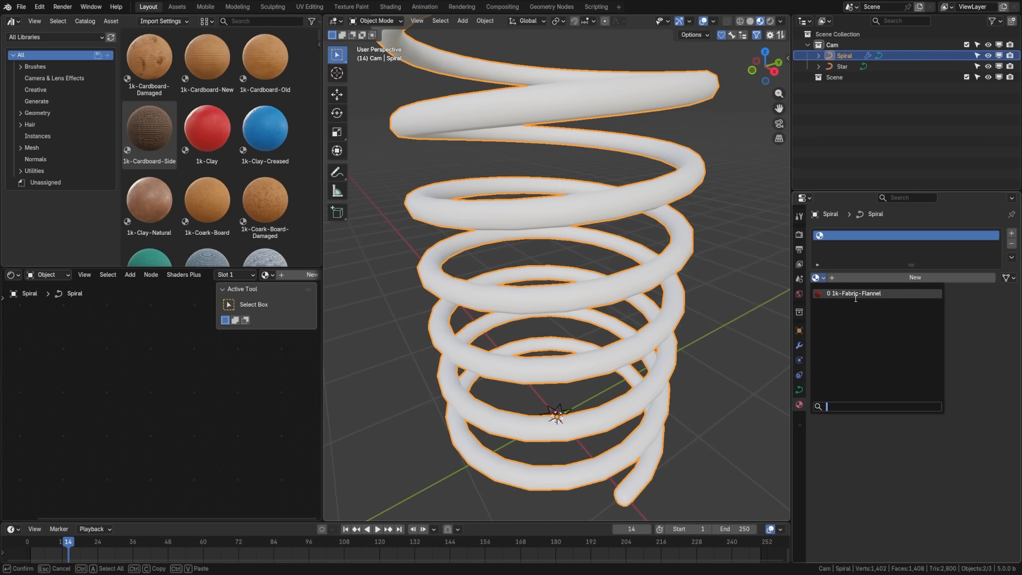
scroll(217, 207, down, 5)
click(218, 205)
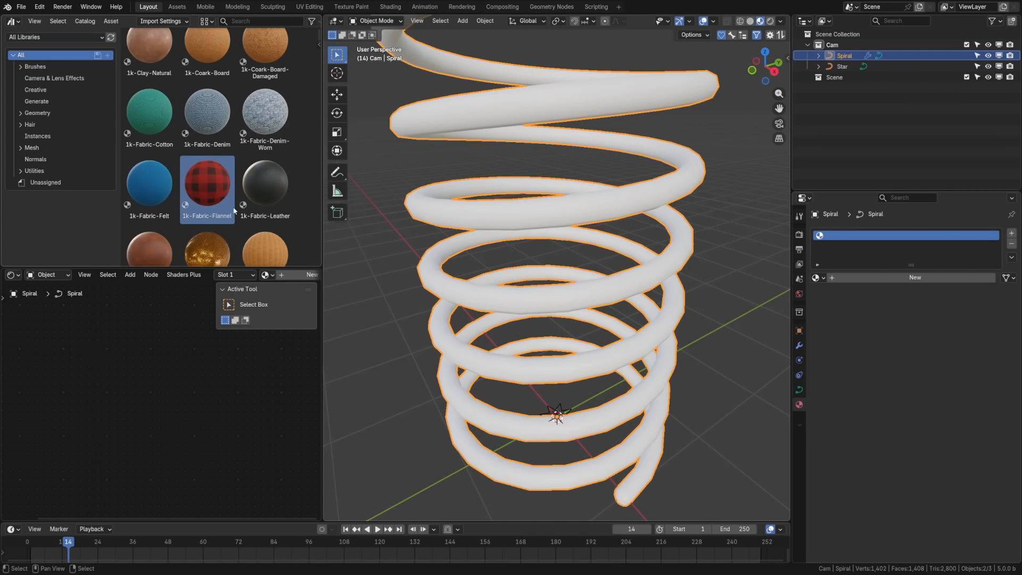
click(817, 278)
click(835, 295)
middle_drag(684, 319, 527, 282)
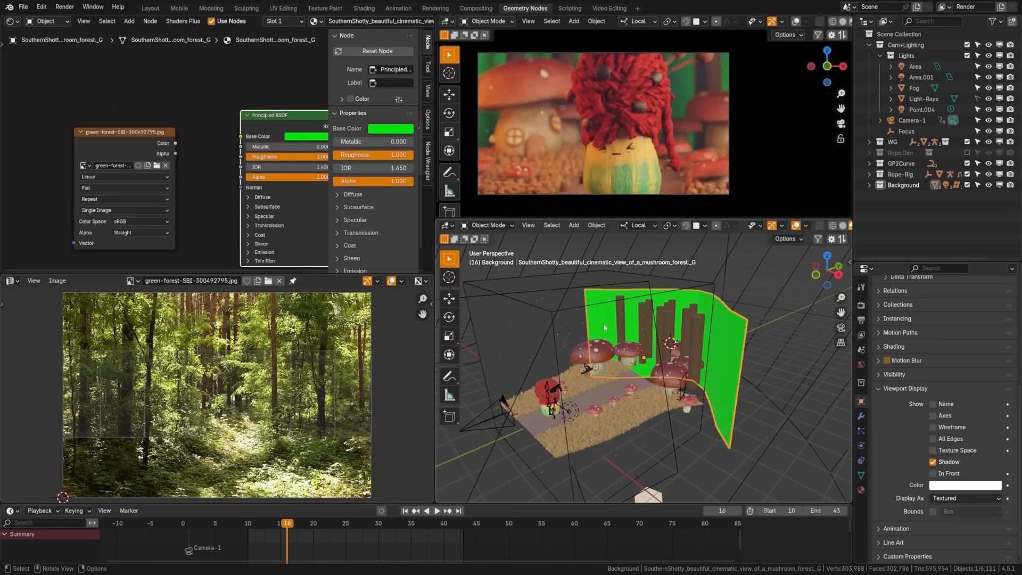
middle_drag(605, 328, 629, 191)
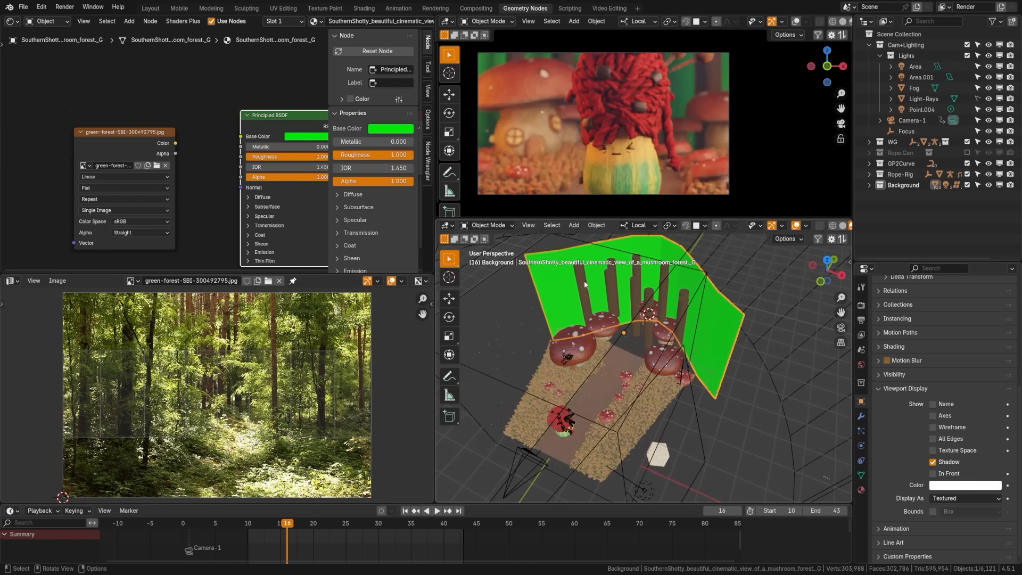